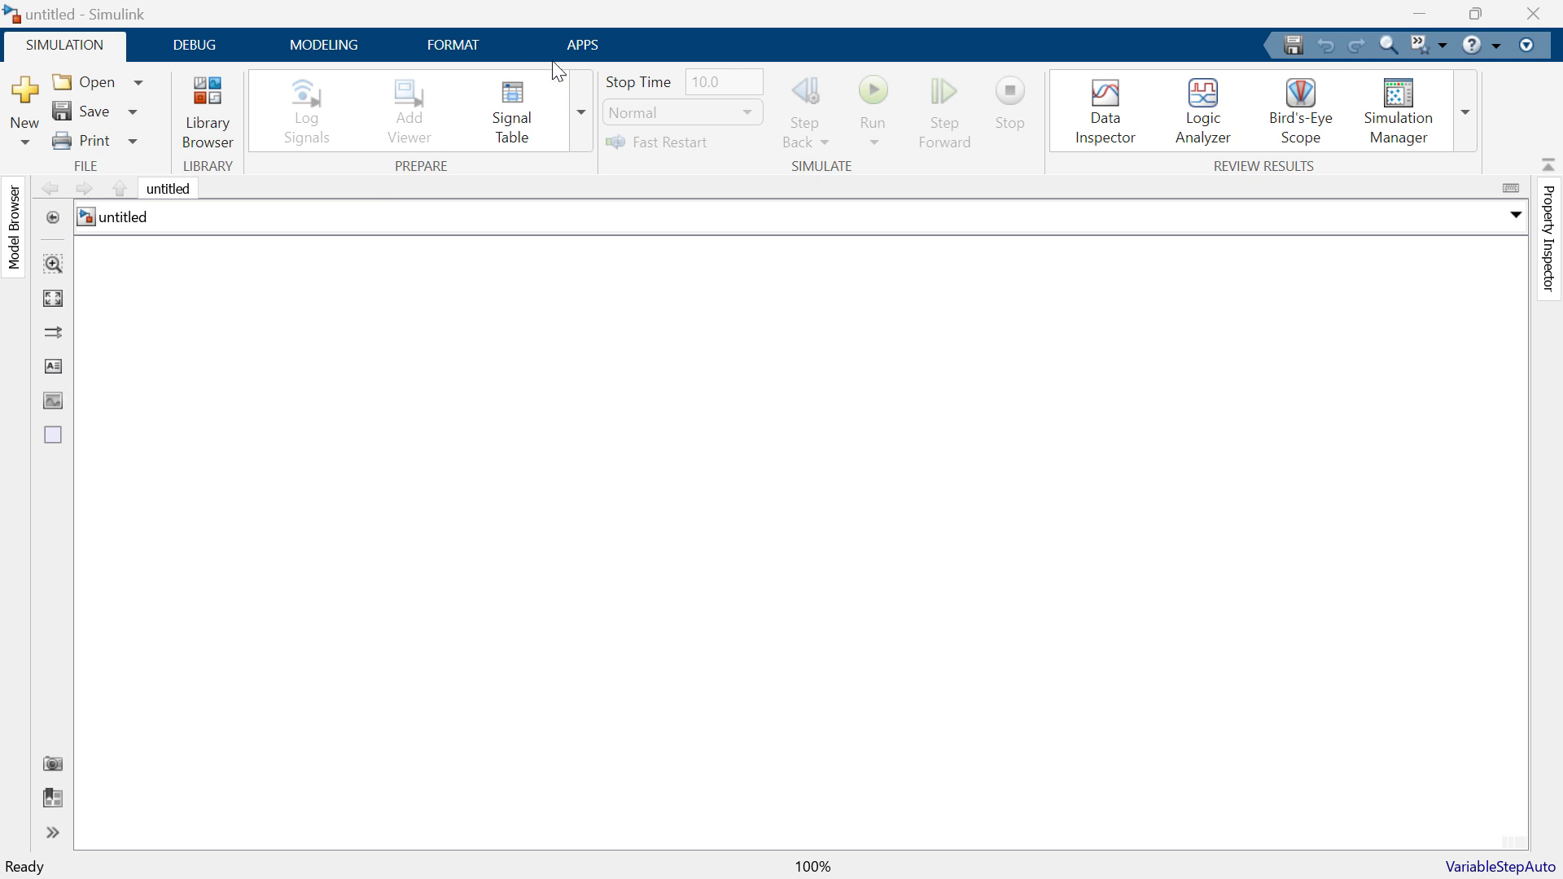
# Step: Reach the hardware support packages in Add-On Explorer from Get Add-Ons
pyautogui.click(585, 44)
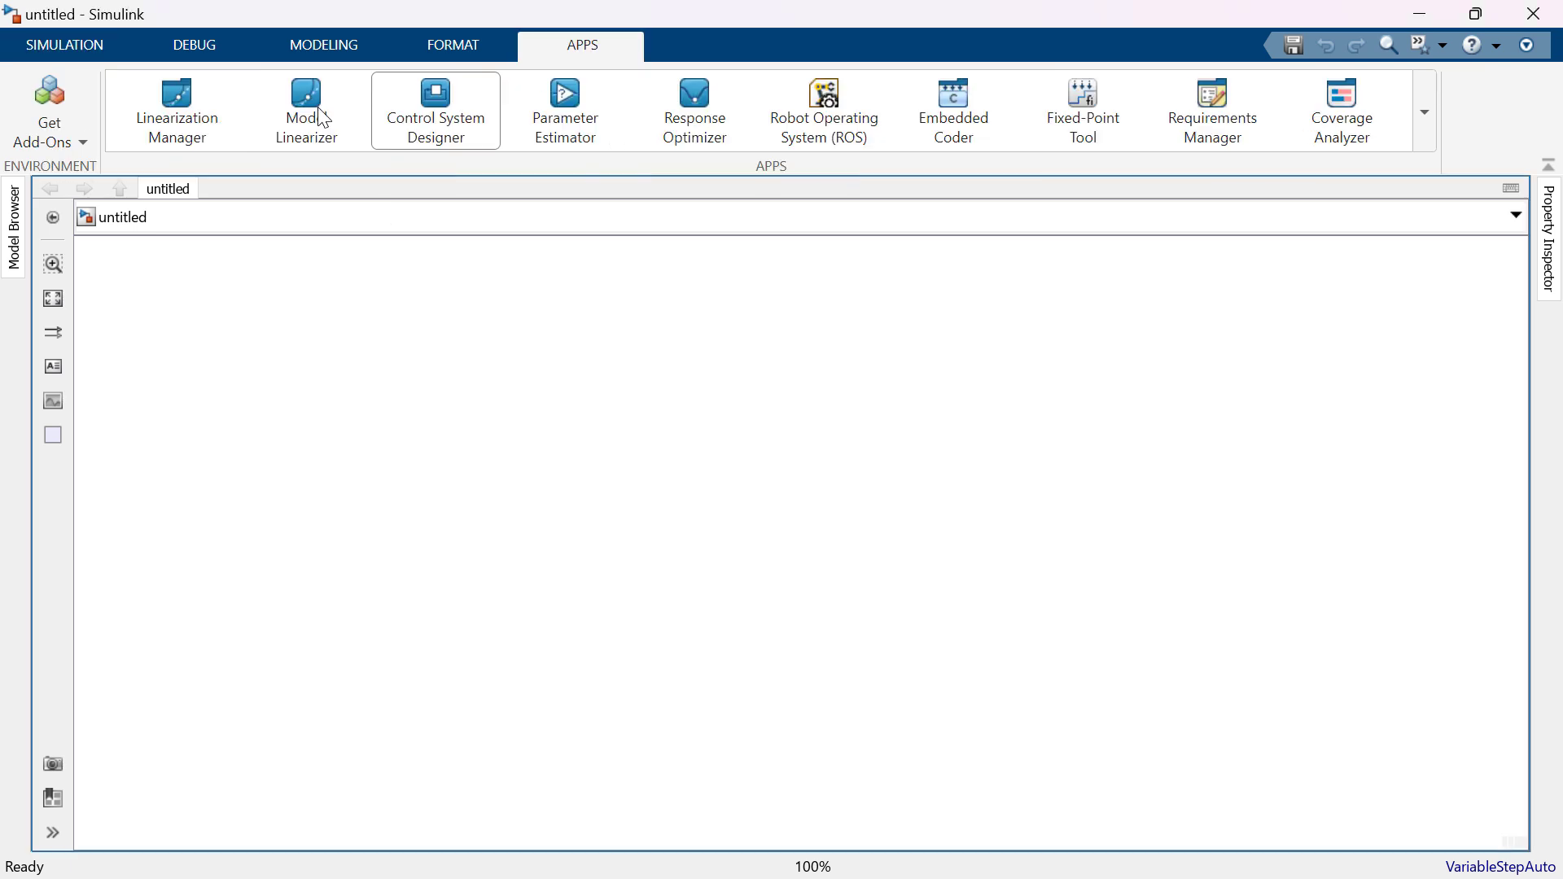
pyautogui.click(63, 152)
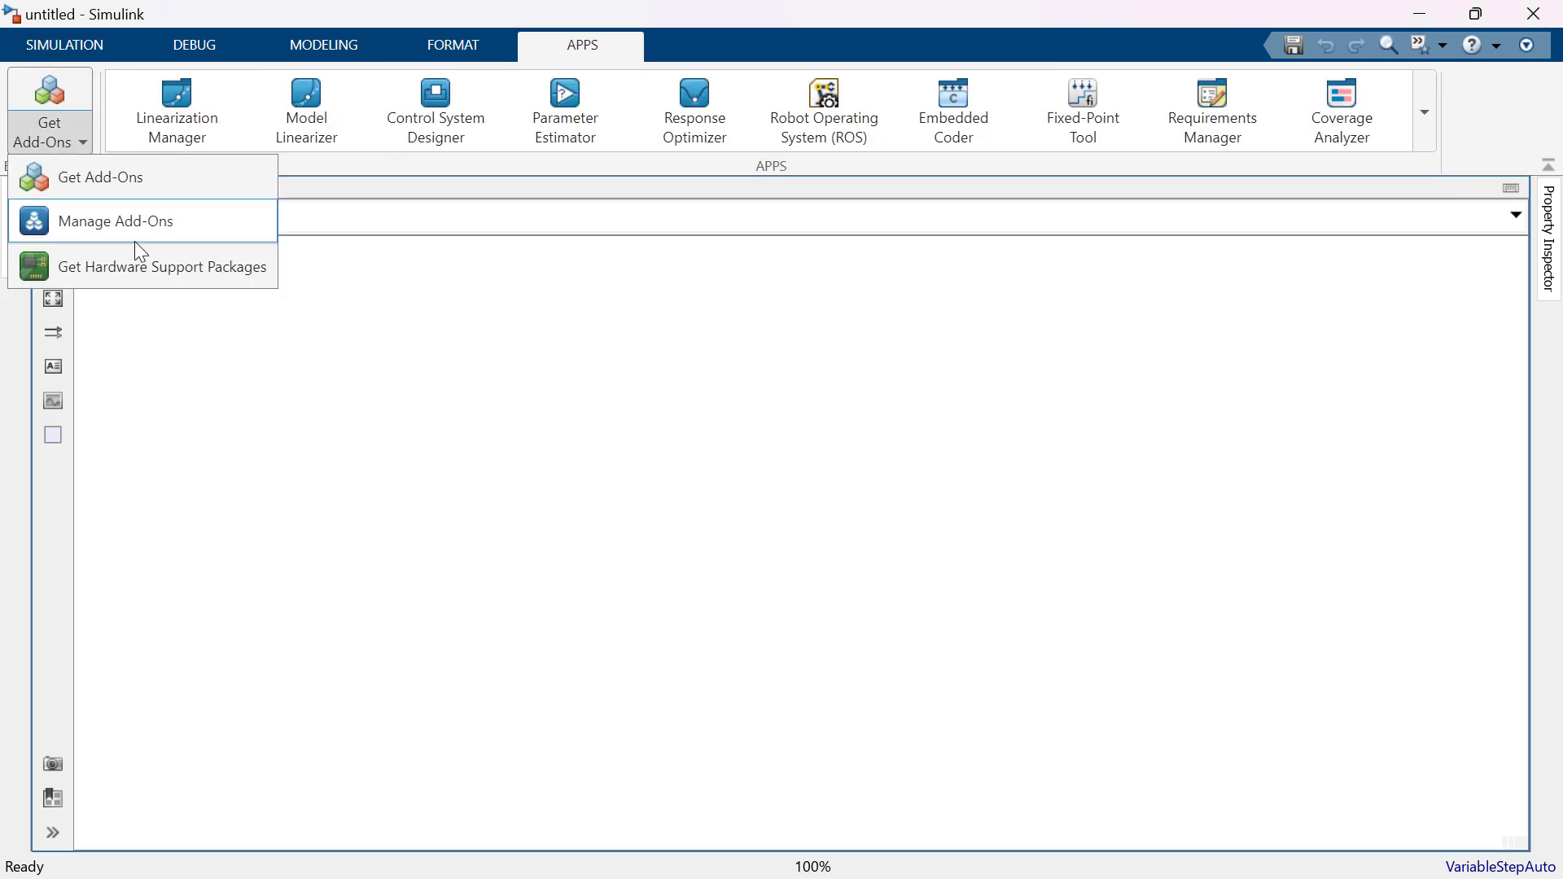
pyautogui.click(166, 280)
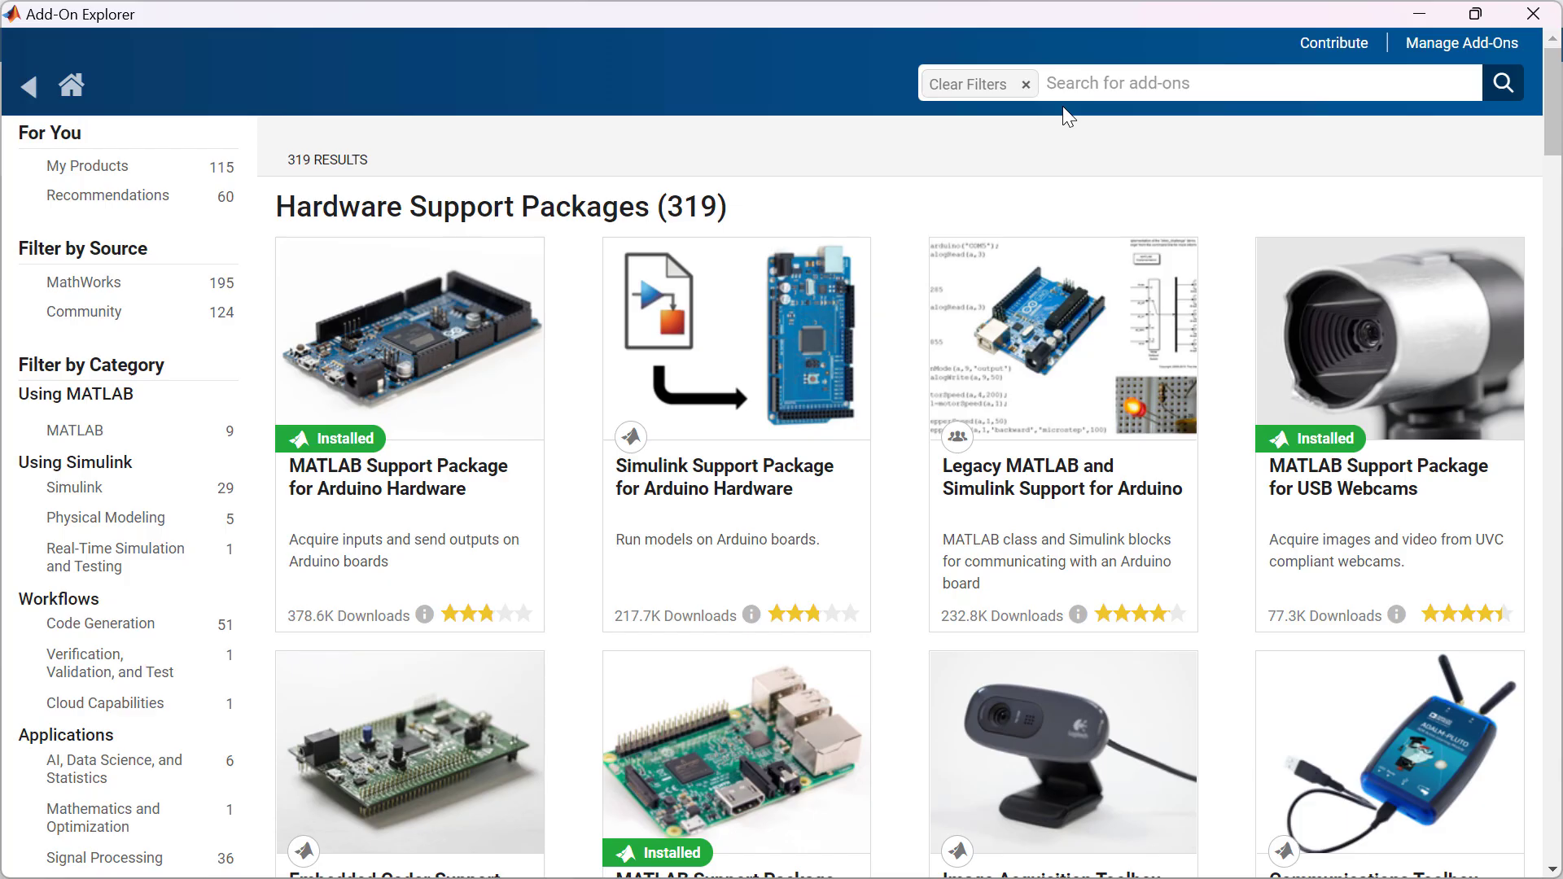
# Step: Search for and open the Simulink Support Package for Arduino Hardware page
pyautogui.click(1102, 87)
pyautogui.write('simulink')
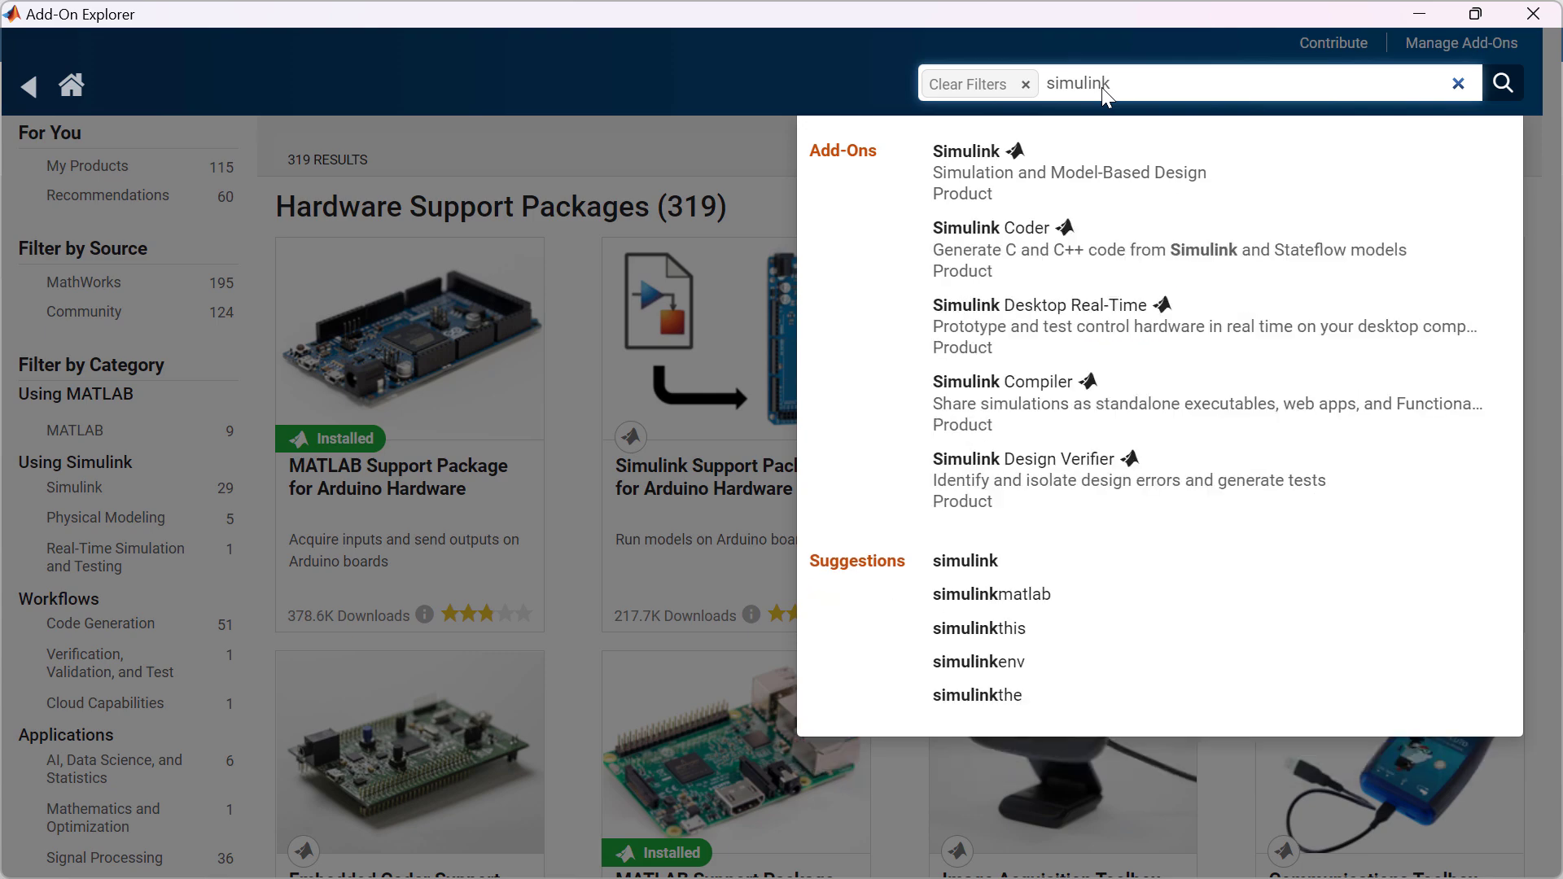
pyautogui.write(' support package for arduino')
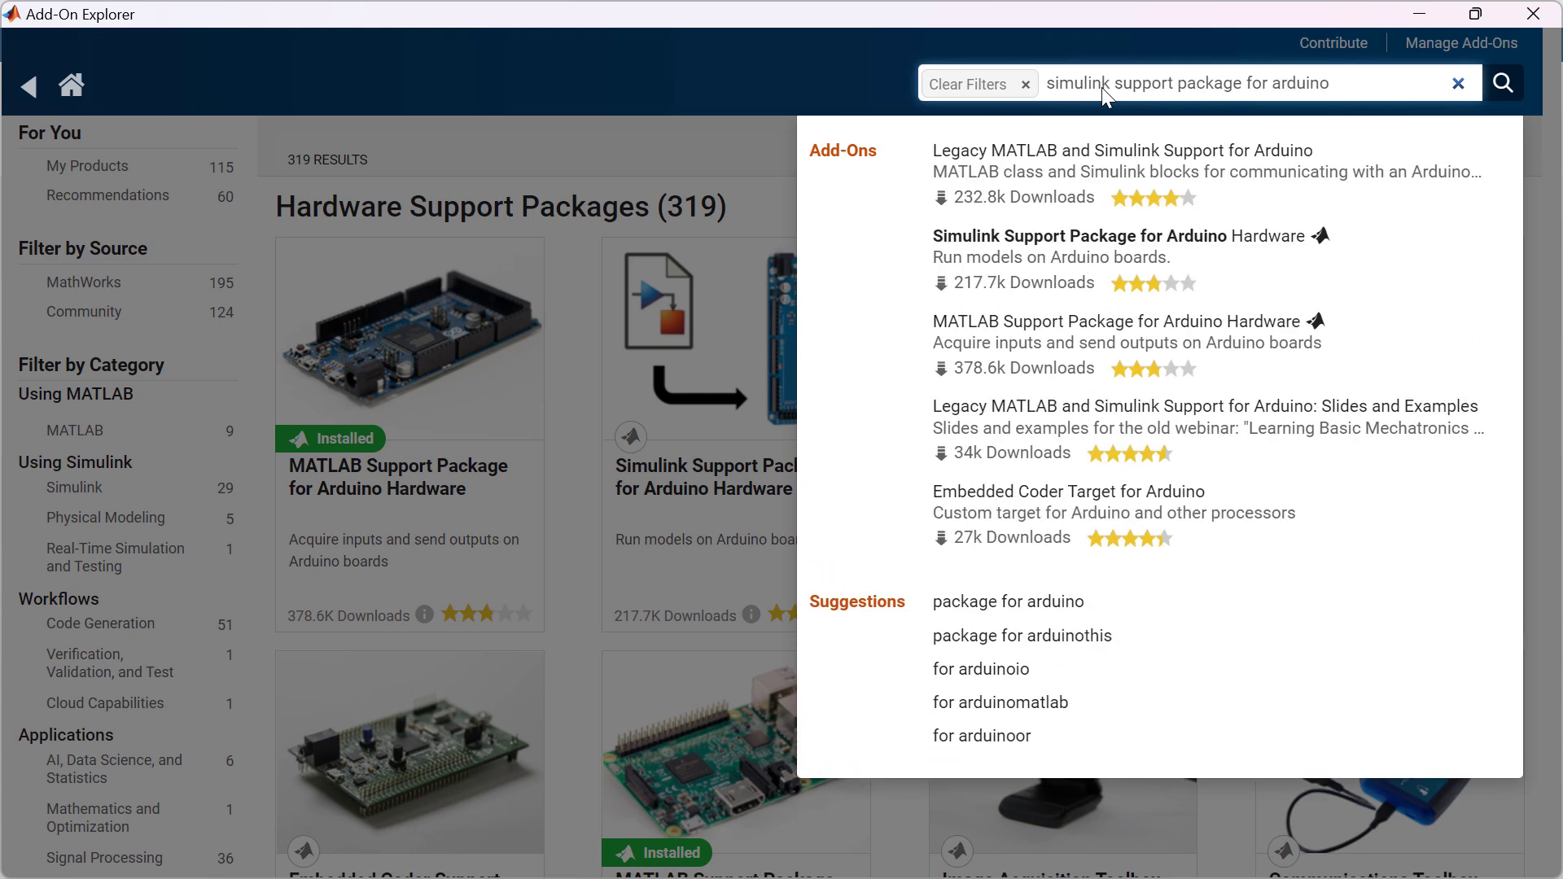
pyautogui.click(1319, 265)
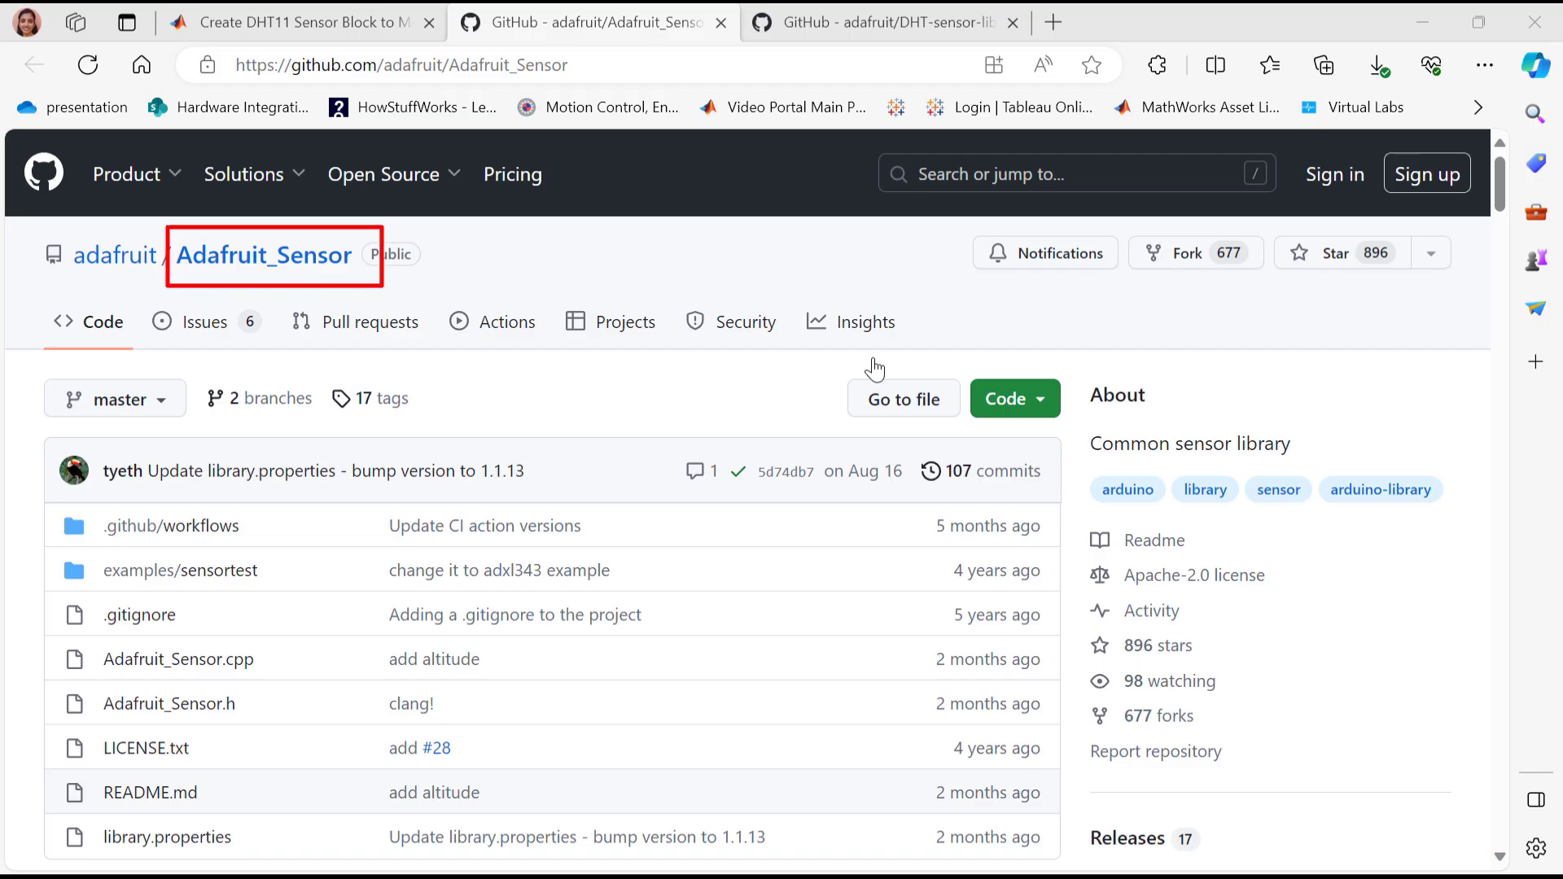
# Step: Switch from the Adafruit_Sensor repository to the DHT-sensor-library repository on GitHub
pyautogui.click(840, 24)
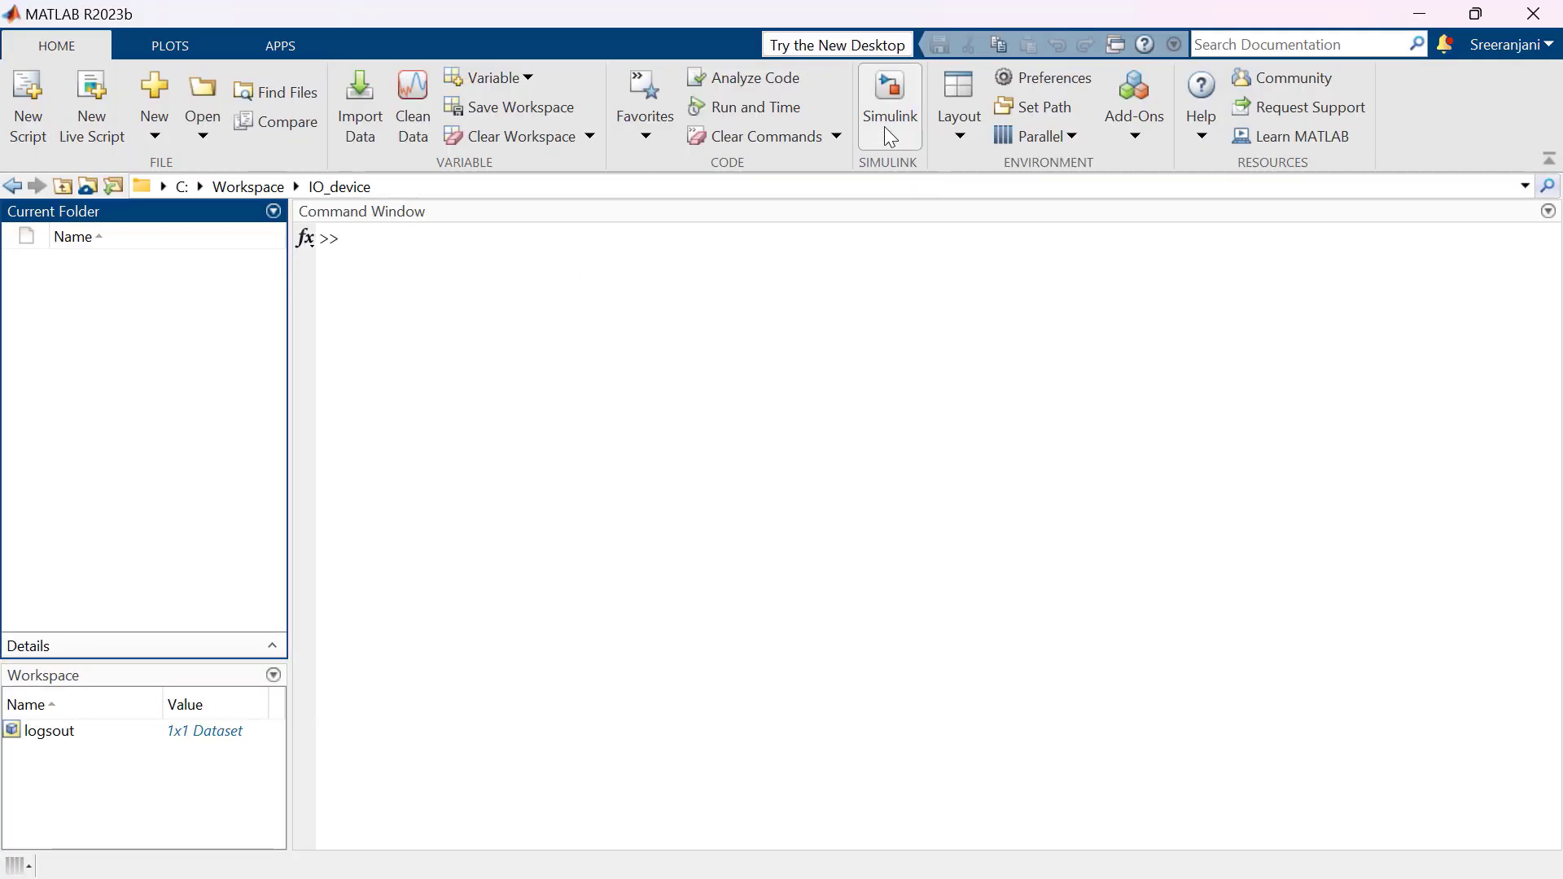
# Step: Create a new blank Simulink model from MATLAB
pyautogui.click(870, 98)
pyautogui.click(586, 353)
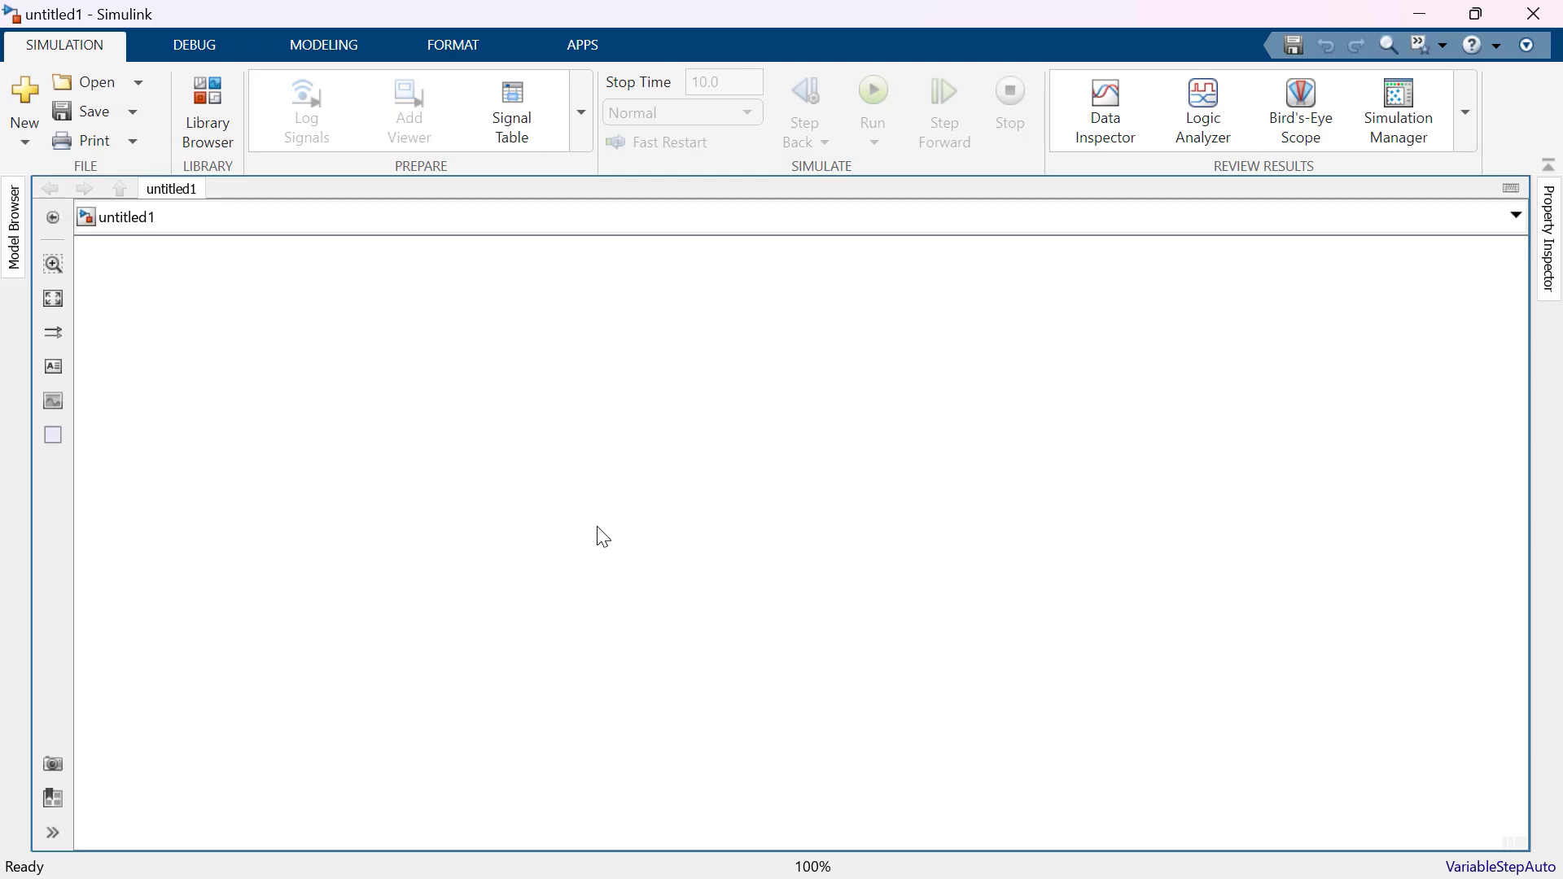
# Step: Set the model's hardware board to Arduino Uno in Configuration Parameters (Ctrl+E)
pyautogui.hotkey('ctrl', 'e')
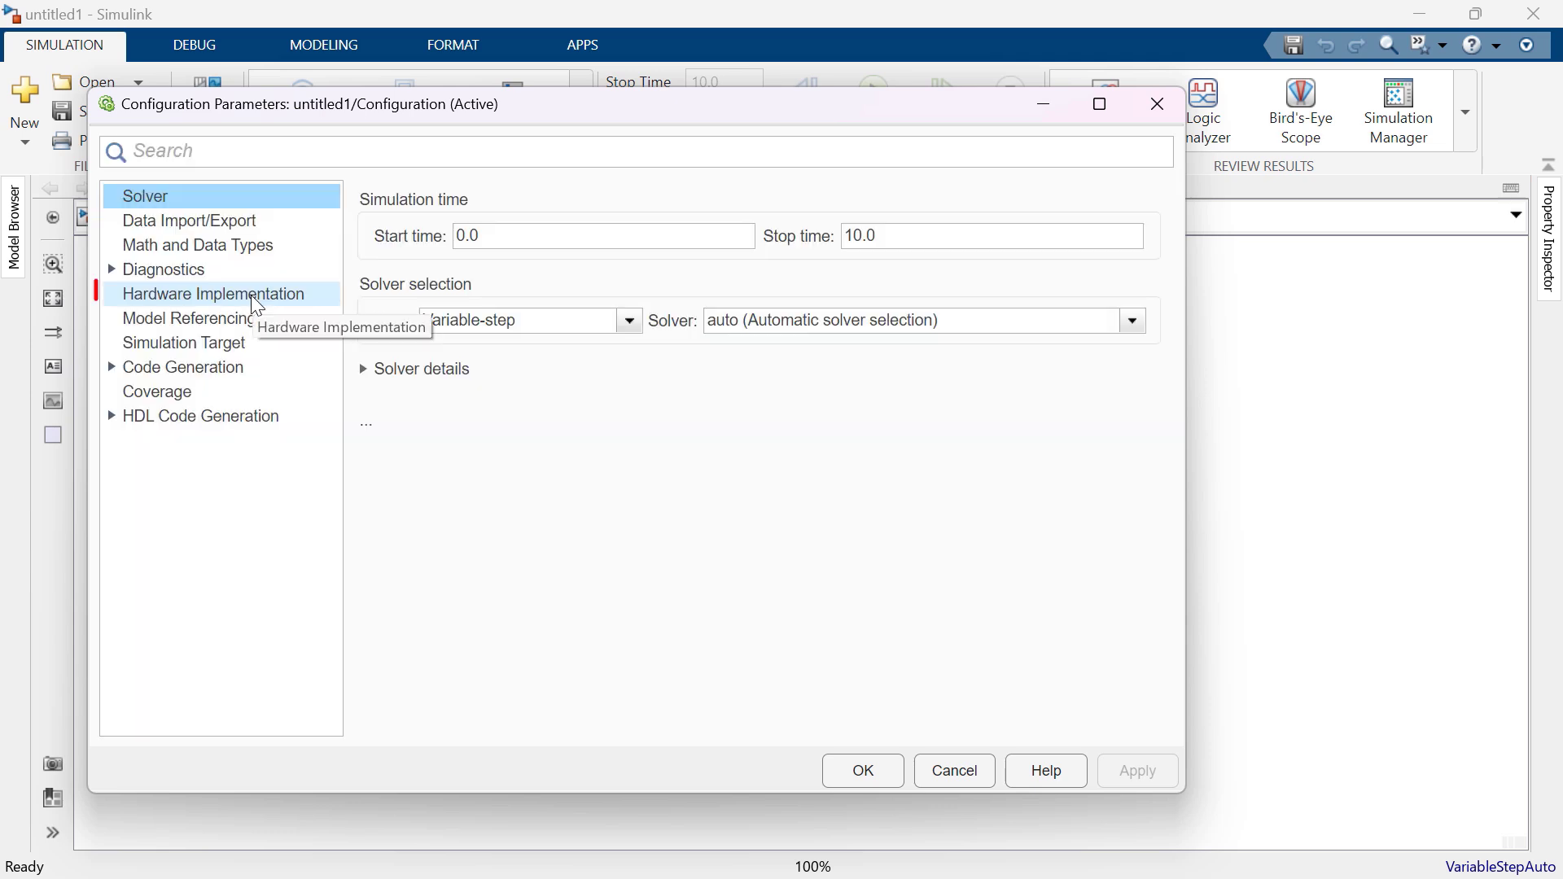
pyautogui.click(253, 298)
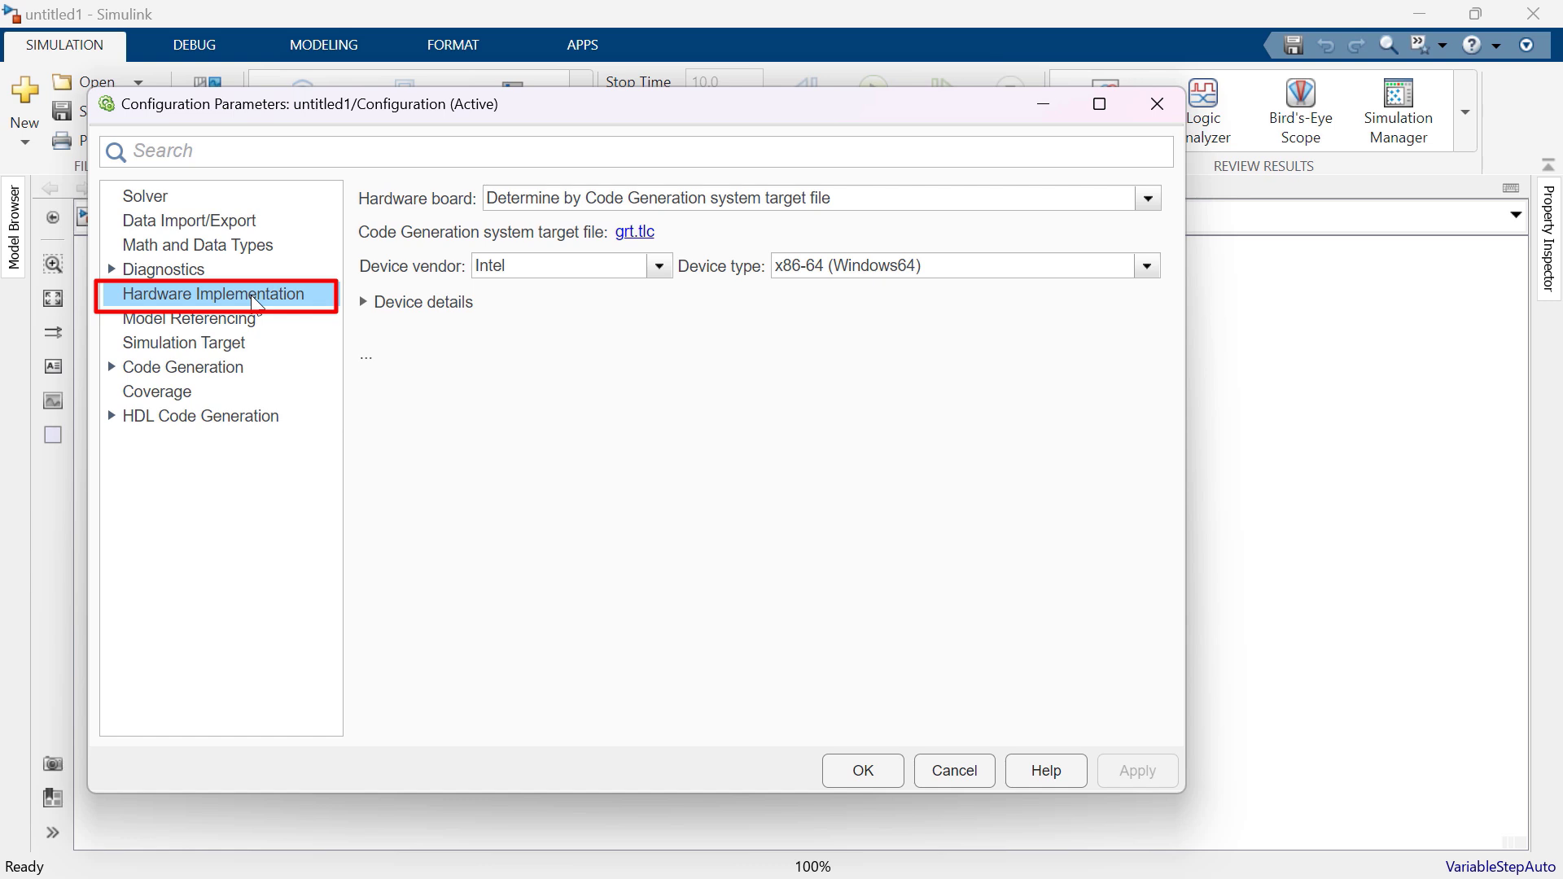
pyautogui.click(889, 206)
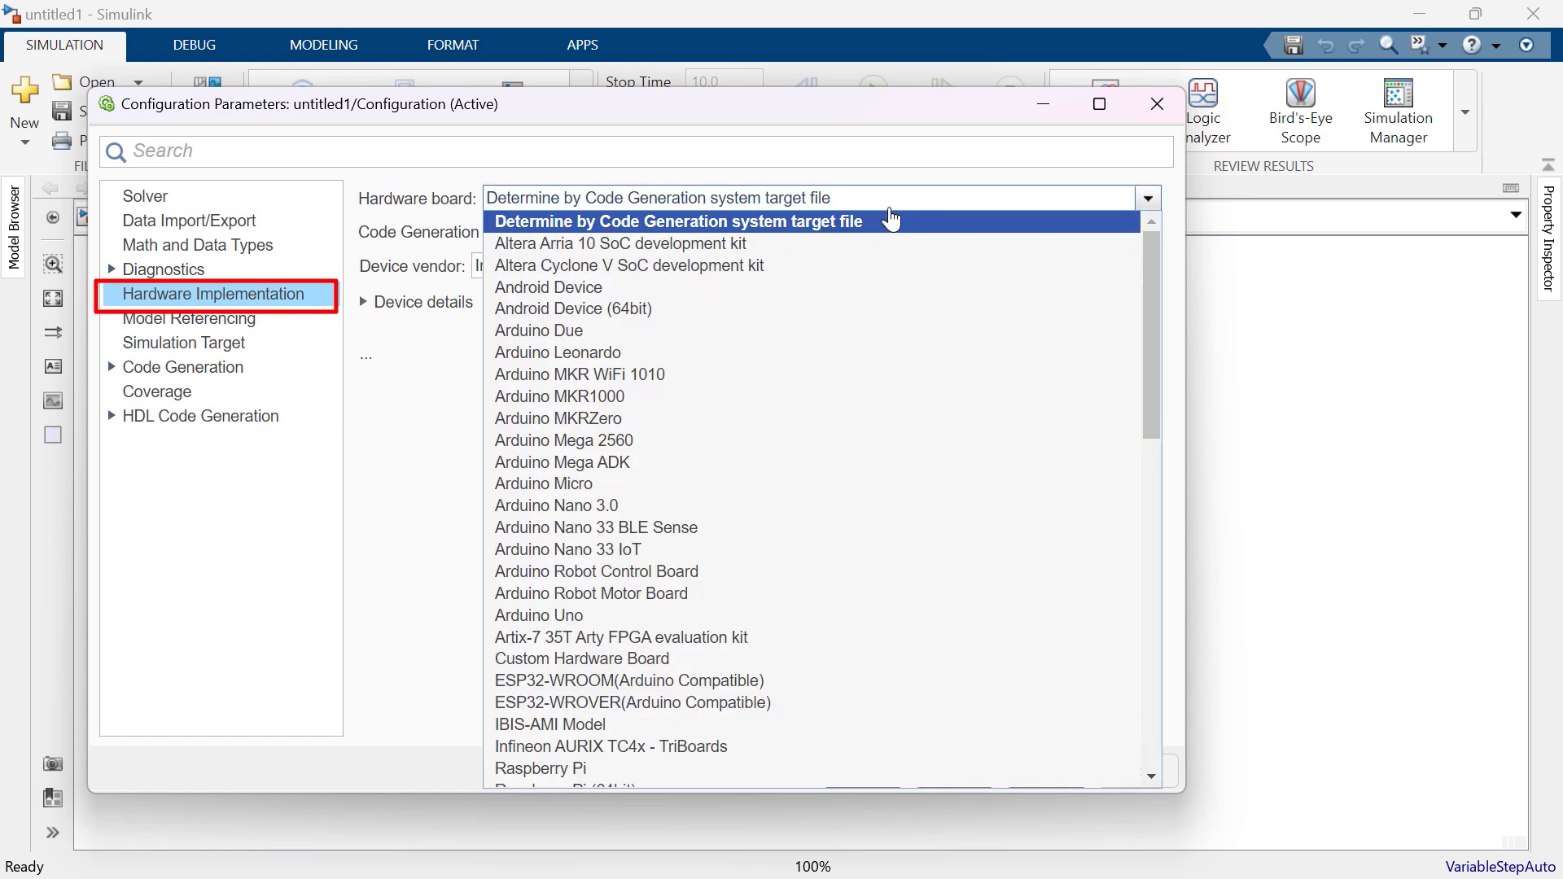
pyautogui.click(638, 617)
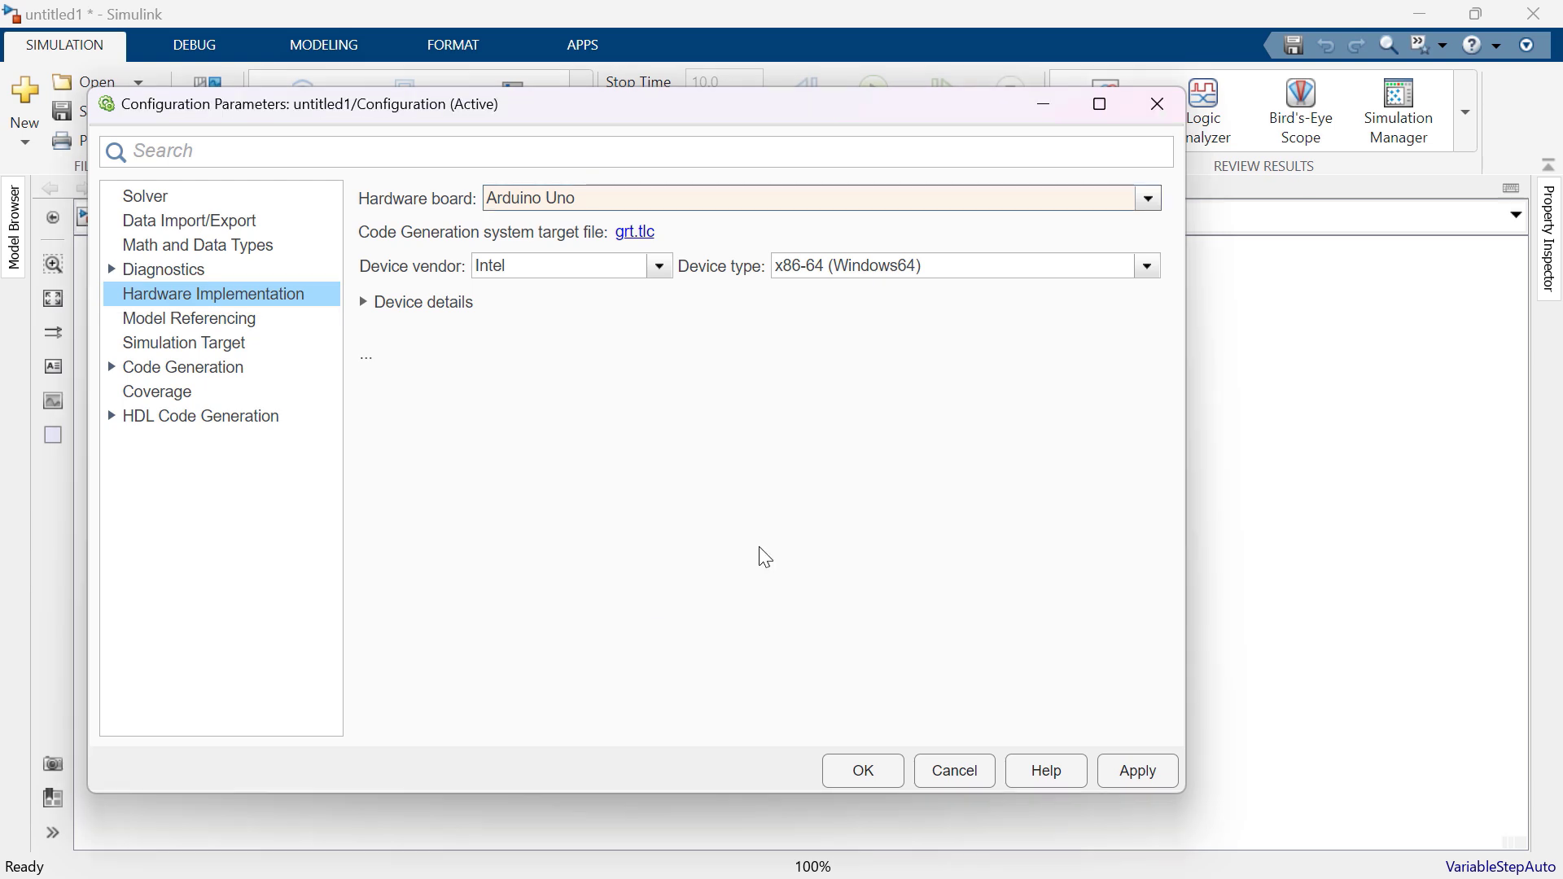
pyautogui.click(866, 784)
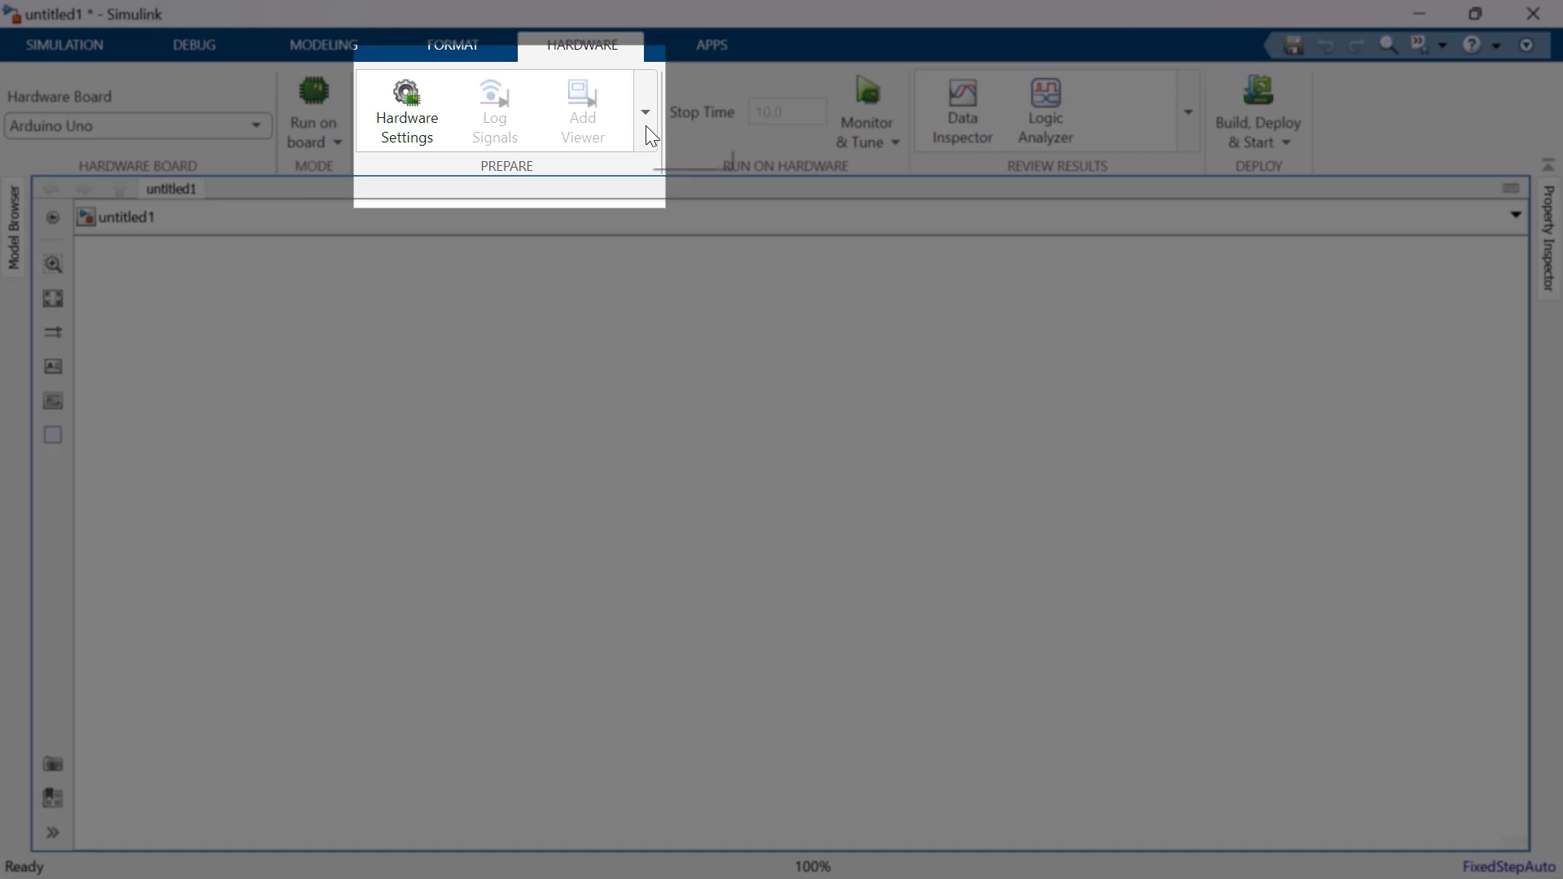
# Step: Launch IO Device Builder from the PREPARE gallery and move past its welcome page
pyautogui.click(646, 125)
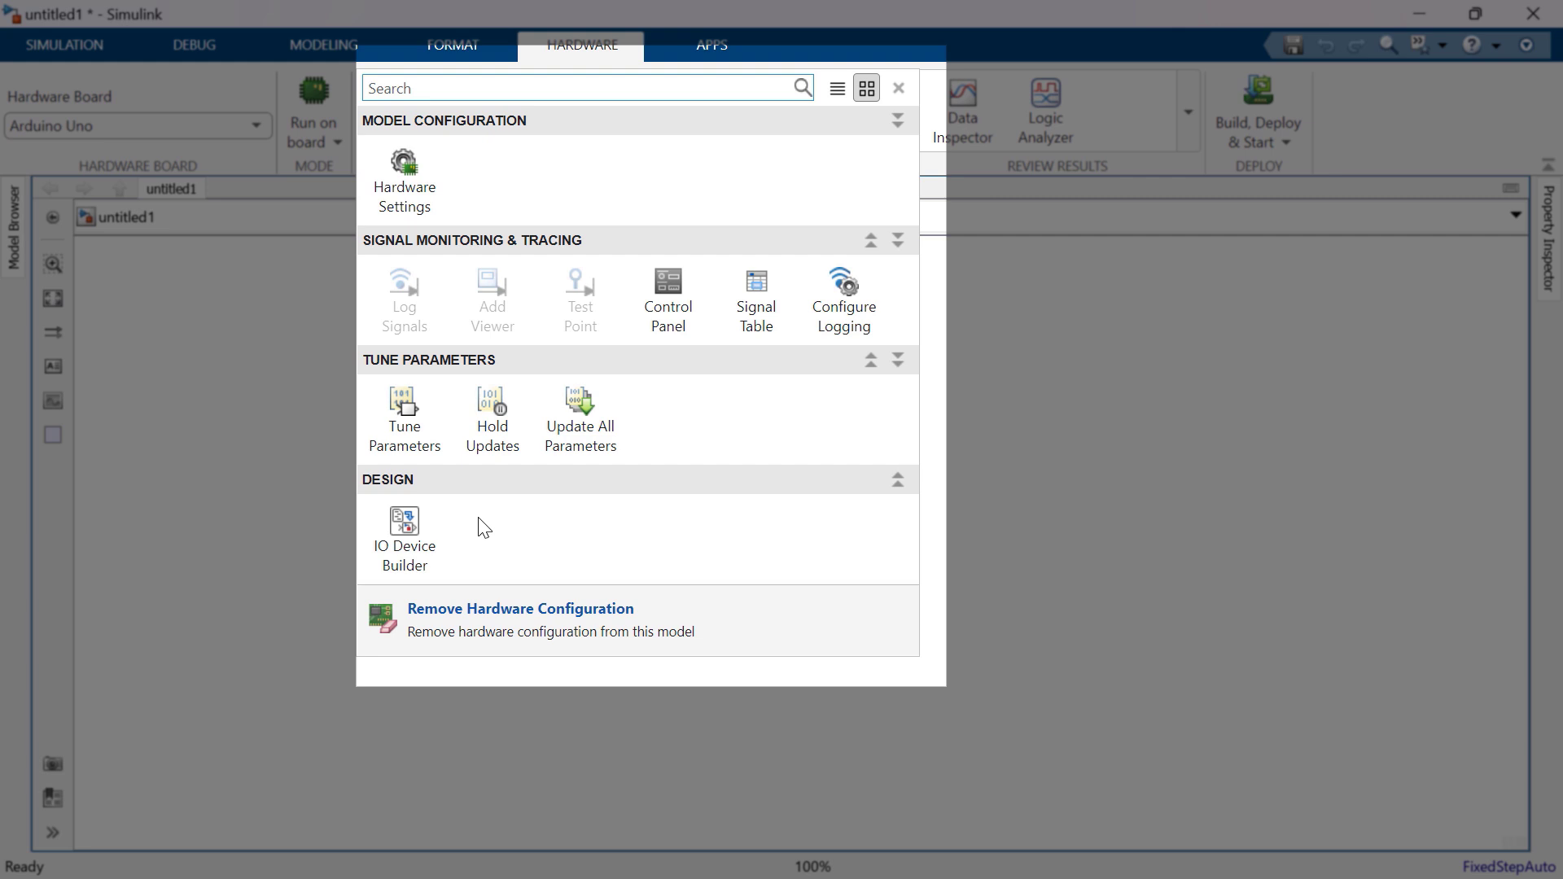
pyautogui.click(417, 551)
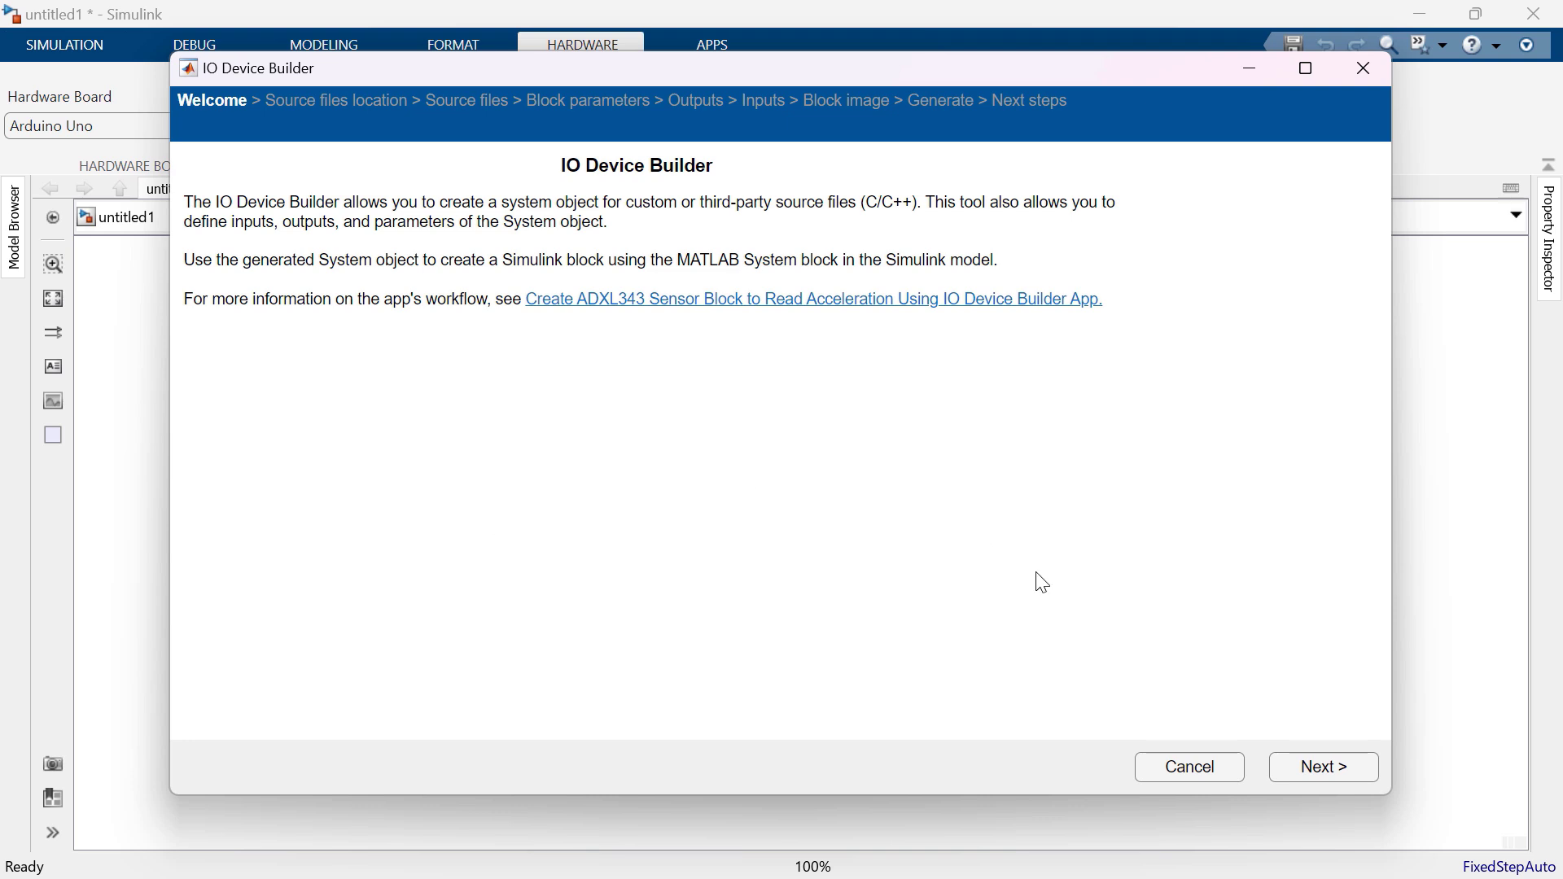
pyautogui.click(1310, 775)
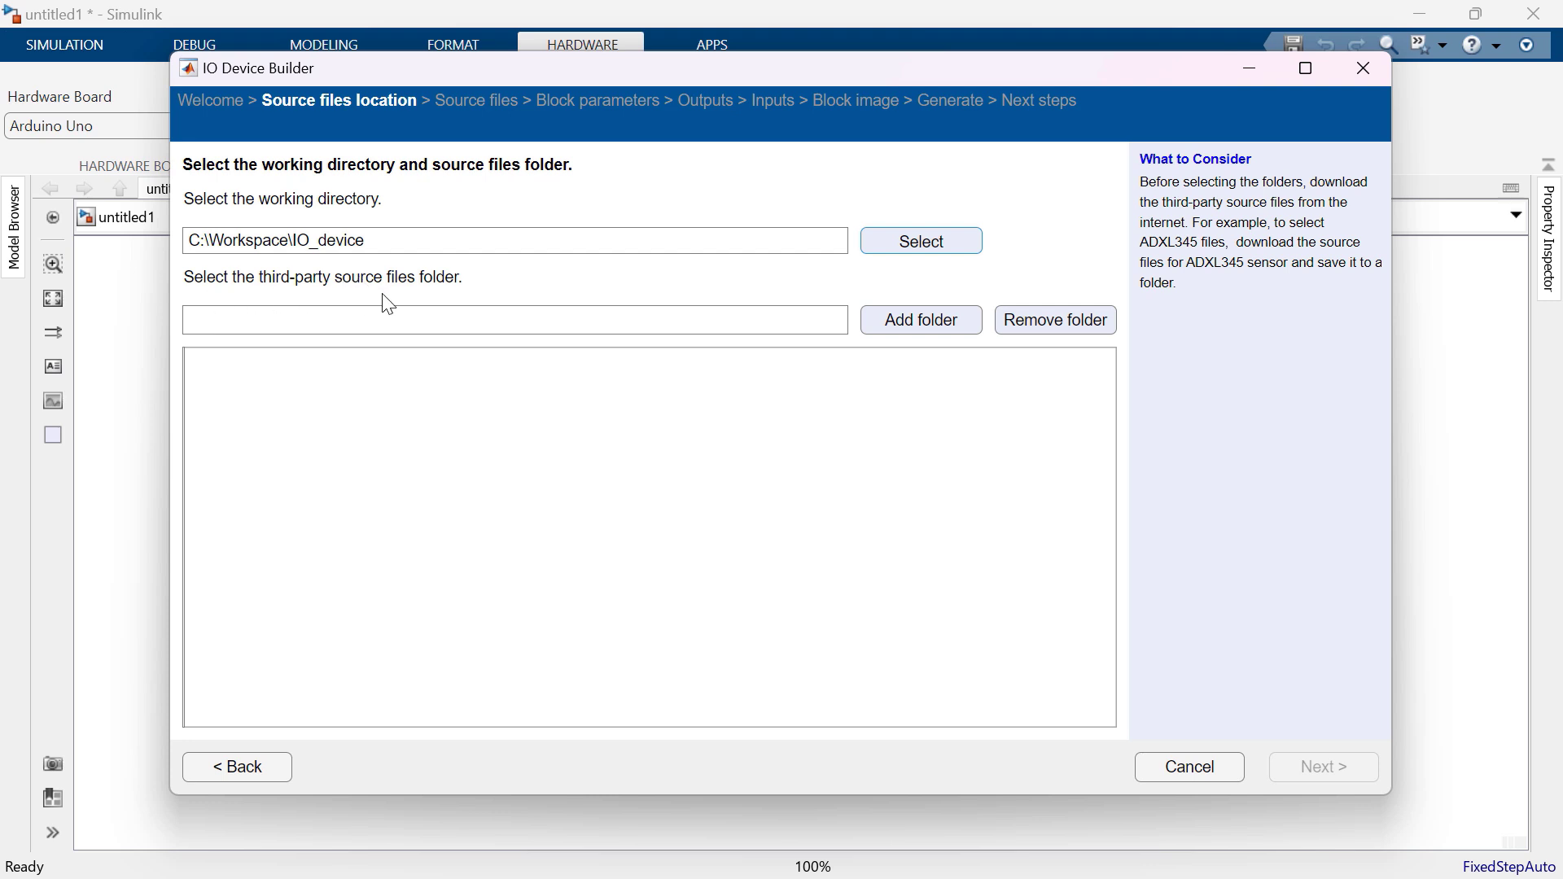
# Step: Add the Adafruit_Sensor-master folder as a third-party source folder
pyautogui.click(882, 323)
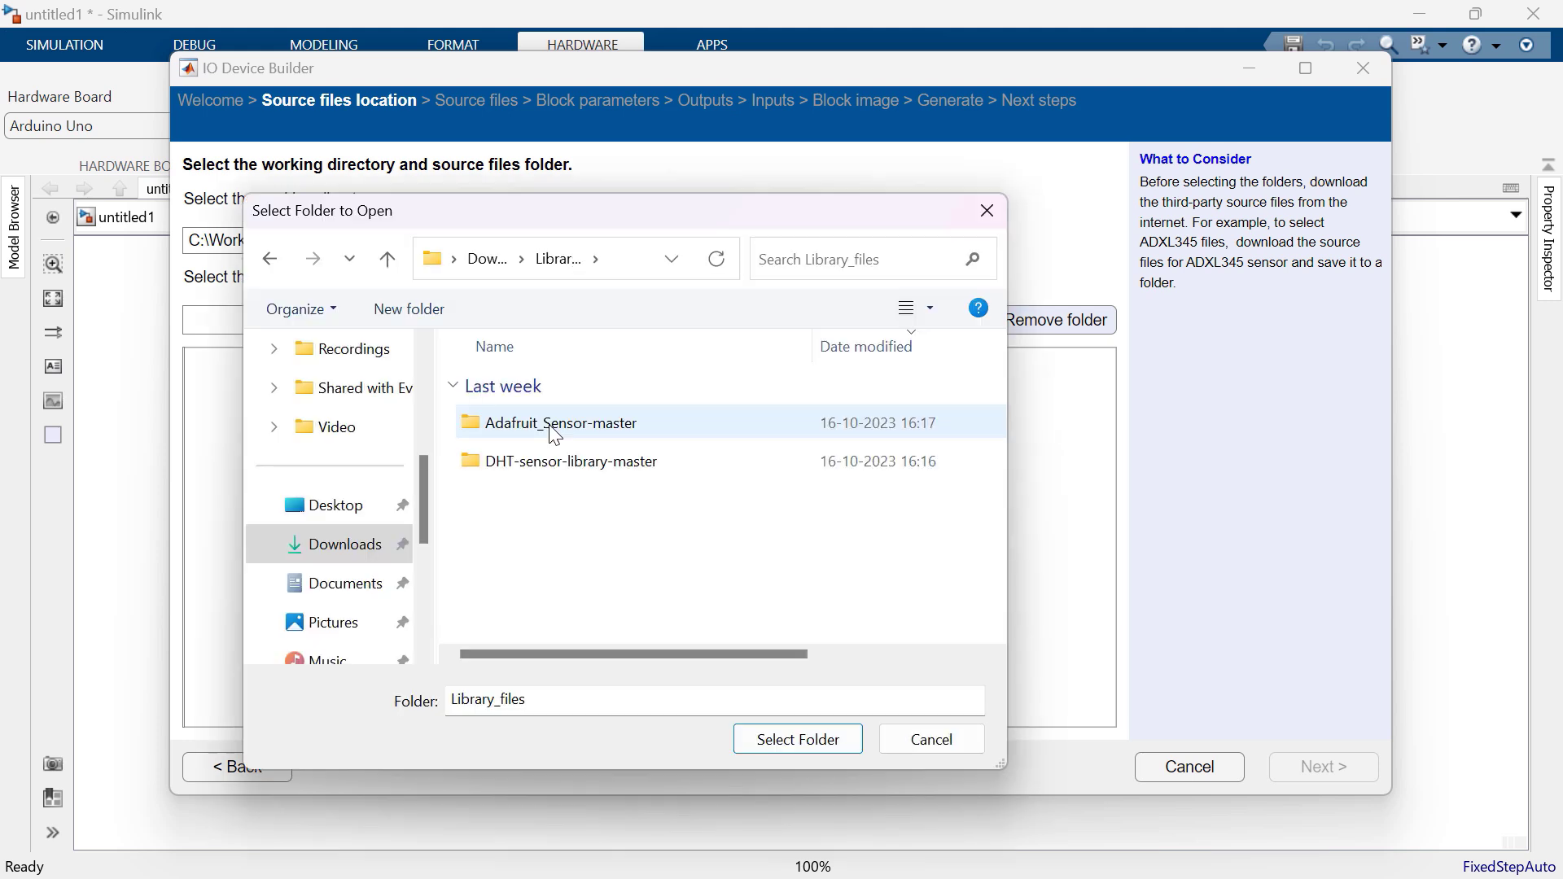
pyautogui.click(555, 428)
pyautogui.click(797, 742)
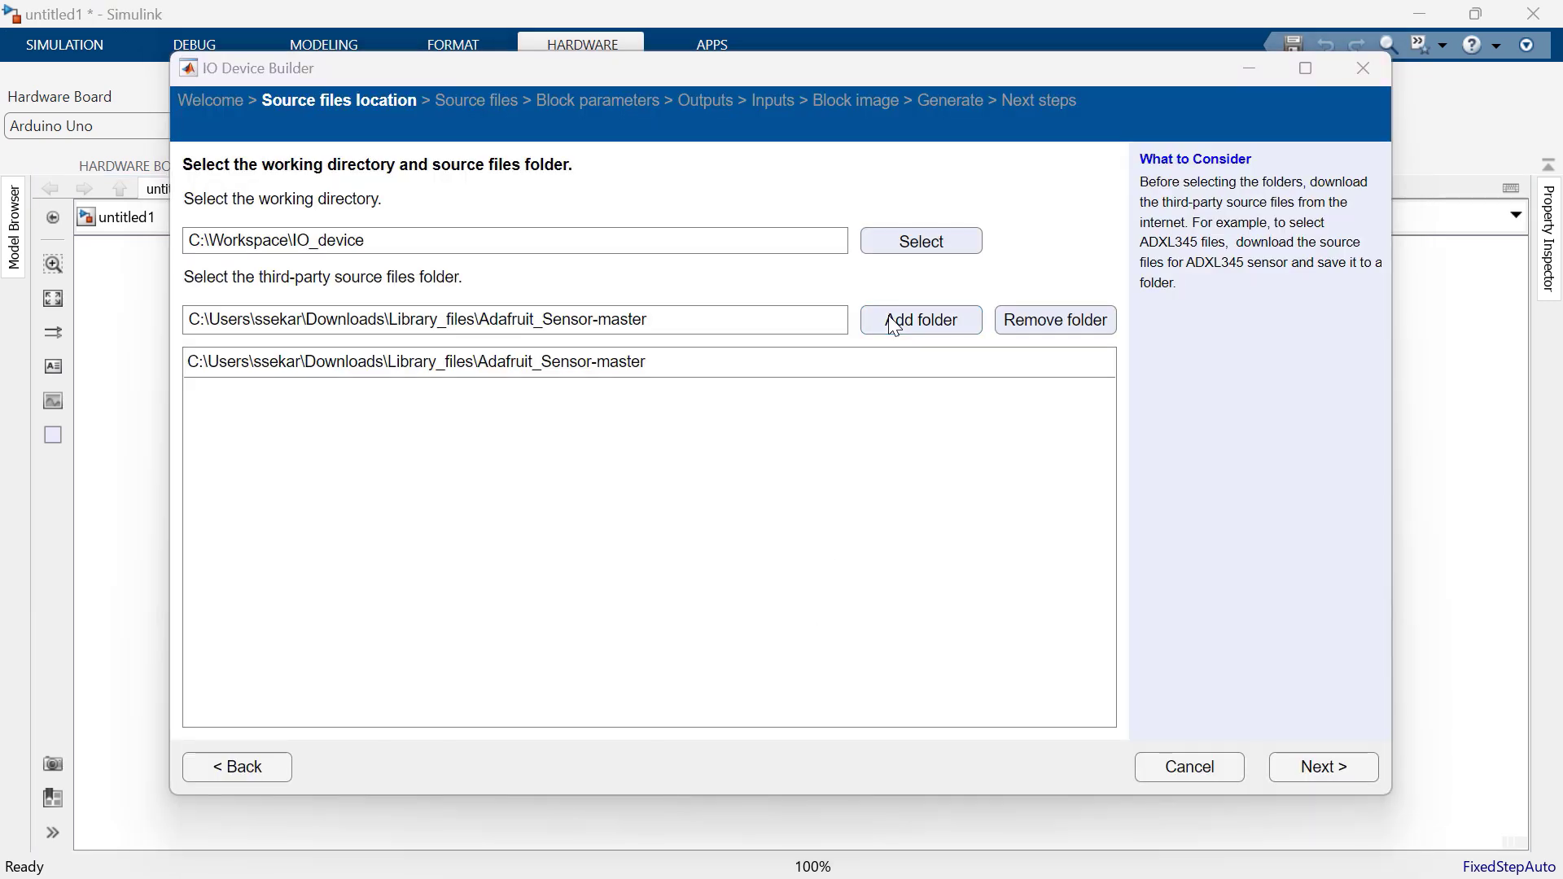
# Step: Add the DHT-sensor-library-master folder as a second source folder and continue
pyautogui.click(894, 320)
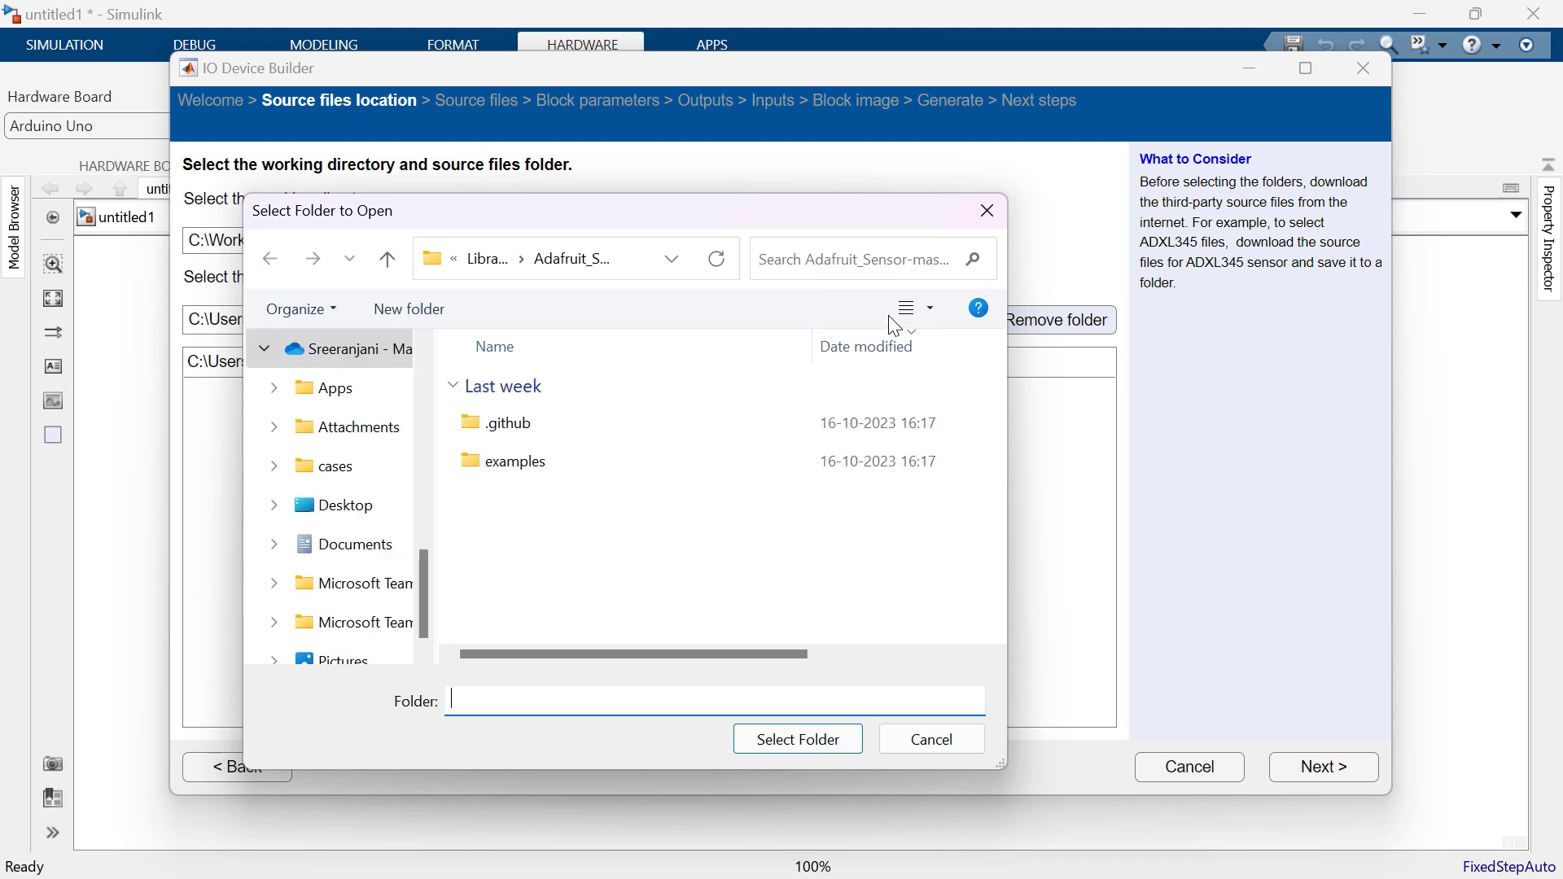
pyautogui.click(486, 268)
pyautogui.click(552, 465)
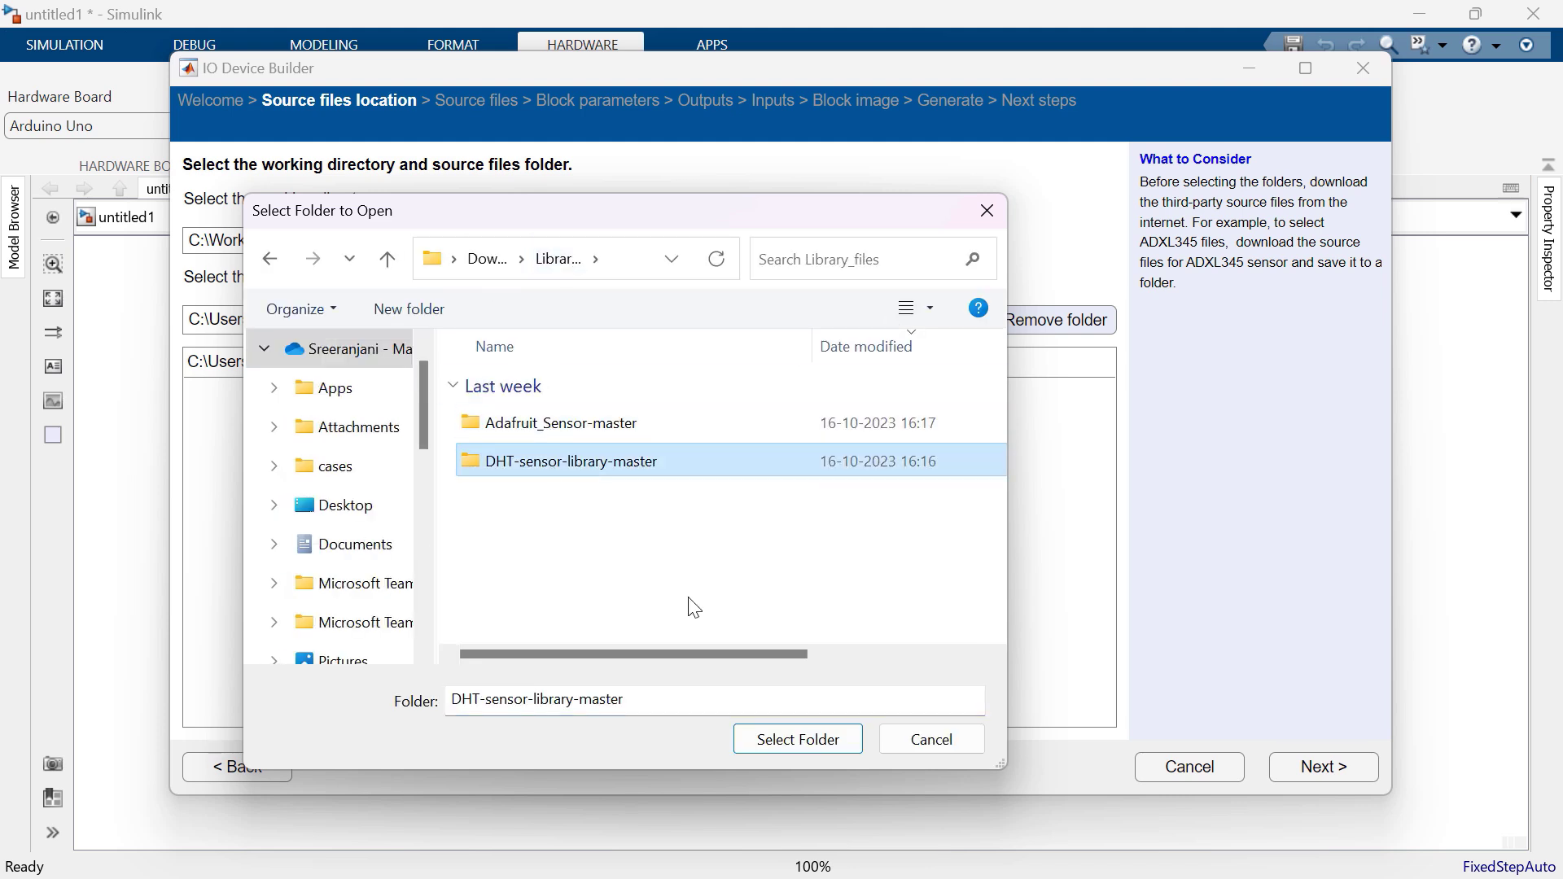
pyautogui.click(803, 743)
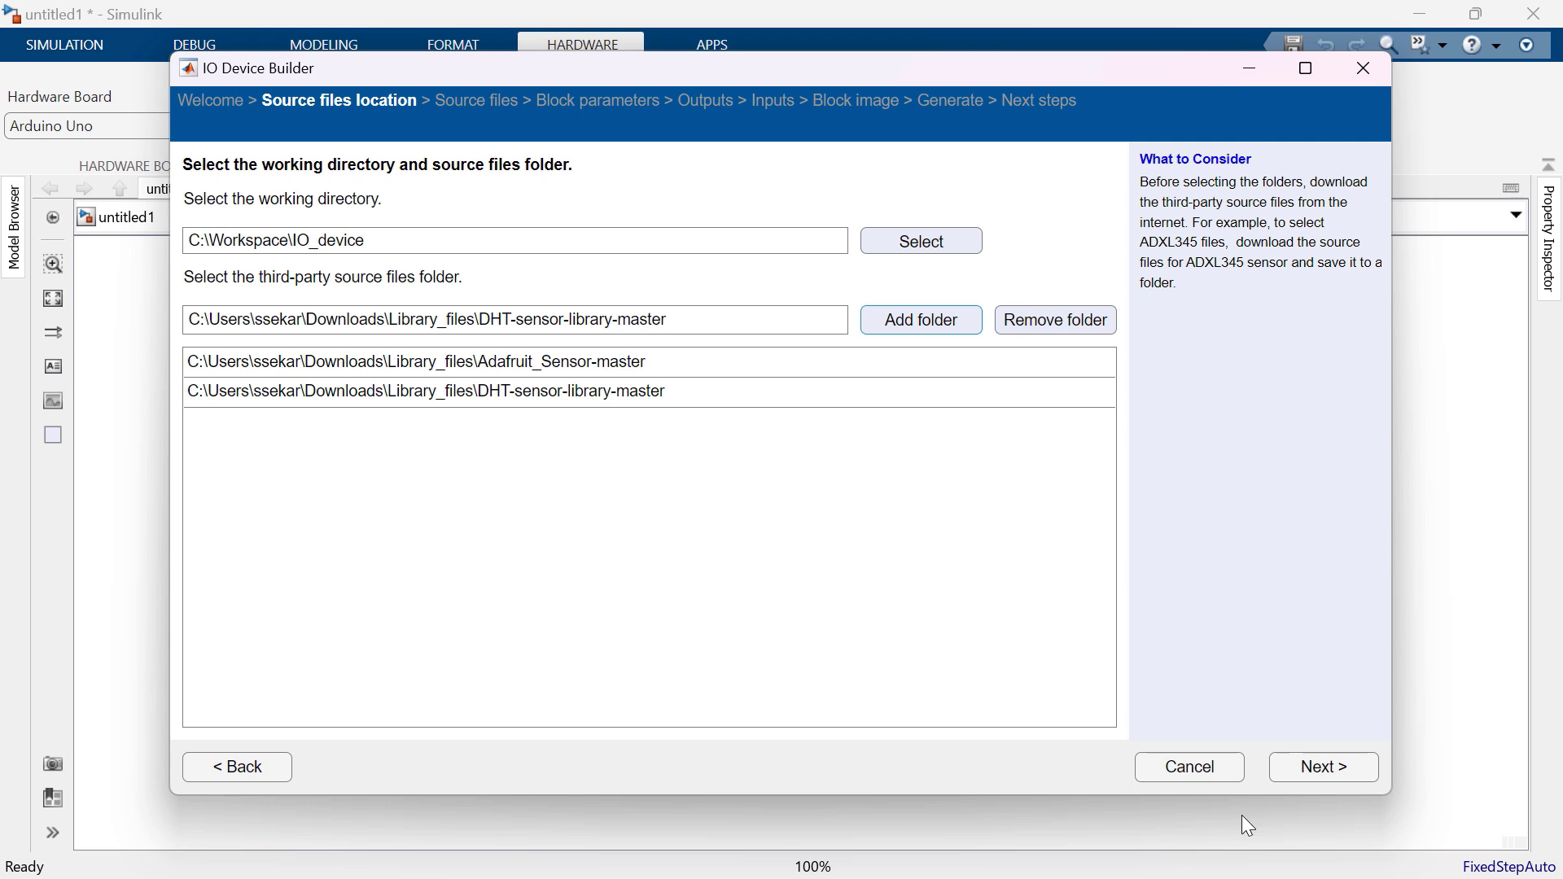
pyautogui.click(1284, 765)
# Step: Select all three source files (Adafruit_Sensor.cpp, DHT.cpp, DHT_U.cpp) and advance to block parameters
pyautogui.click(1283, 766)
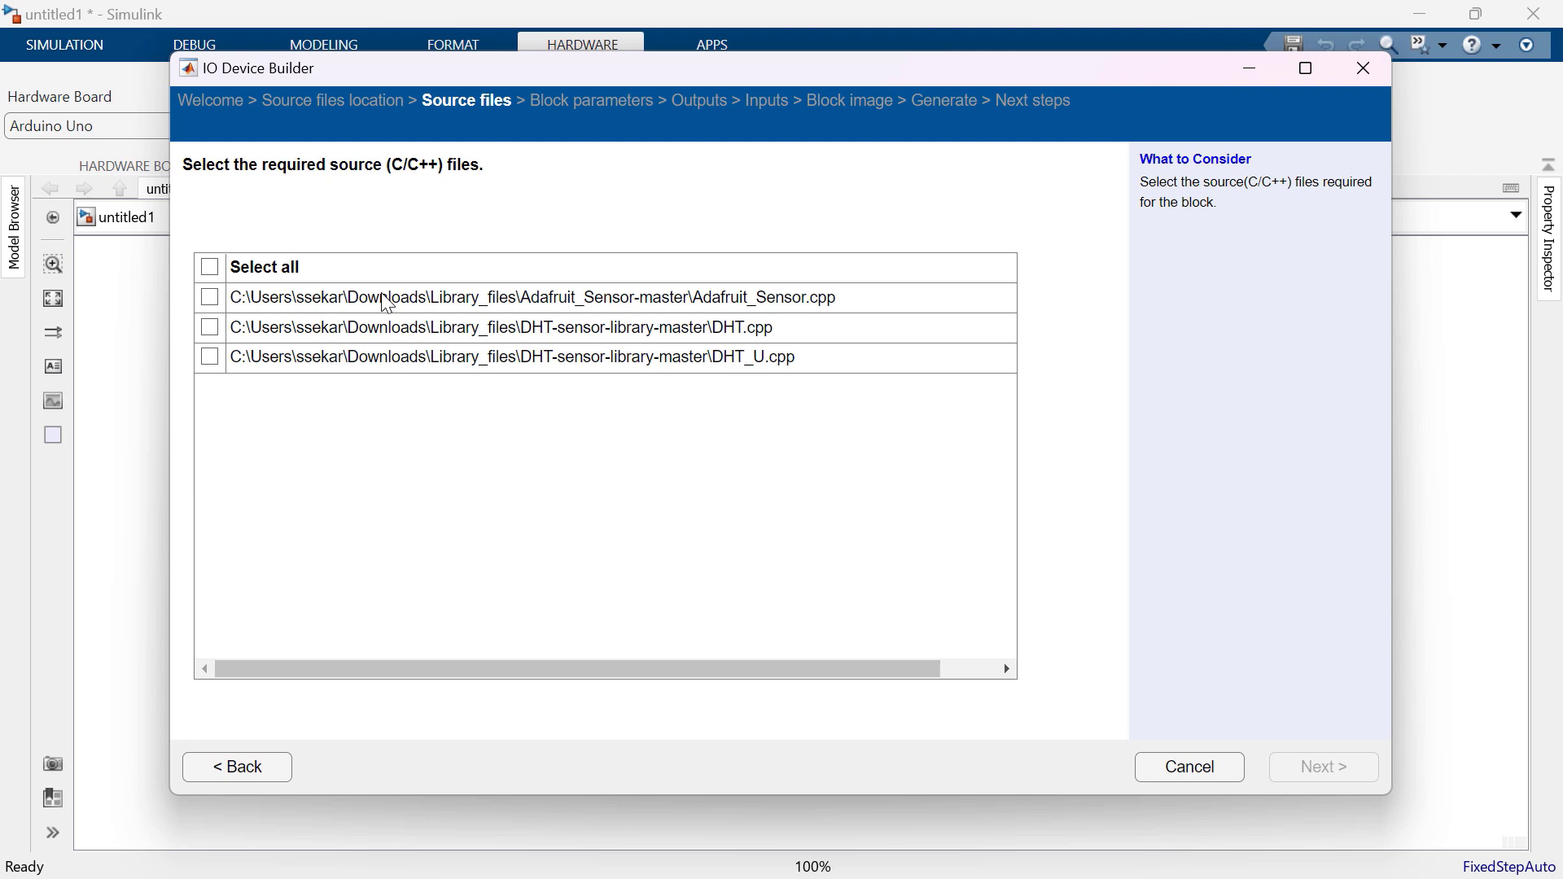
pyautogui.click(210, 267)
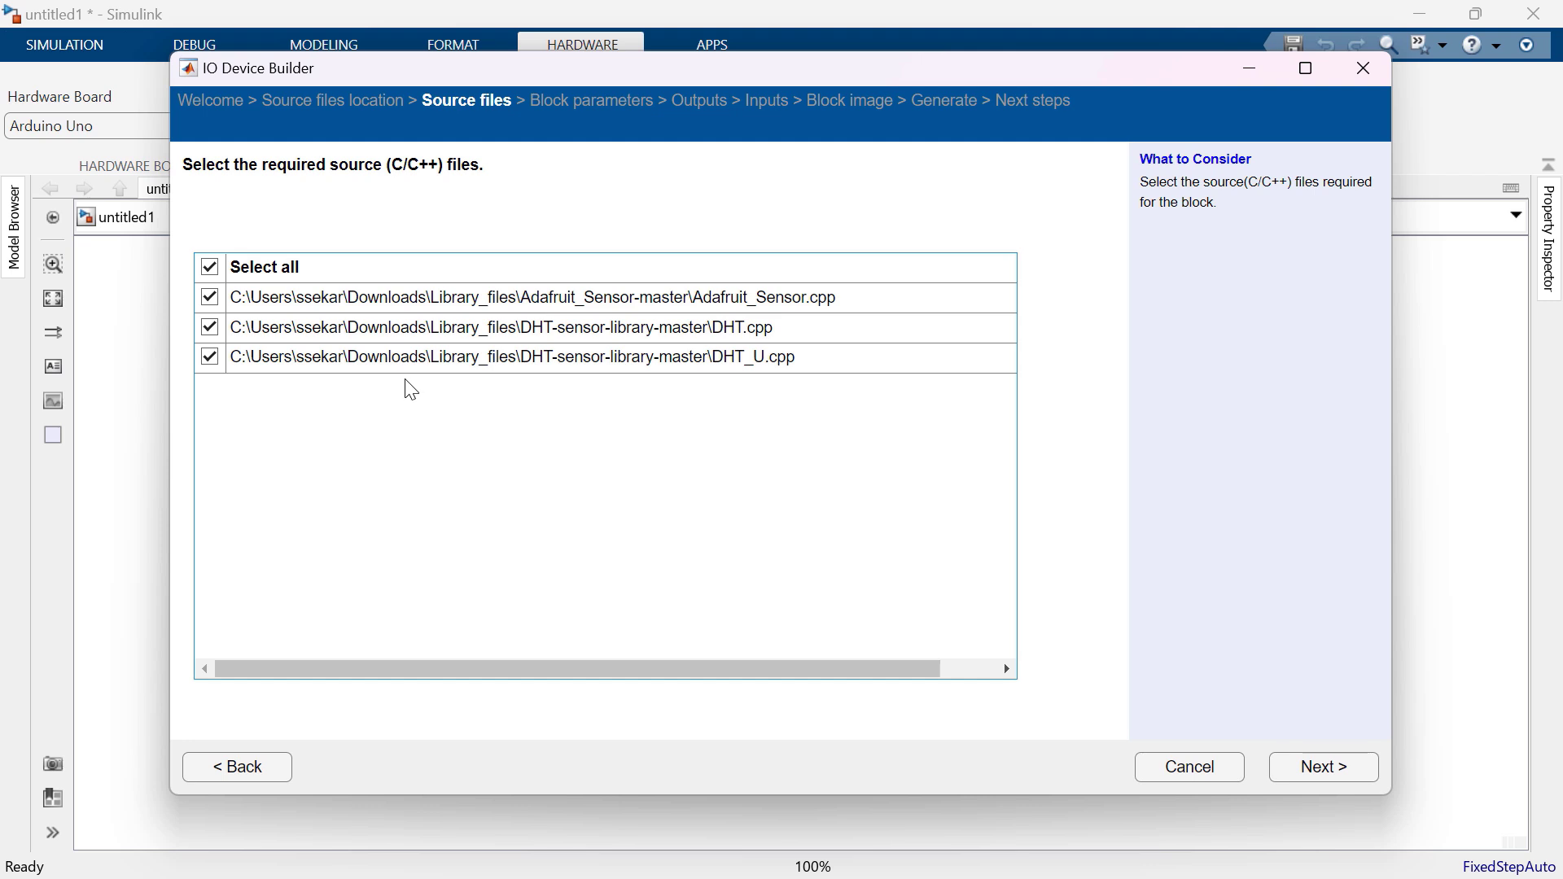
pyautogui.click(1326, 774)
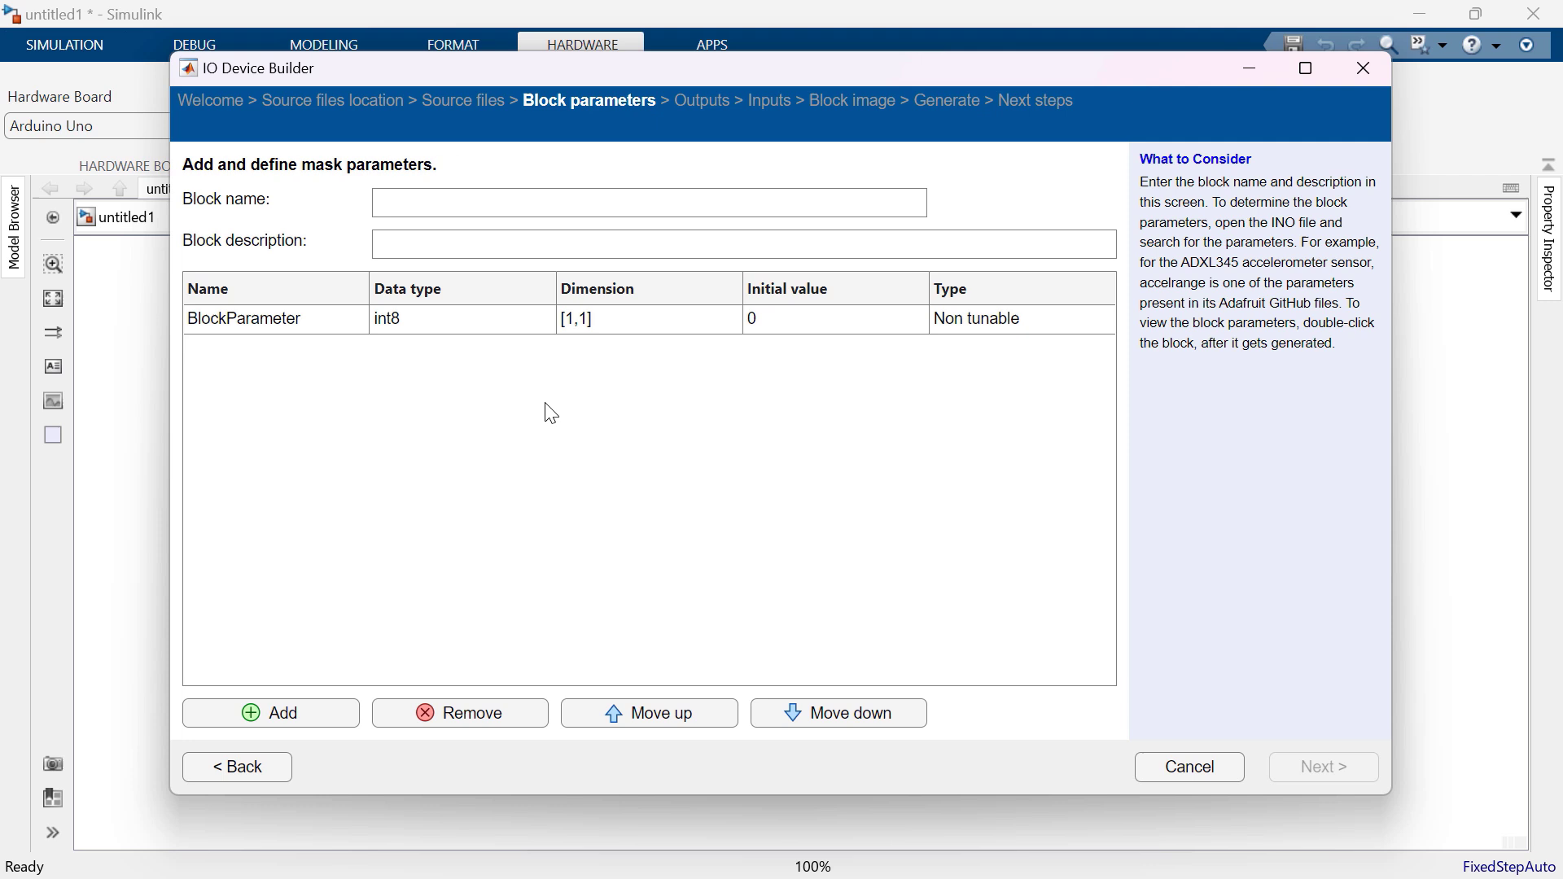
# Step: Name the block DHT11 and describe it as 'Measure temperature and humidity'
pyautogui.click(413, 201)
pyautogui.write('DH')
pyautogui.write('T11')
pyautogui.click(380, 241)
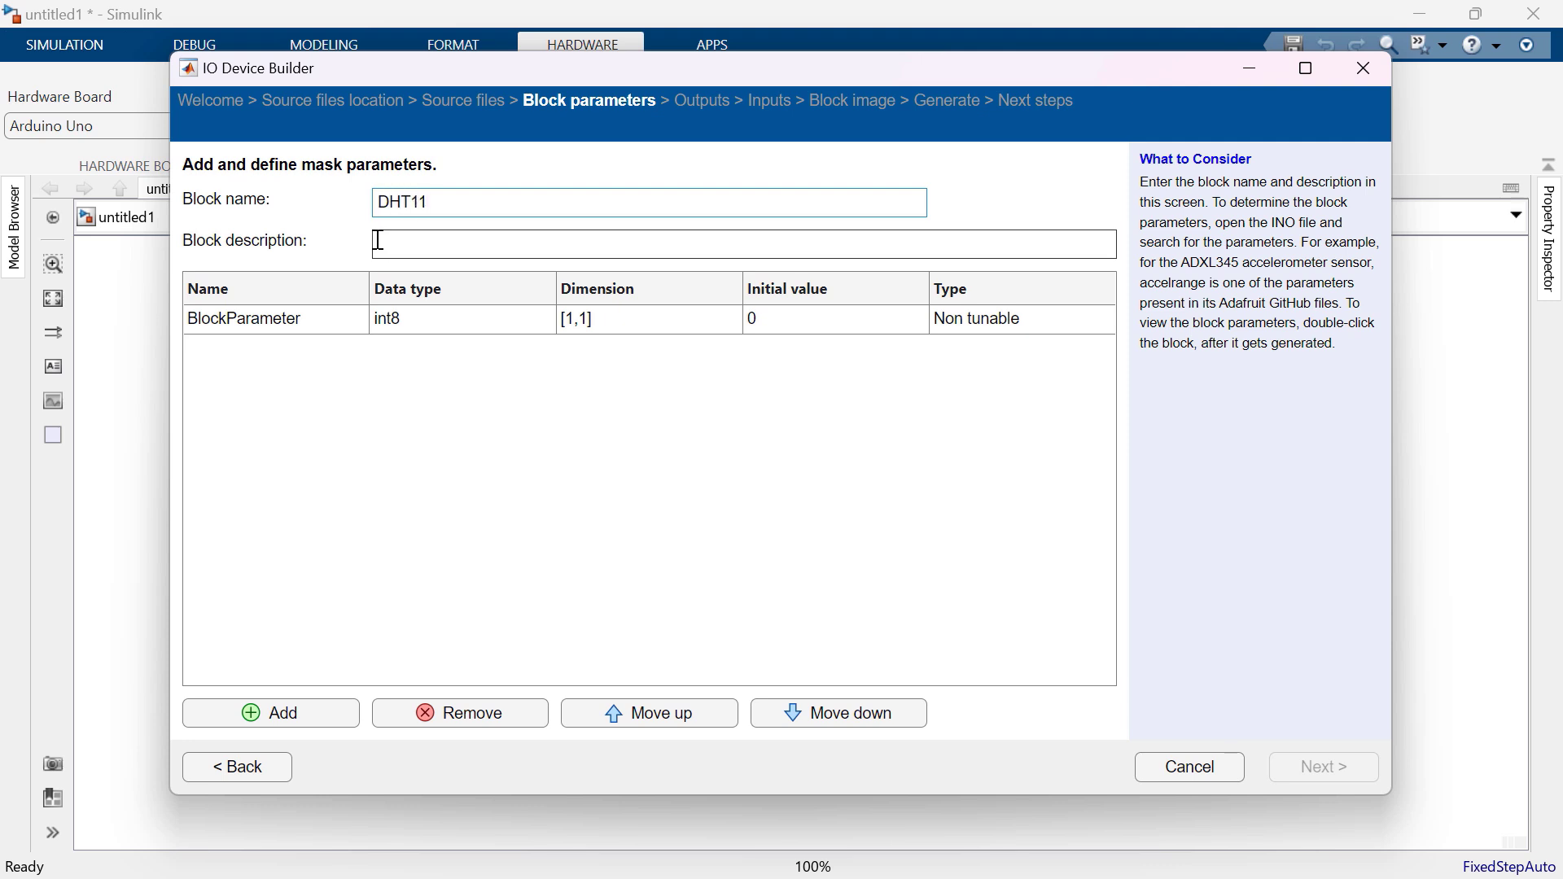
pyautogui.click(394, 250)
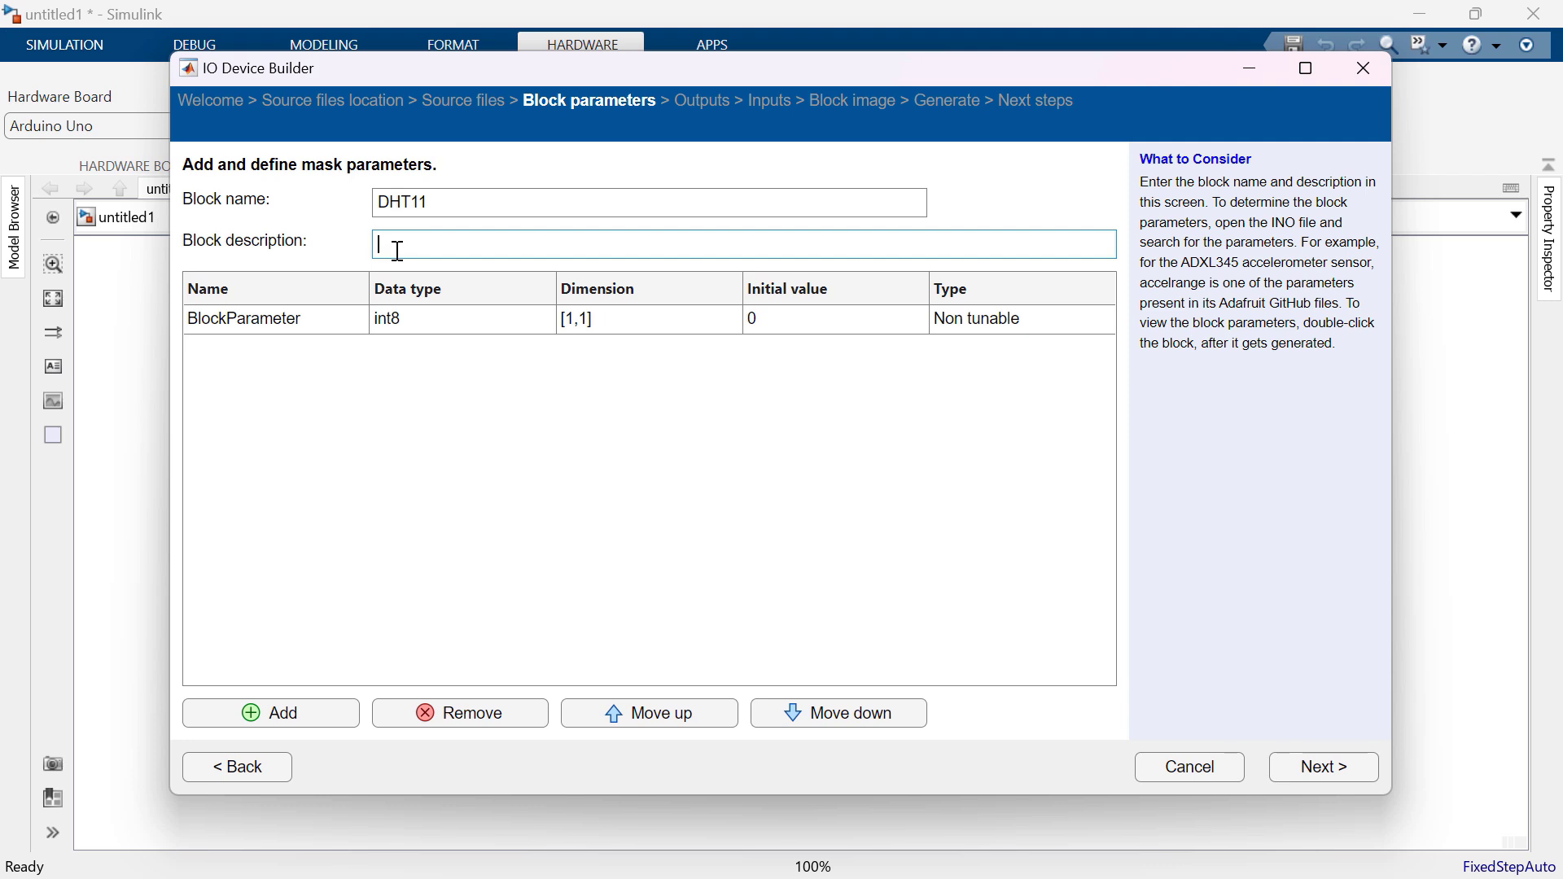
pyautogui.write('Measur')
pyautogui.write('e temp')
pyautogui.write('erature and ')
pyautogui.write('humidi')
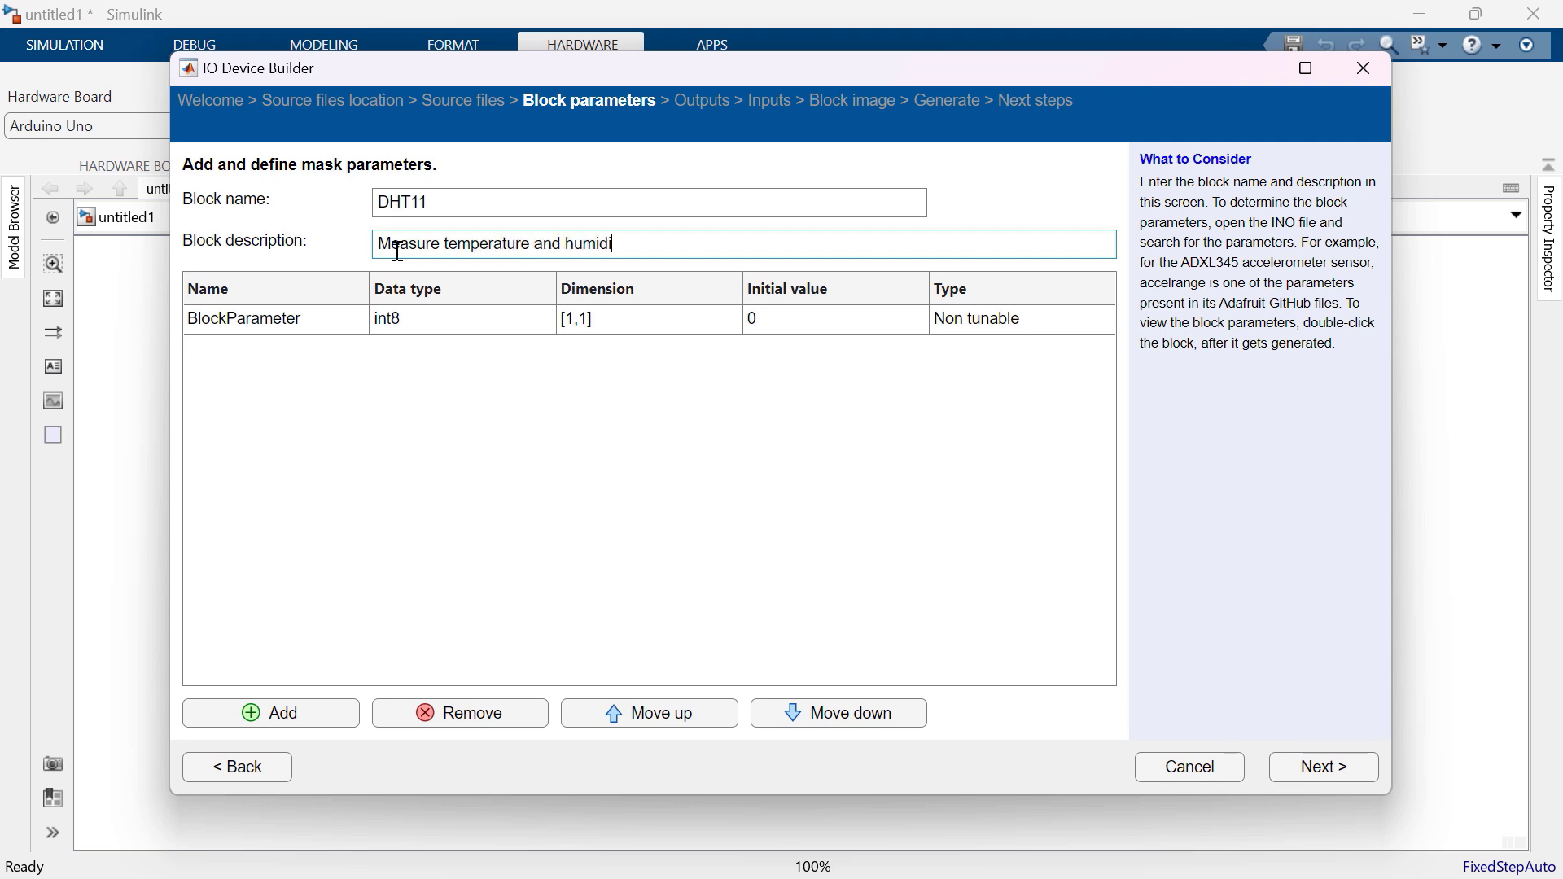
pyautogui.write('ty')
# Step: Rename the parameter to dataDelay, make it a tunable uint32, and advance to outputs
pyautogui.doubleClick(312, 324)
pyautogui.write('d')
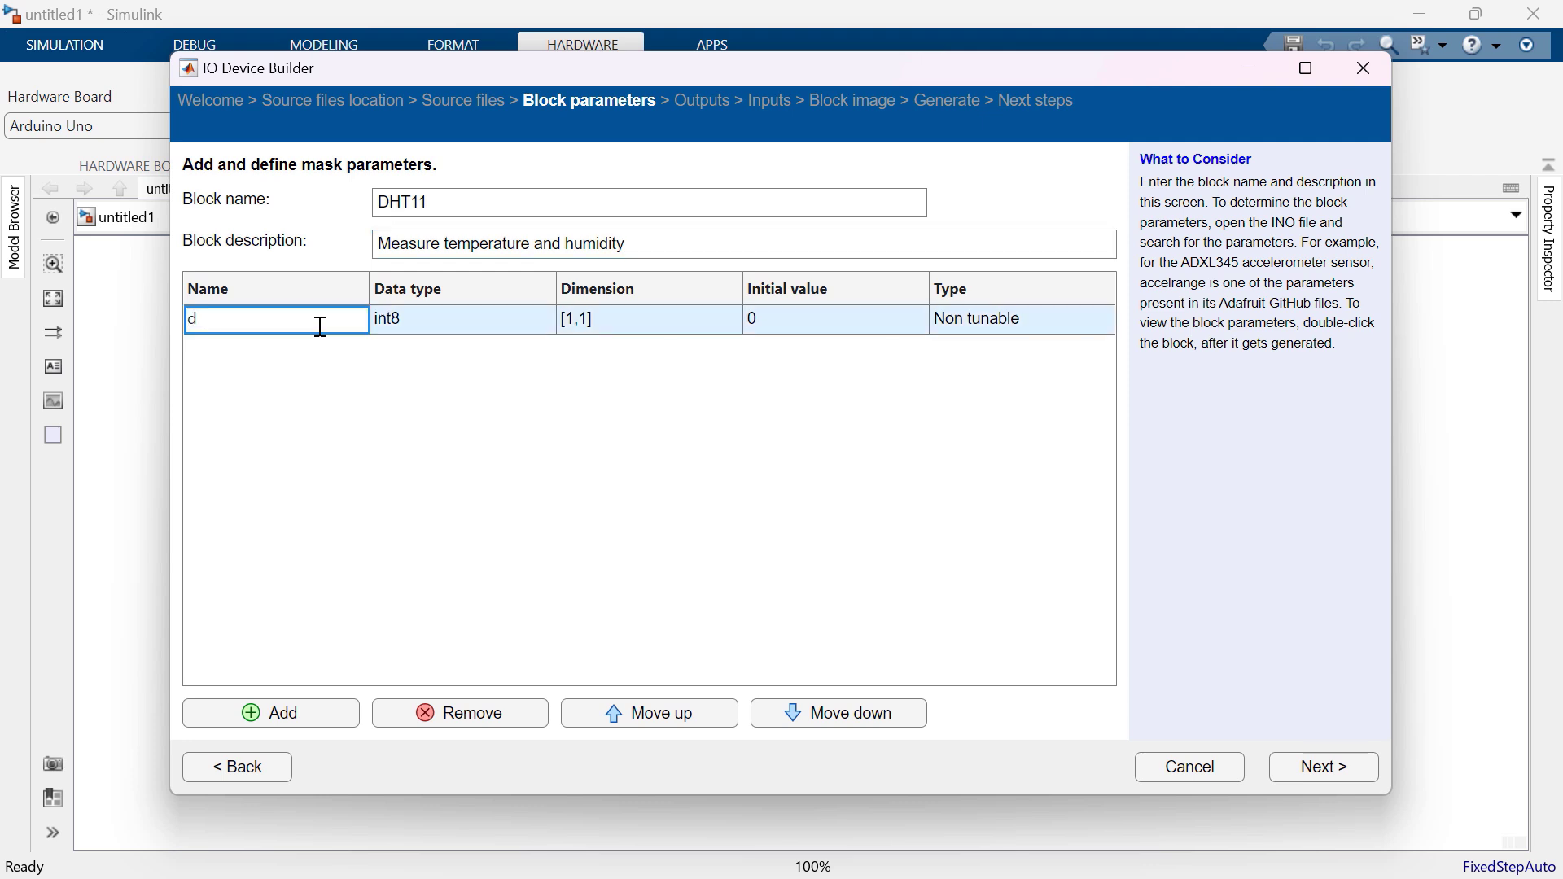
pyautogui.write('ataD')
pyautogui.write('elay')
pyautogui.click(439, 323)
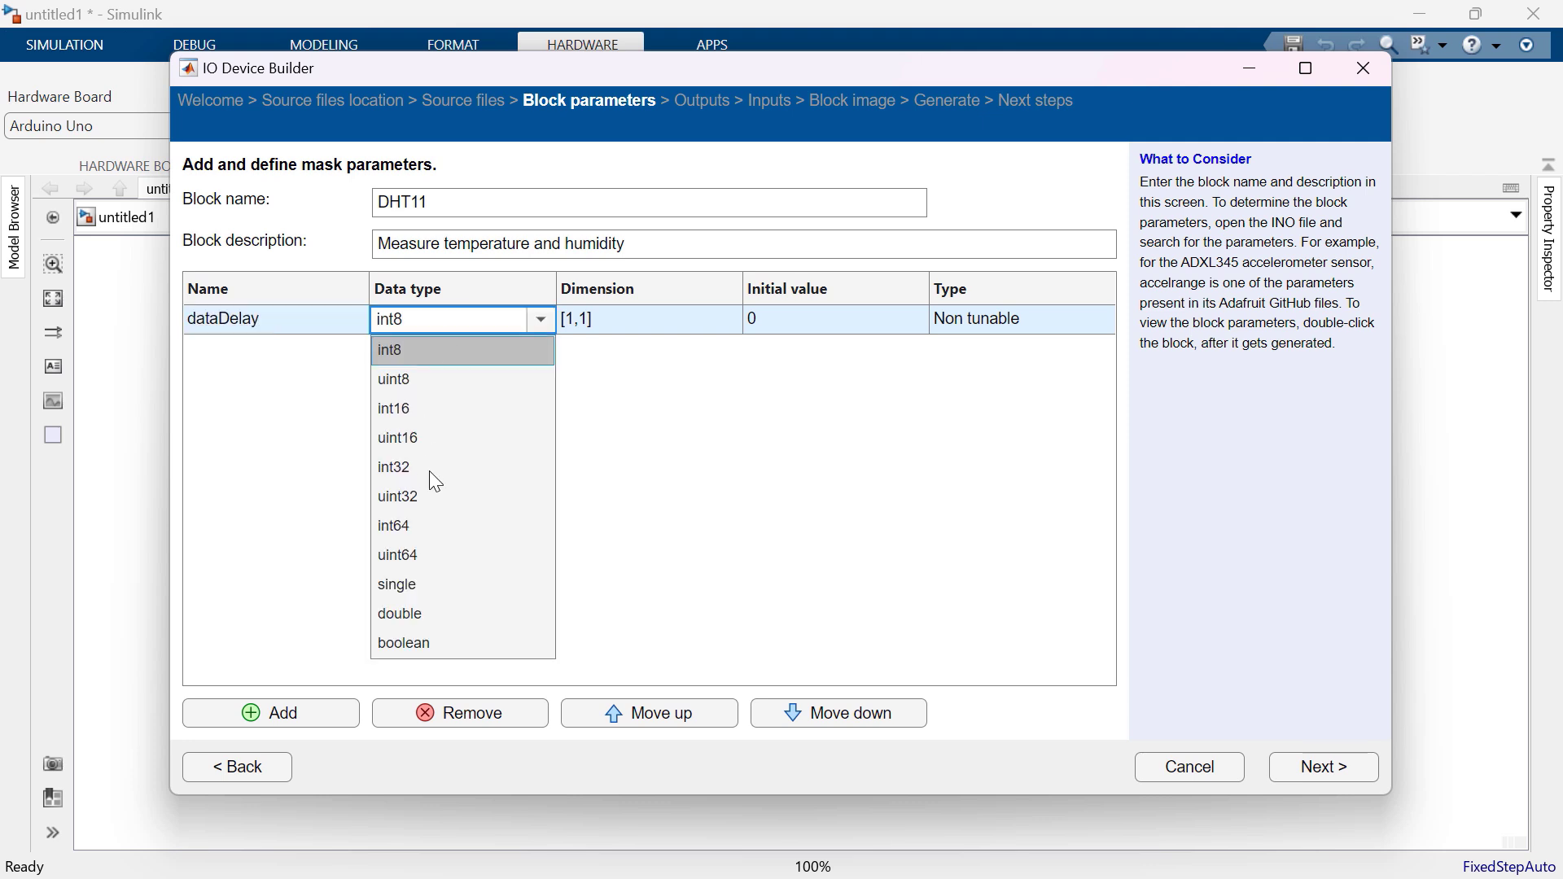
pyautogui.click(424, 497)
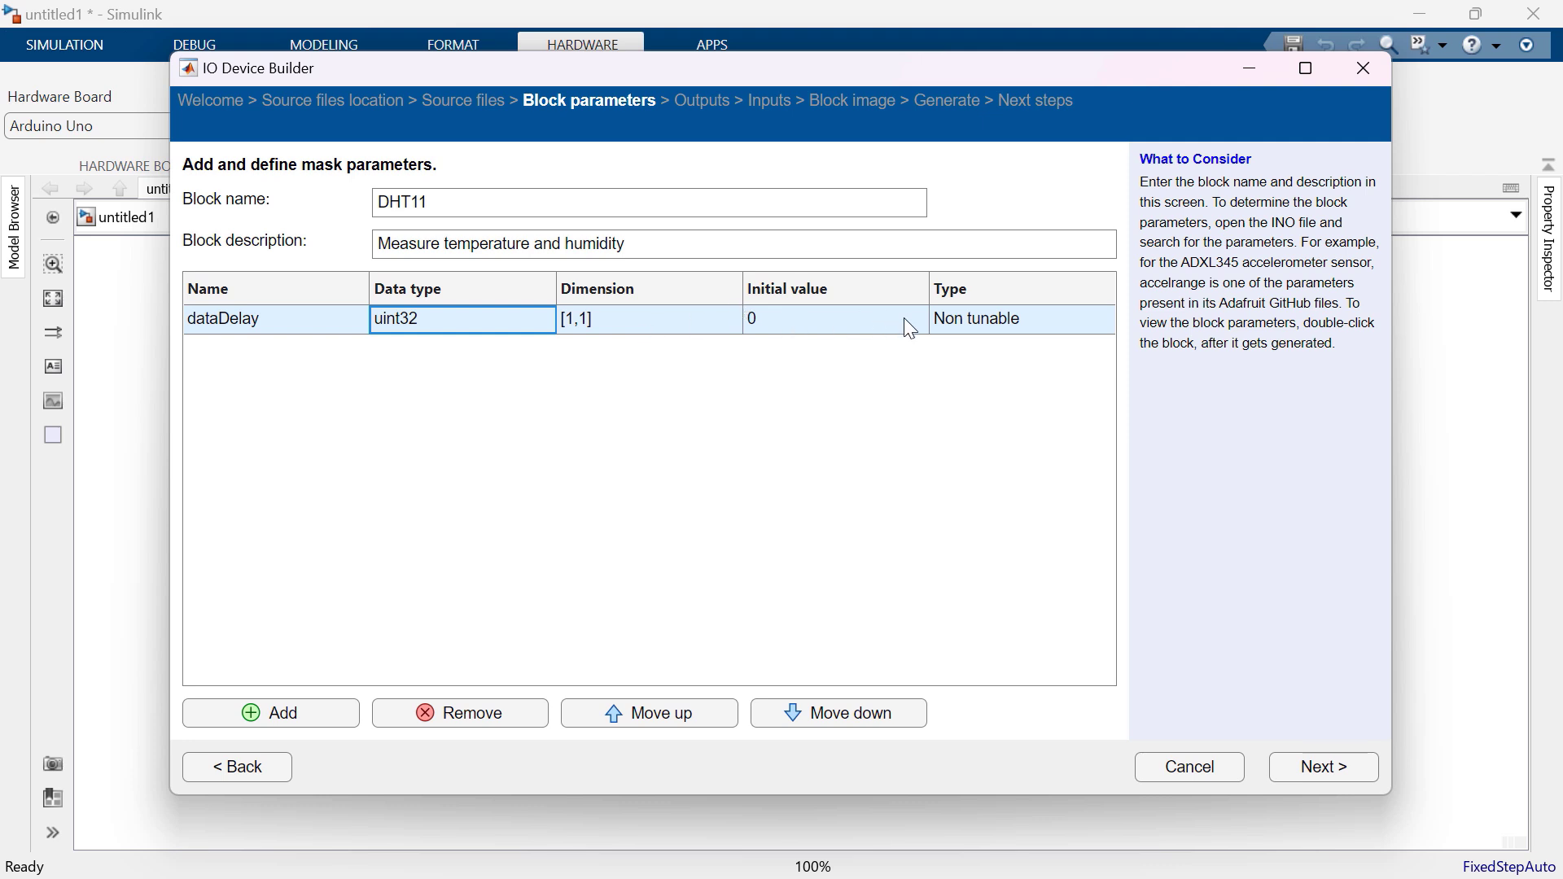
pyautogui.click(982, 319)
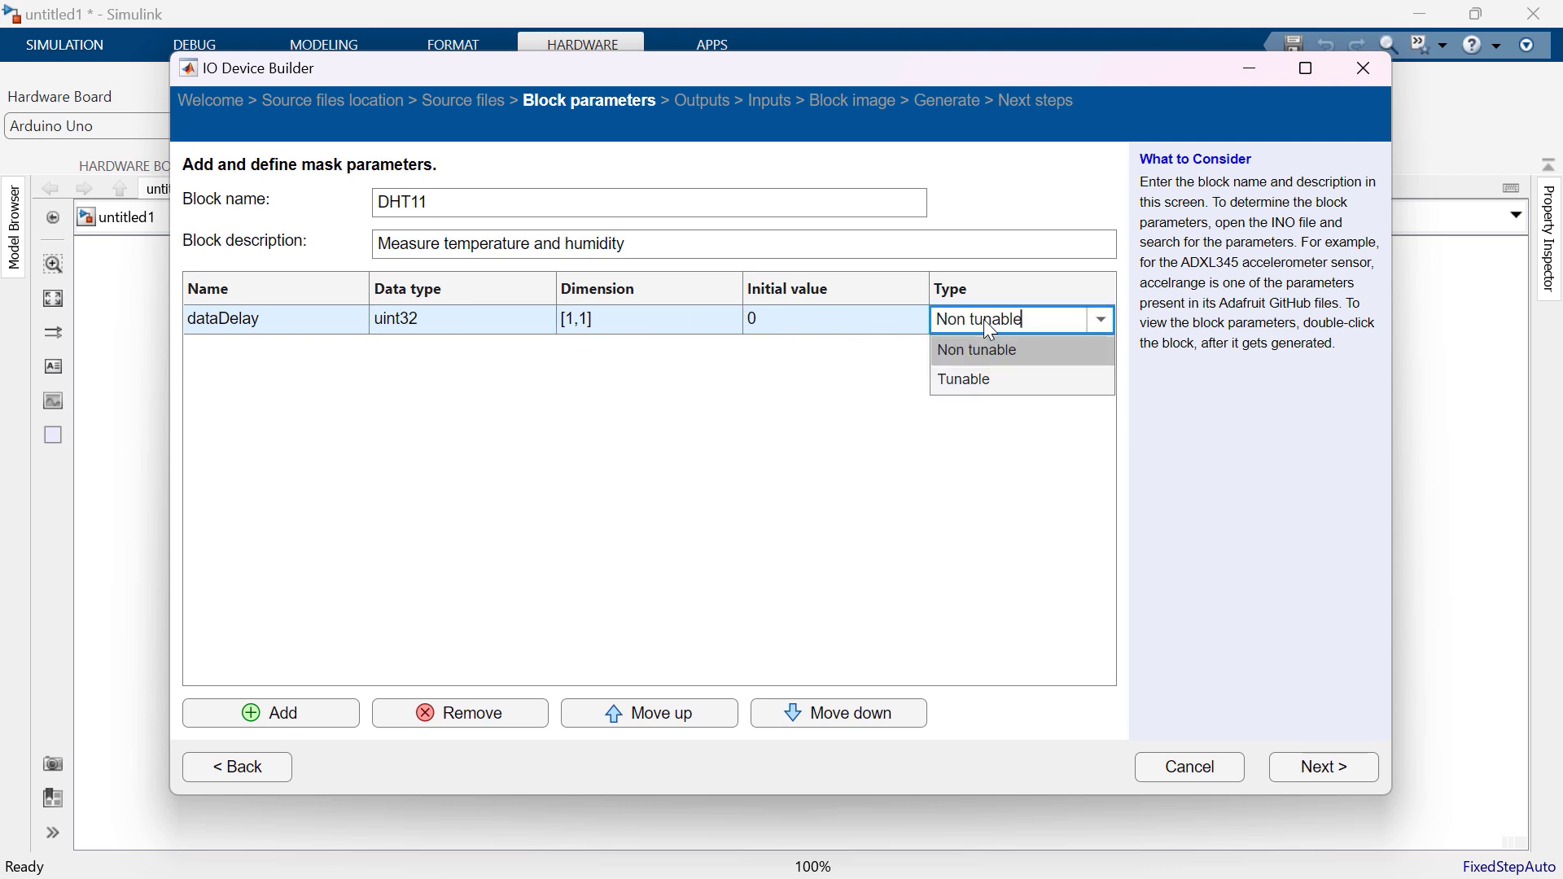
pyautogui.click(988, 388)
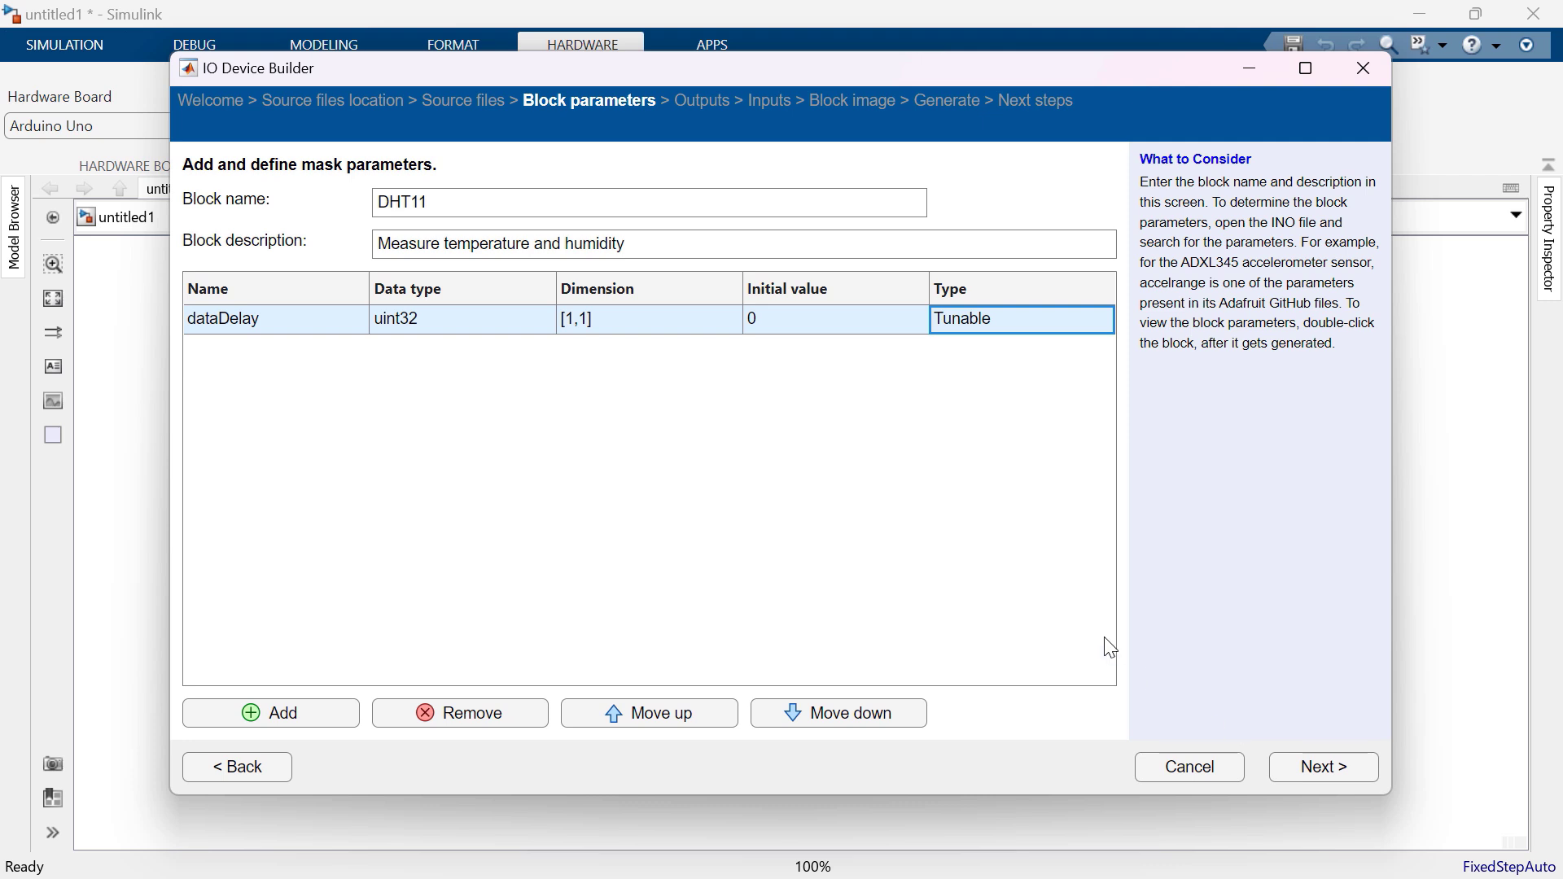
pyautogui.click(1329, 763)
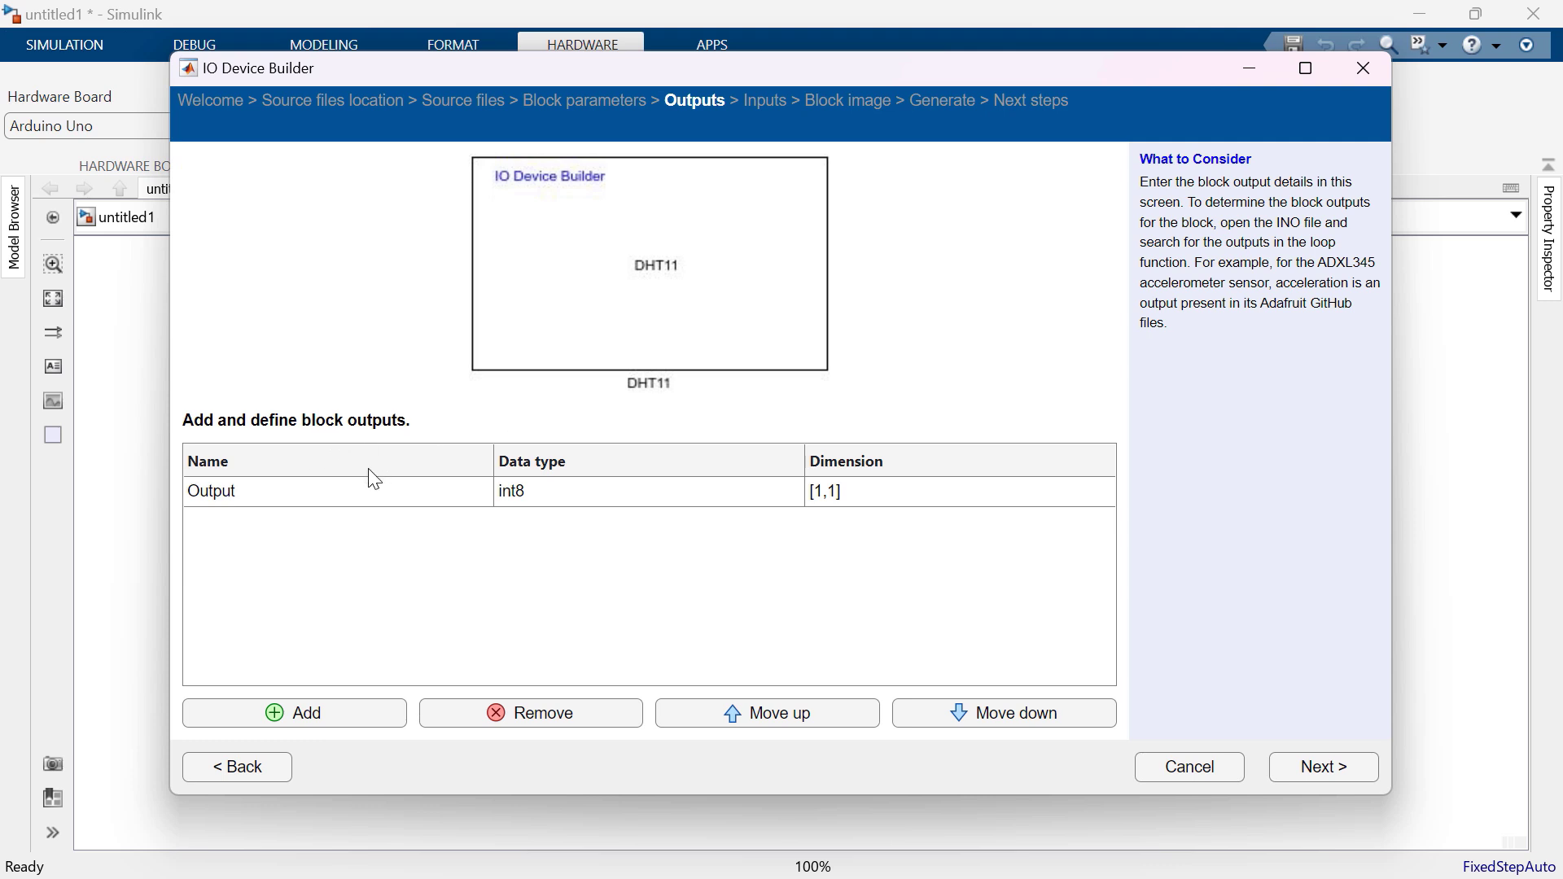
# Step: Rename the first output Temperature and add a second output named Humidity
pyautogui.click(400, 500)
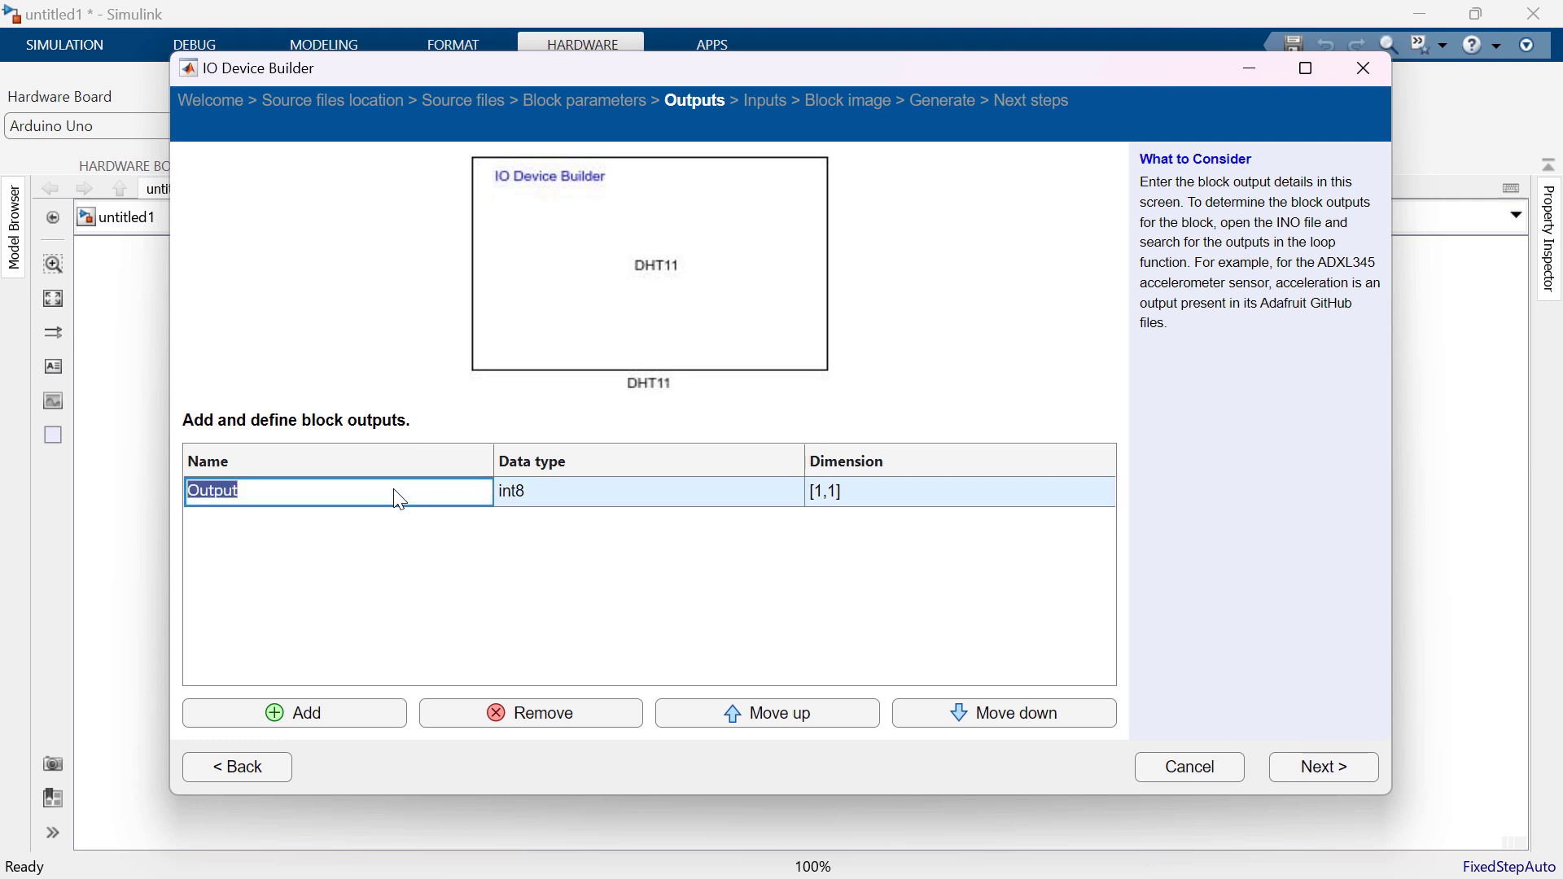
pyautogui.write('Te')
pyautogui.press('BackSpace')
pyautogui.write('emperat')
pyautogui.write('ure')
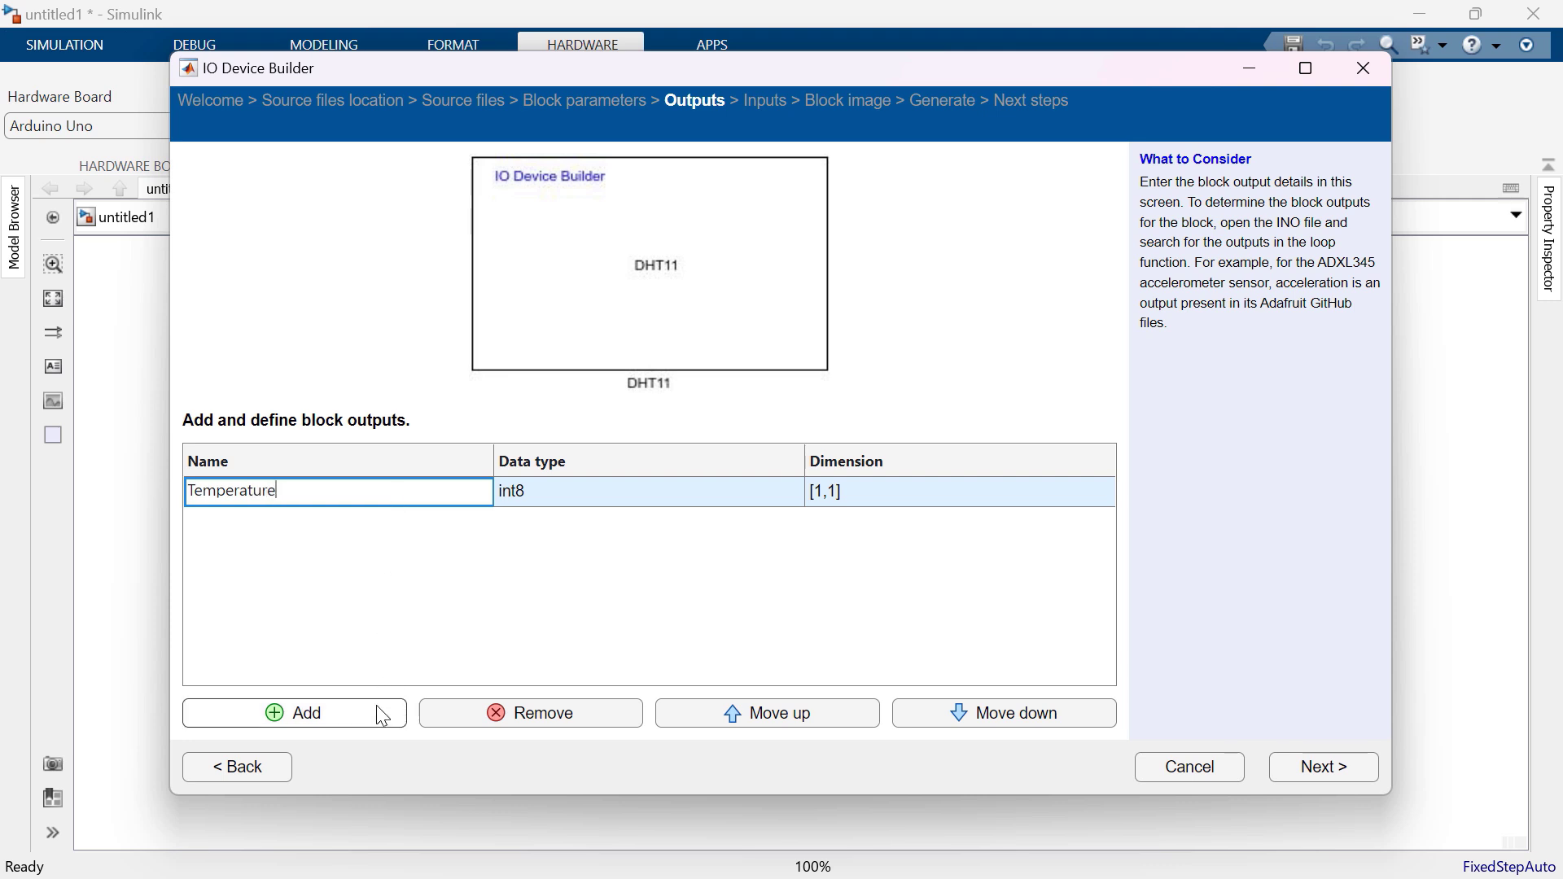
pyautogui.click(376, 706)
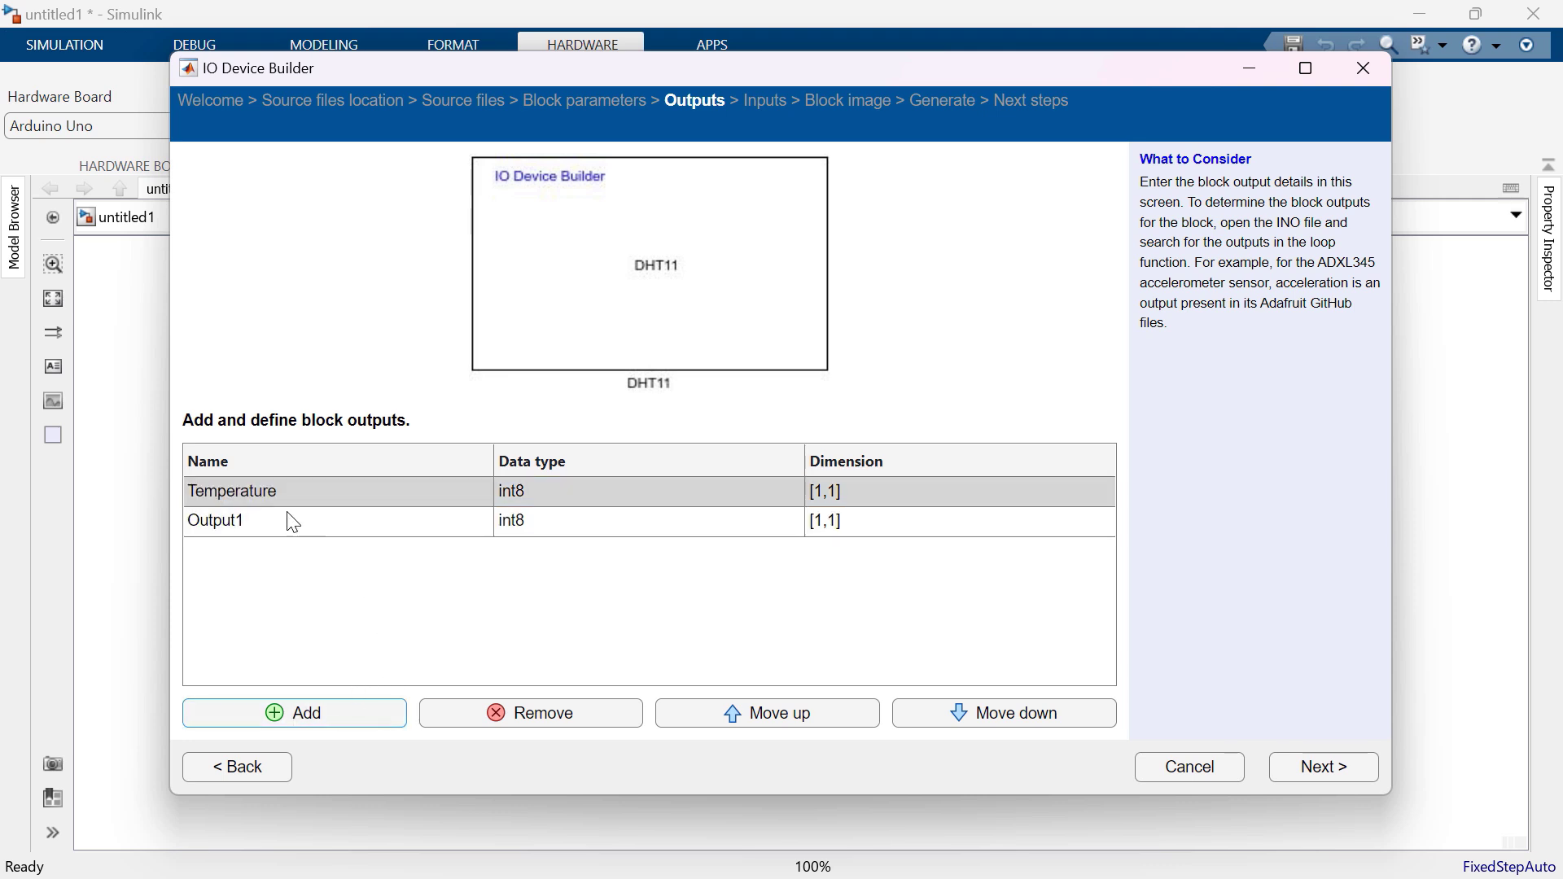
pyautogui.click(300, 535)
pyautogui.doubleClick(300, 540)
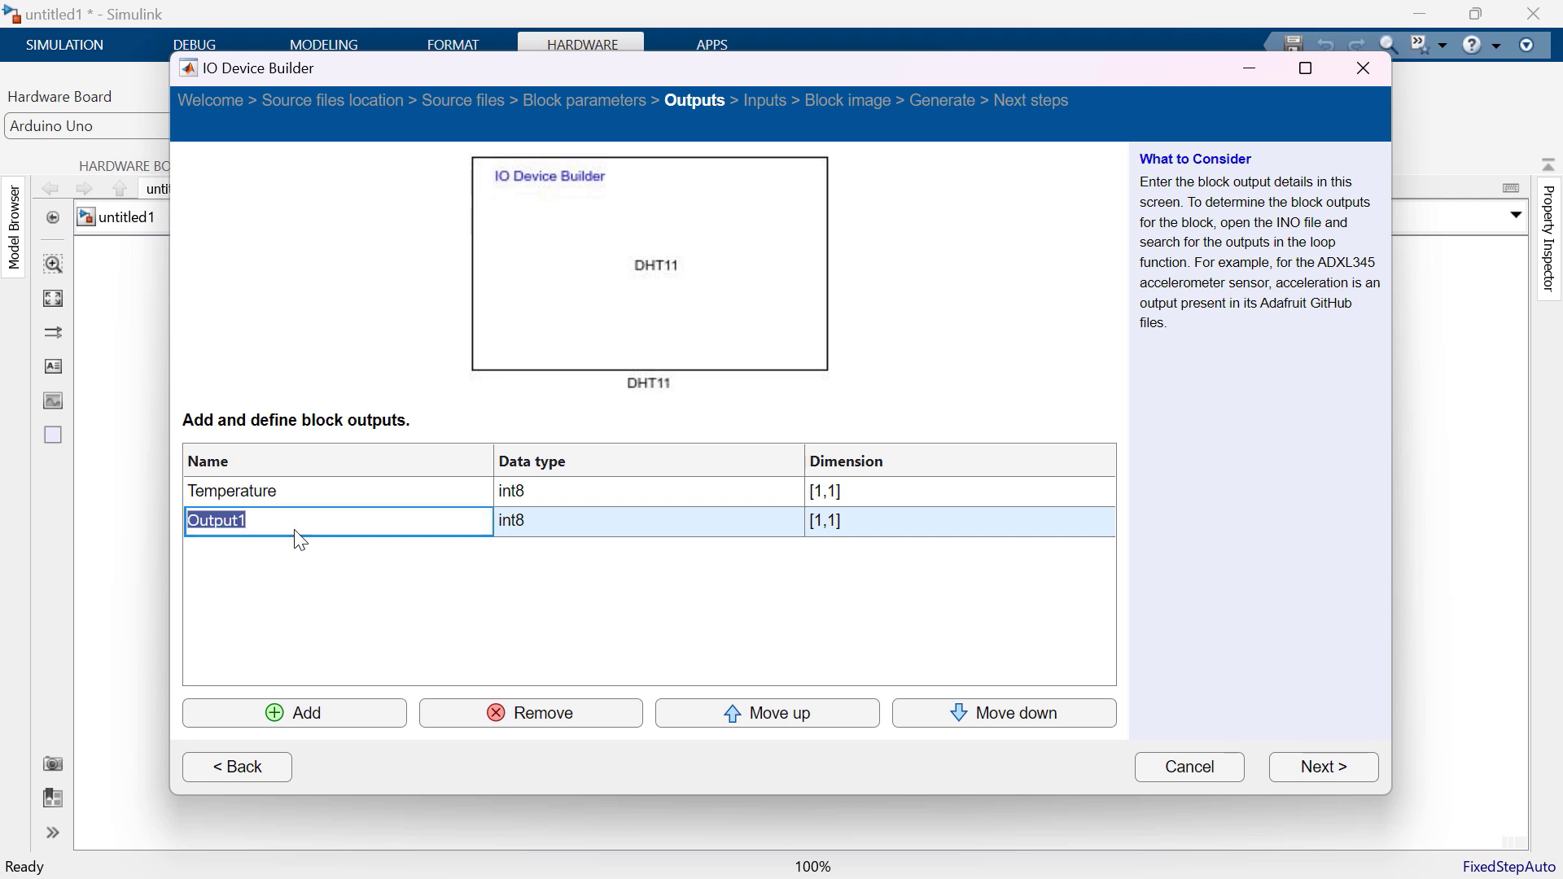
pyautogui.write('Humidity')
# Step: Set both Temperature and Humidity to data type single and advance to inputs
pyautogui.click(551, 488)
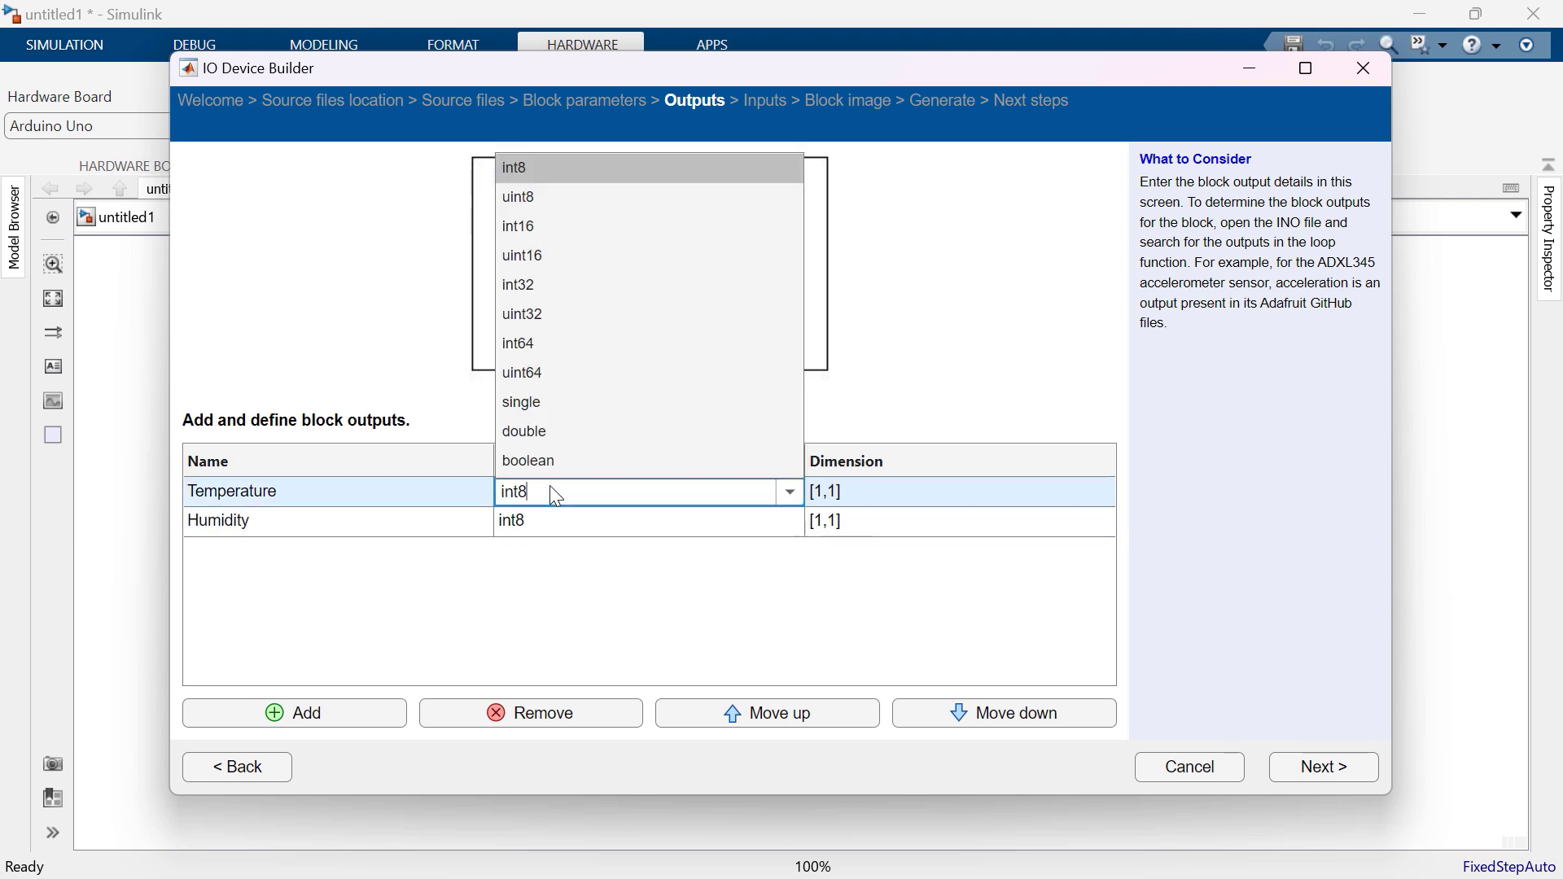
pyautogui.click(547, 404)
pyautogui.click(574, 529)
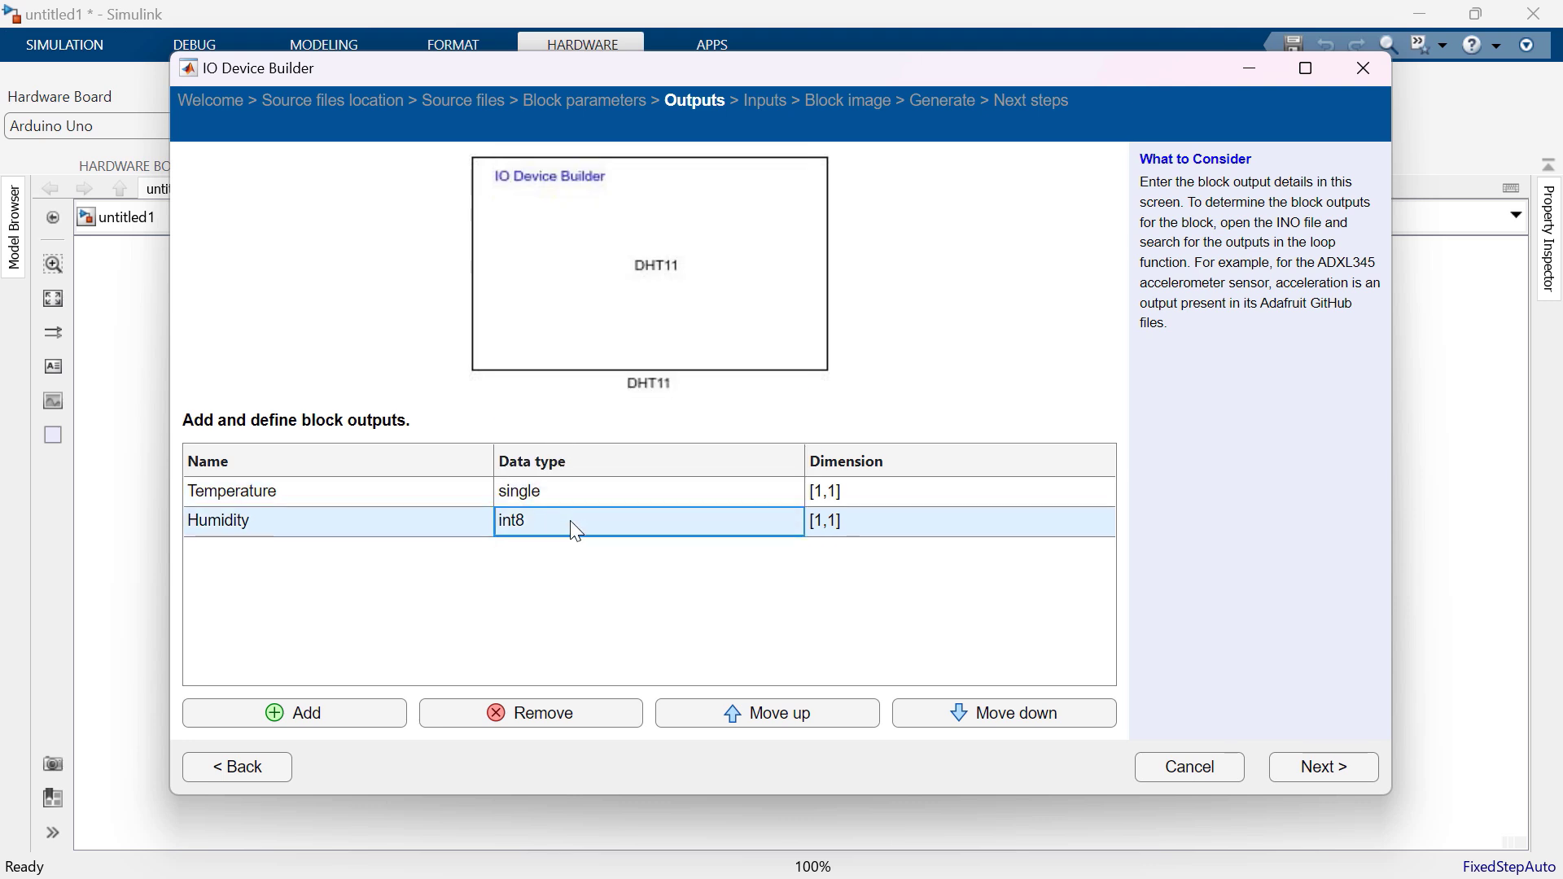
pyautogui.click(552, 434)
pyautogui.click(1347, 772)
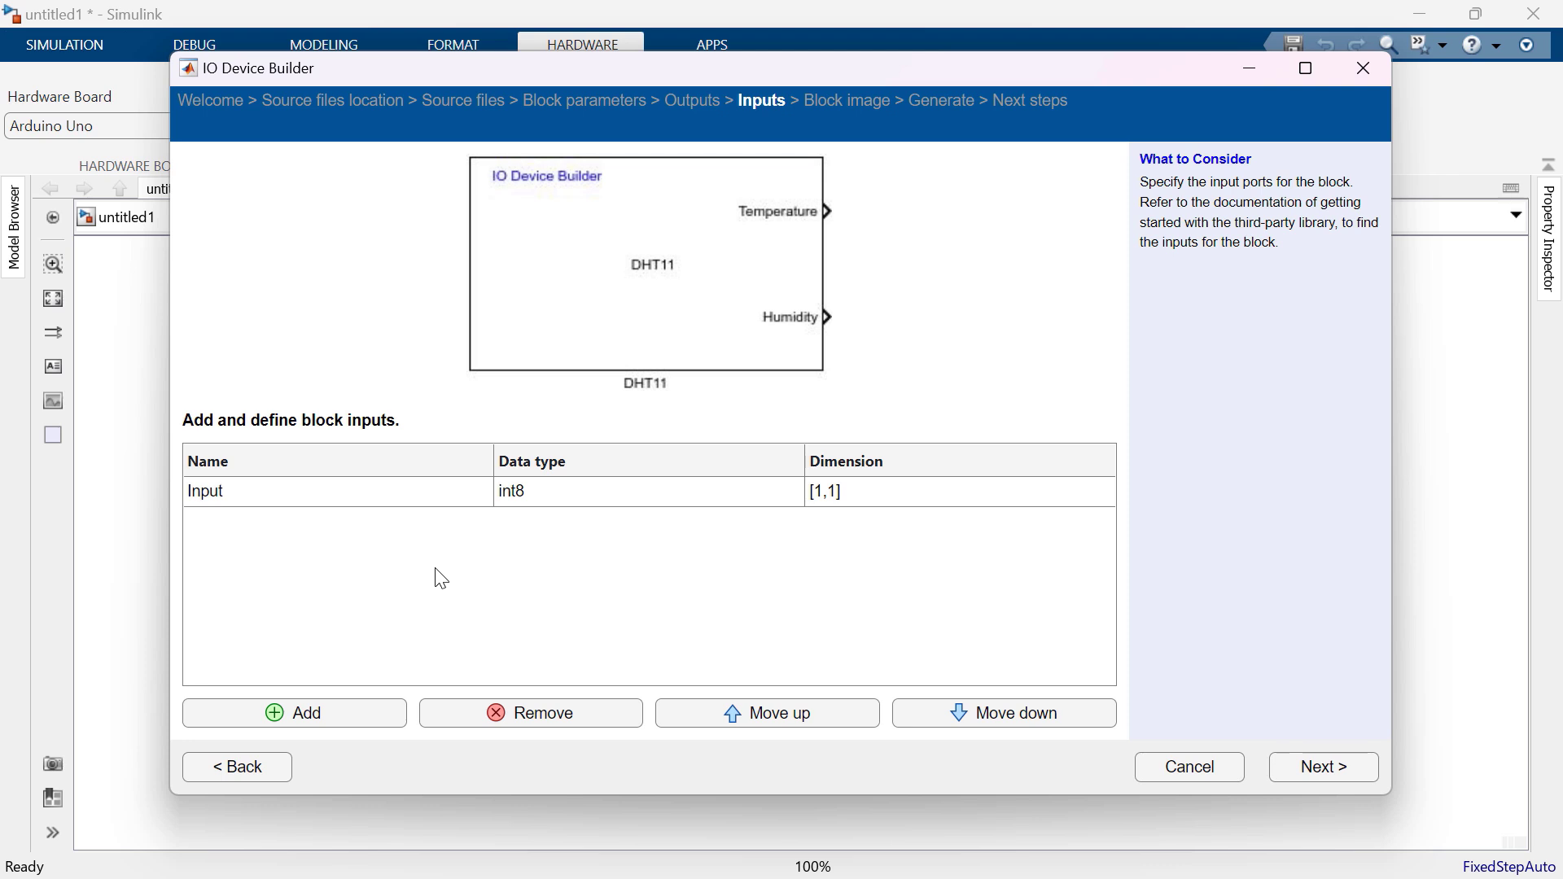
# Step: Remove the default Input so the block has no inputs, then move on to the preview
pyautogui.click(416, 489)
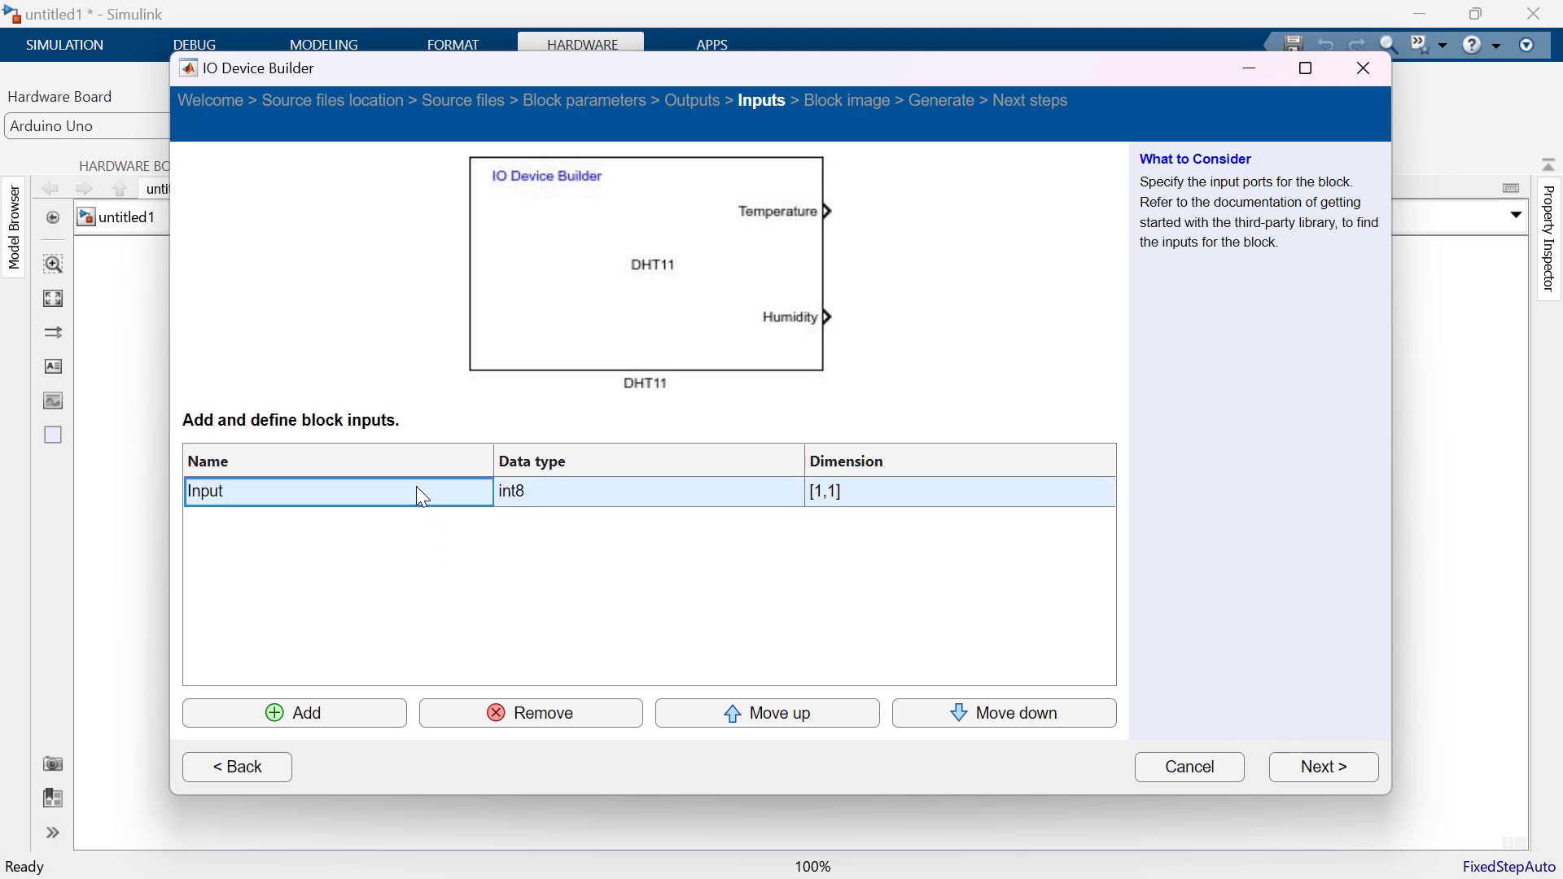
pyautogui.click(576, 720)
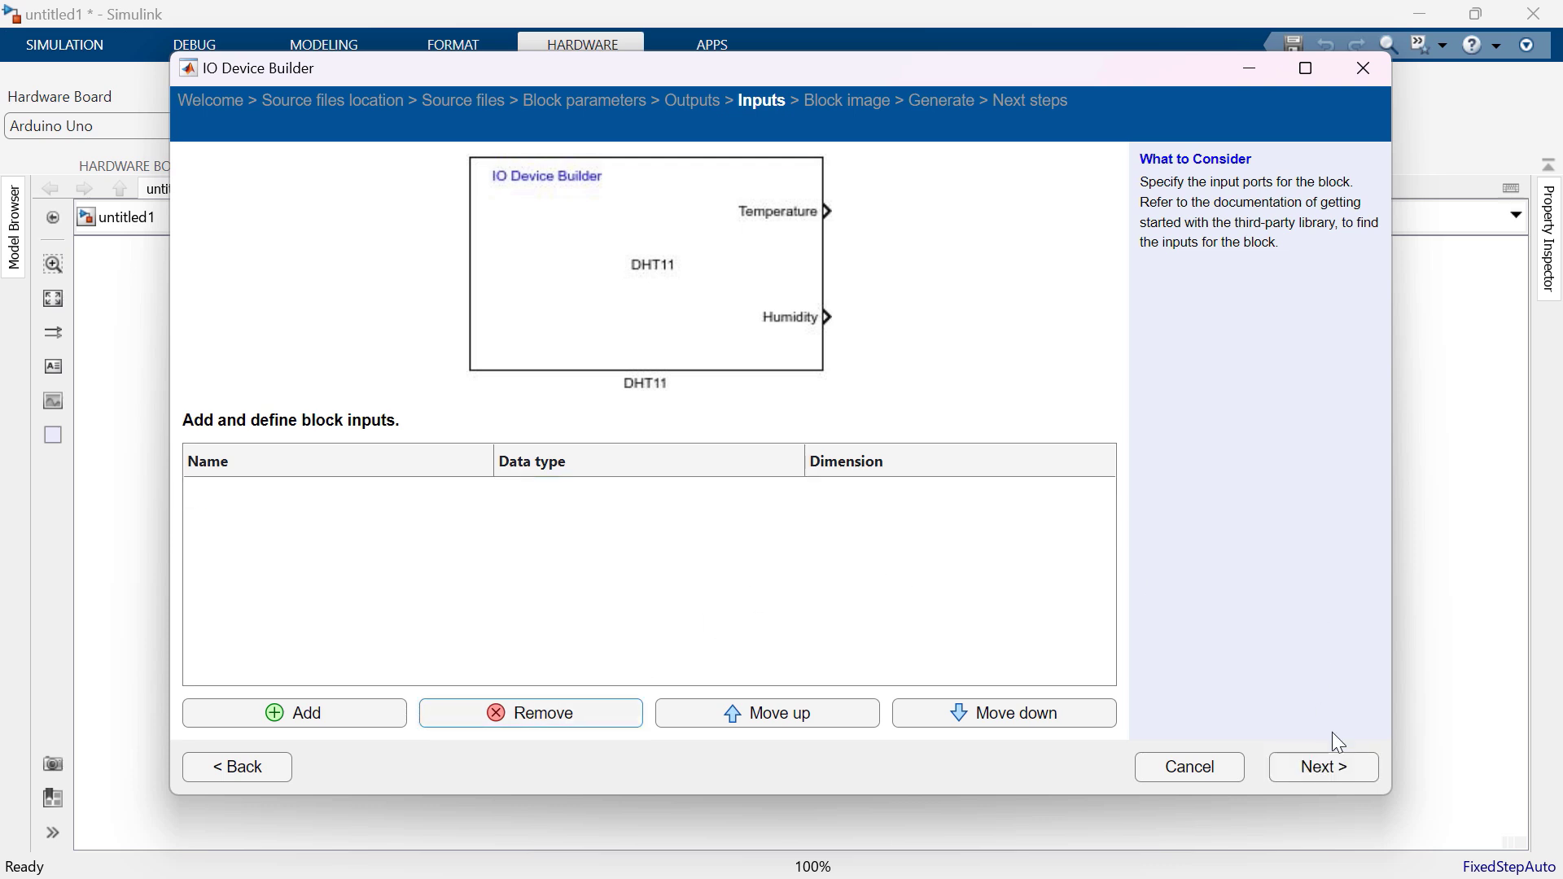
pyautogui.click(1339, 776)
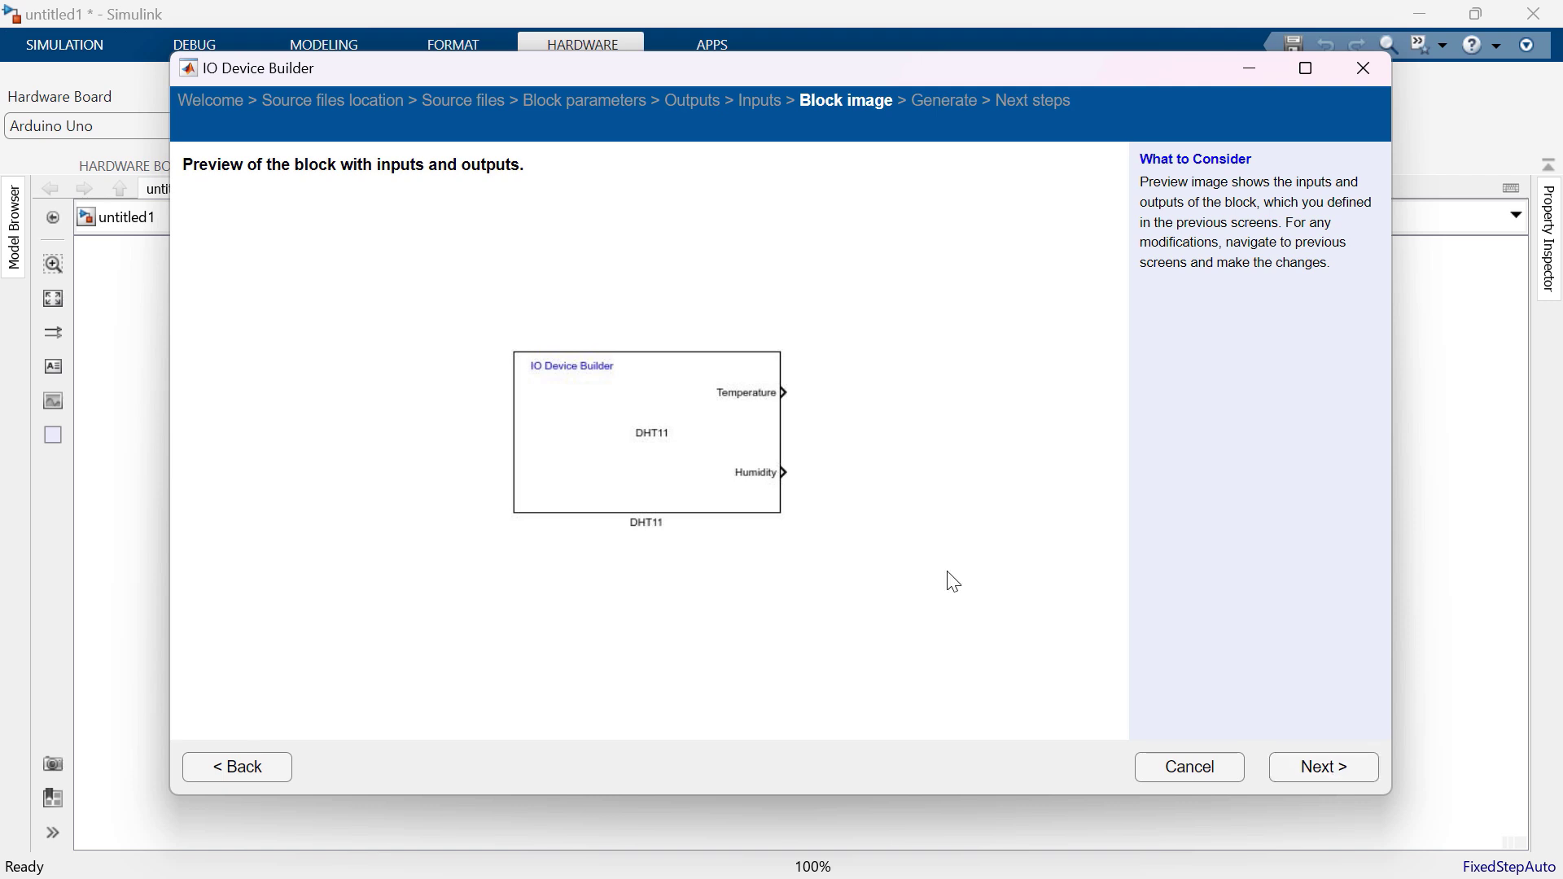
# Step: Generate the DHT11 block's source and model files into C:\Workspace\IO_device and finish the wizard
pyautogui.click(1330, 773)
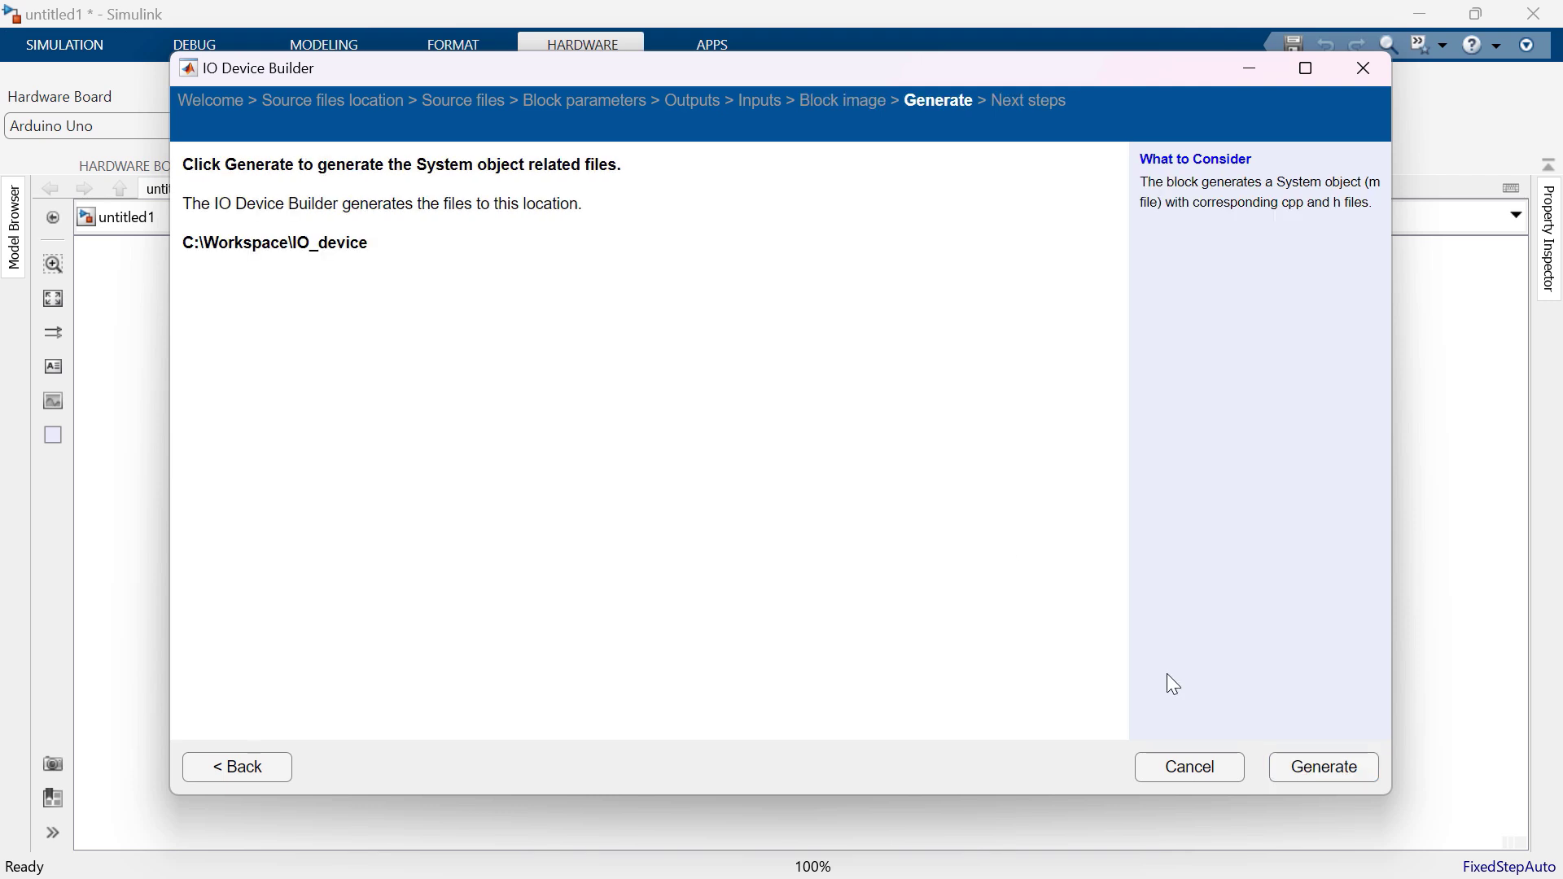
pyautogui.click(1314, 772)
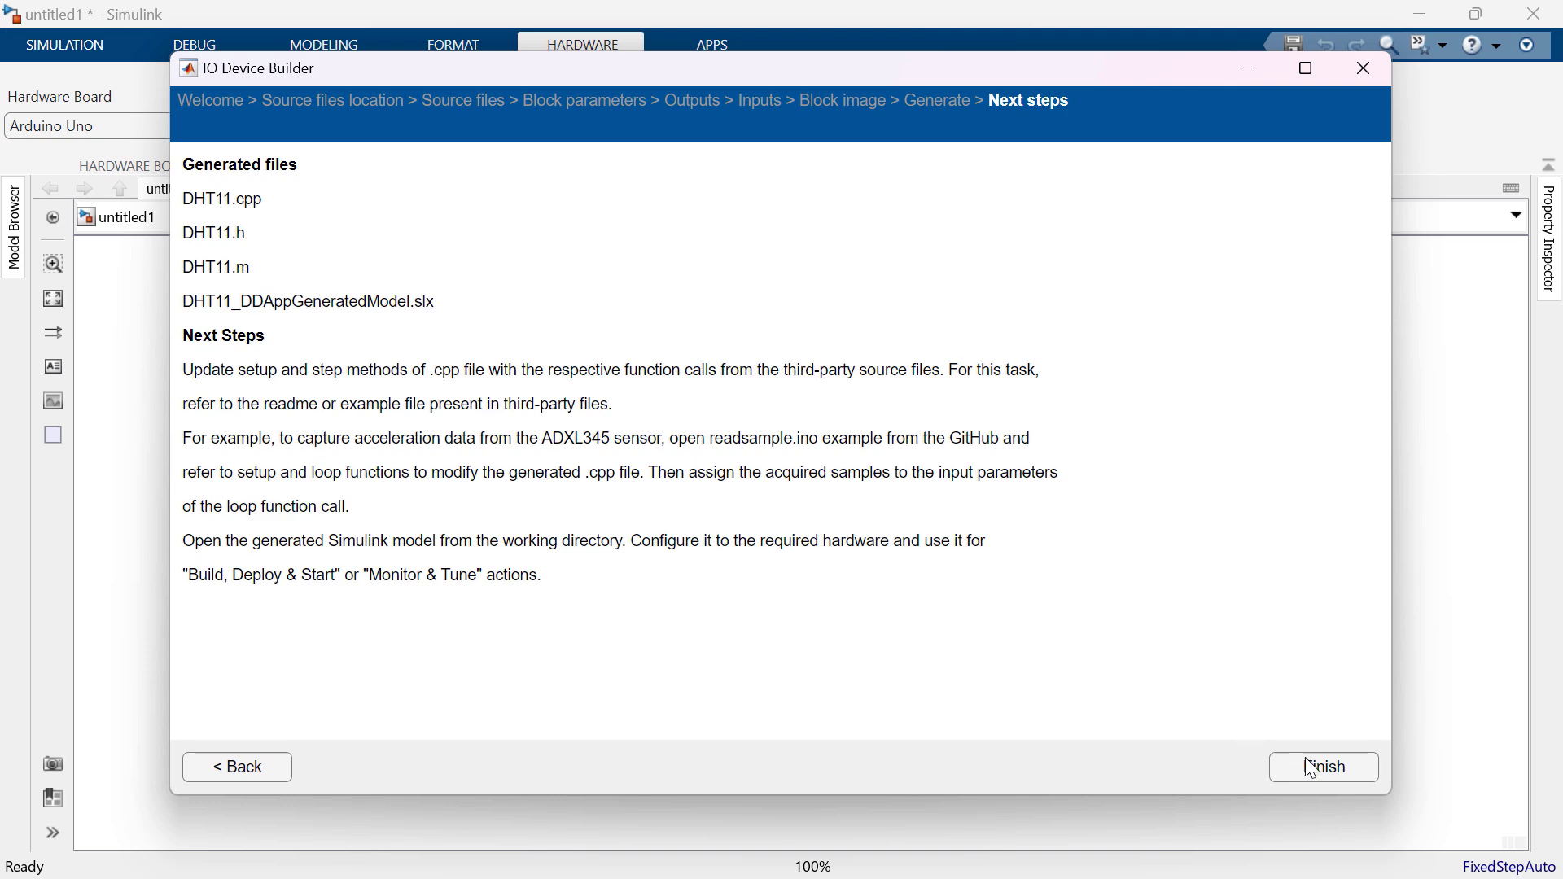
pyautogui.click(1325, 768)
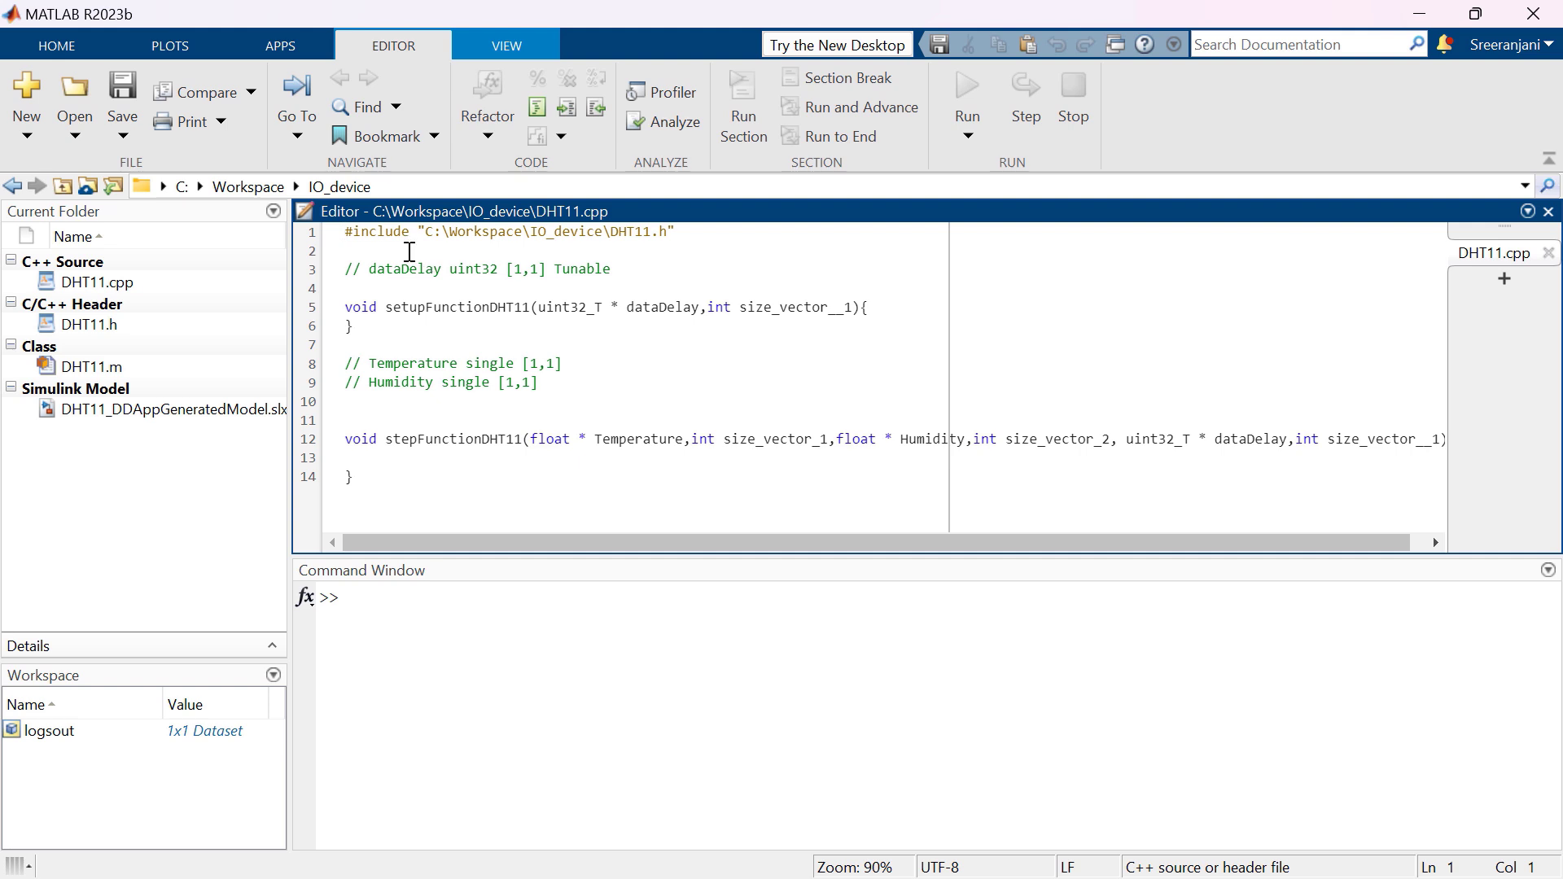
# Step: Start a new line after the existing include in DHT11.cpp for the Arduino and DHT library includes
pyautogui.click(409, 251)
pyautogui.press('Left')
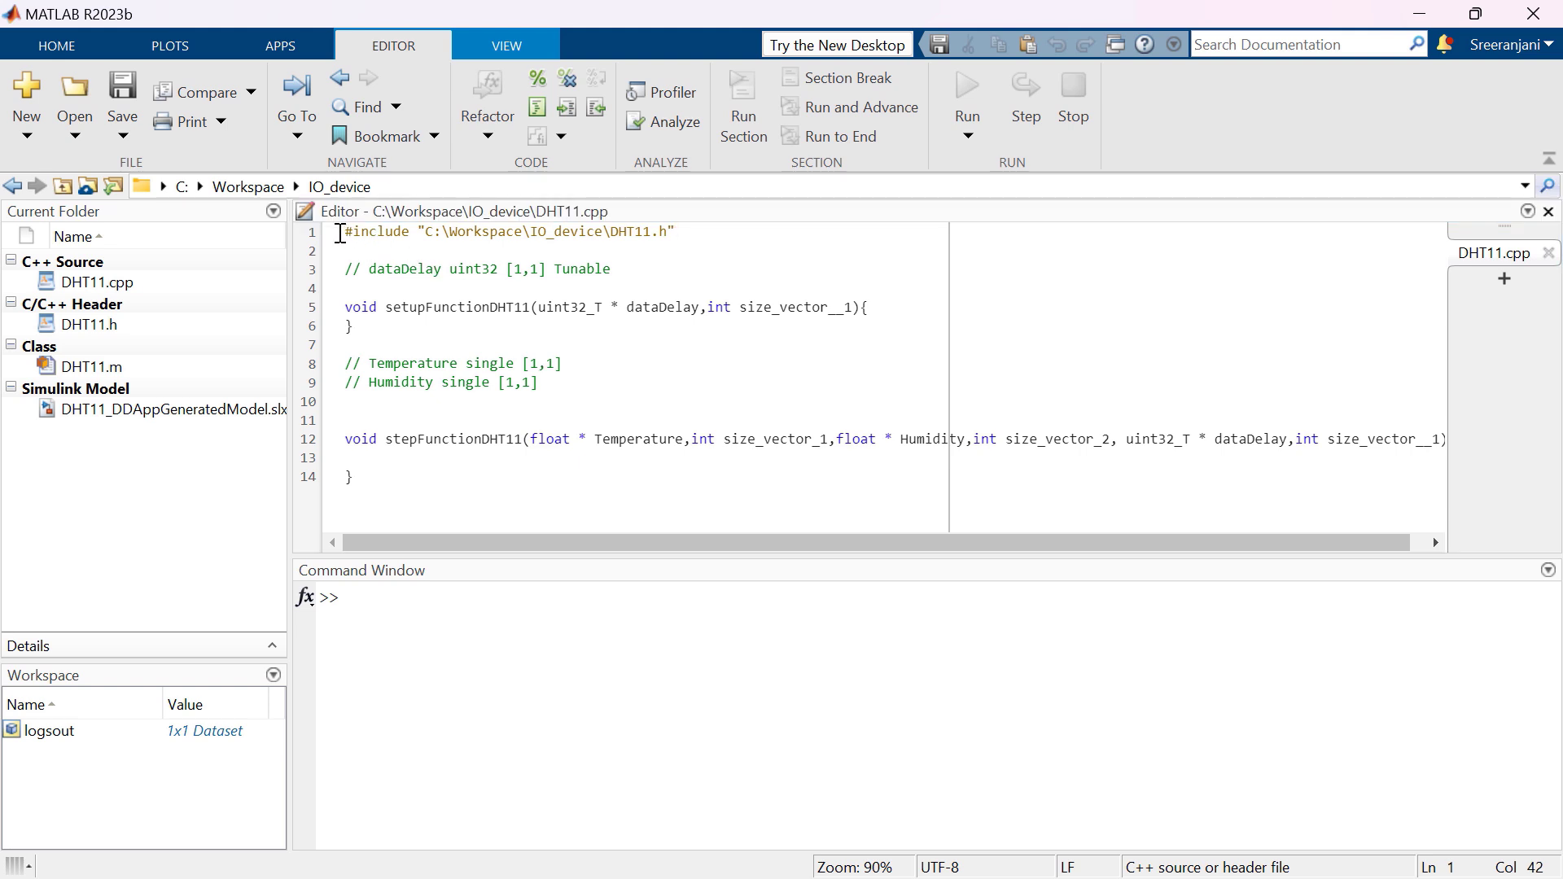
pyautogui.moveTo(342, 234); pyautogui.dragTo(705, 232)
pyautogui.click(701, 240)
pyautogui.press('Return')
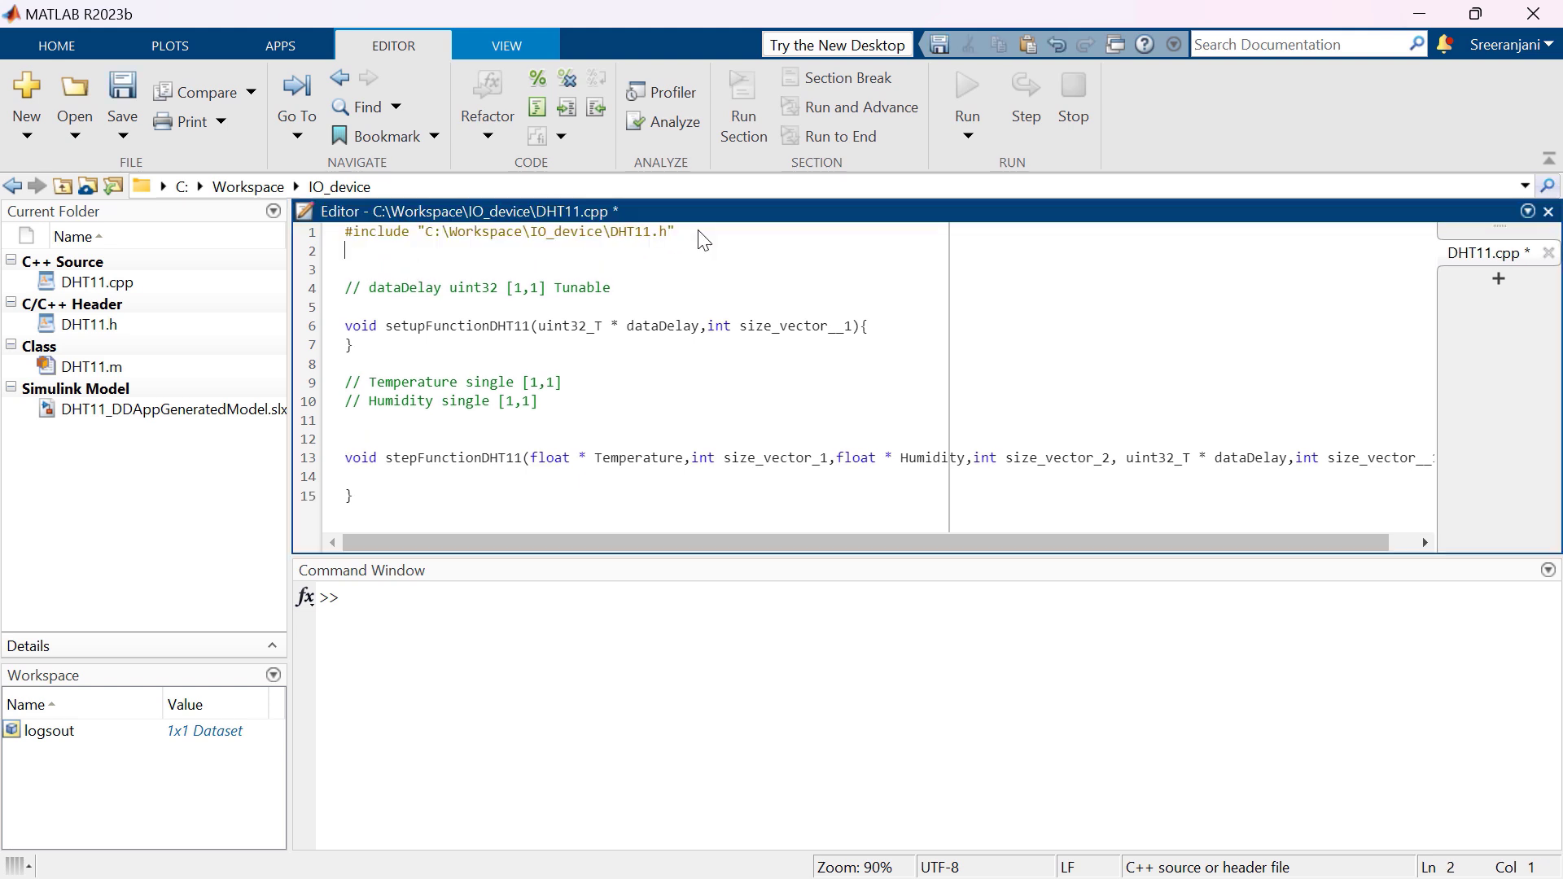
pyautogui.write('#')
pyautogui.write('include "arduino')
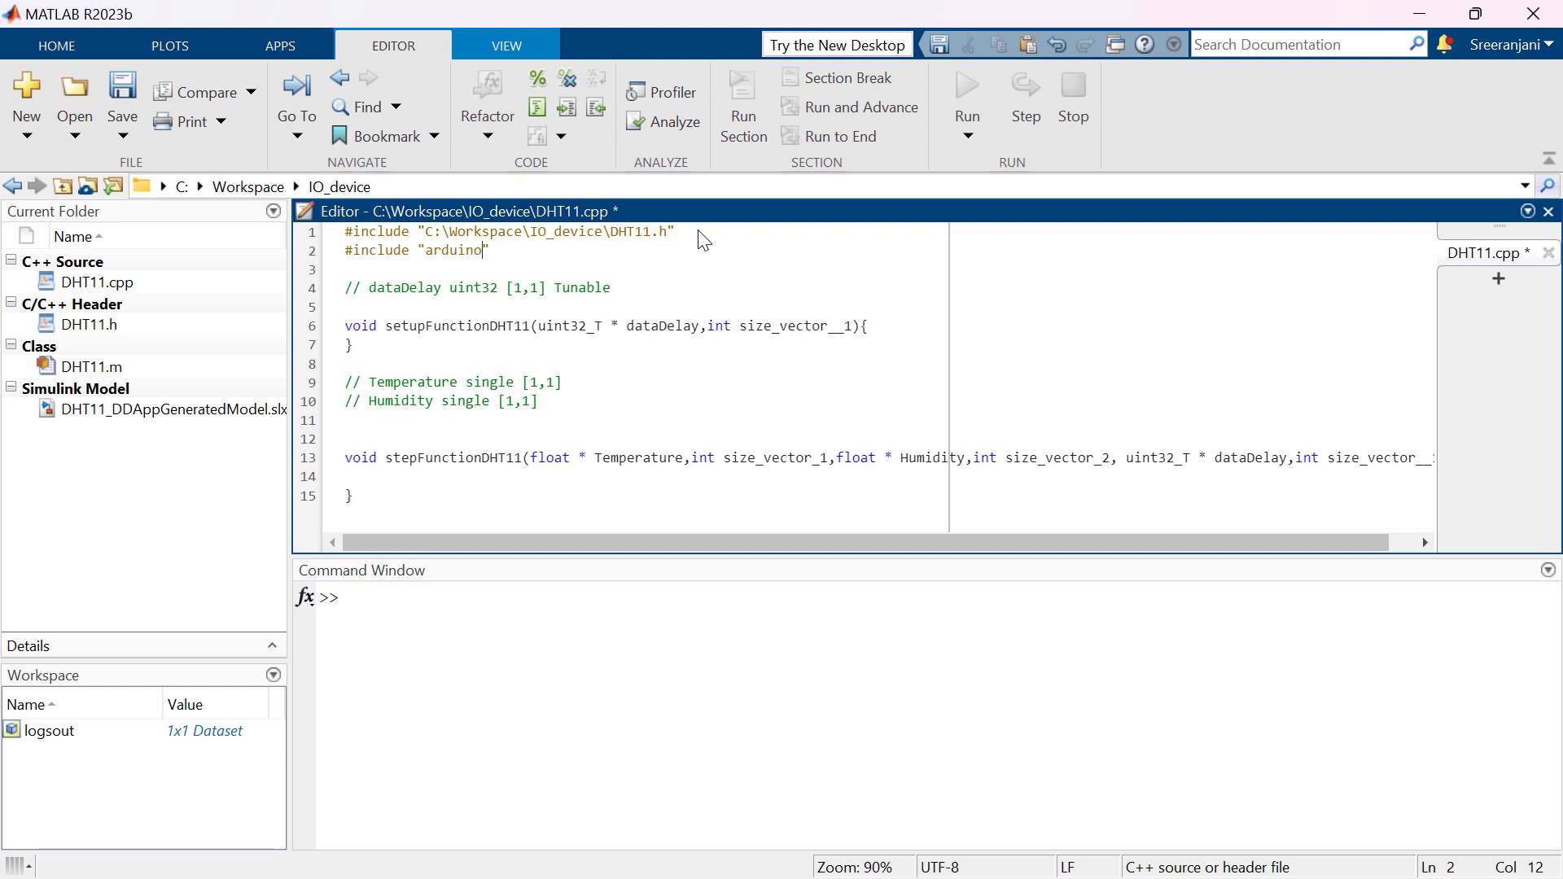
pyautogui.write('.h" #include "Adafruit_Sensor.h" #include "DHT.h" #include "DHT_U.h"')
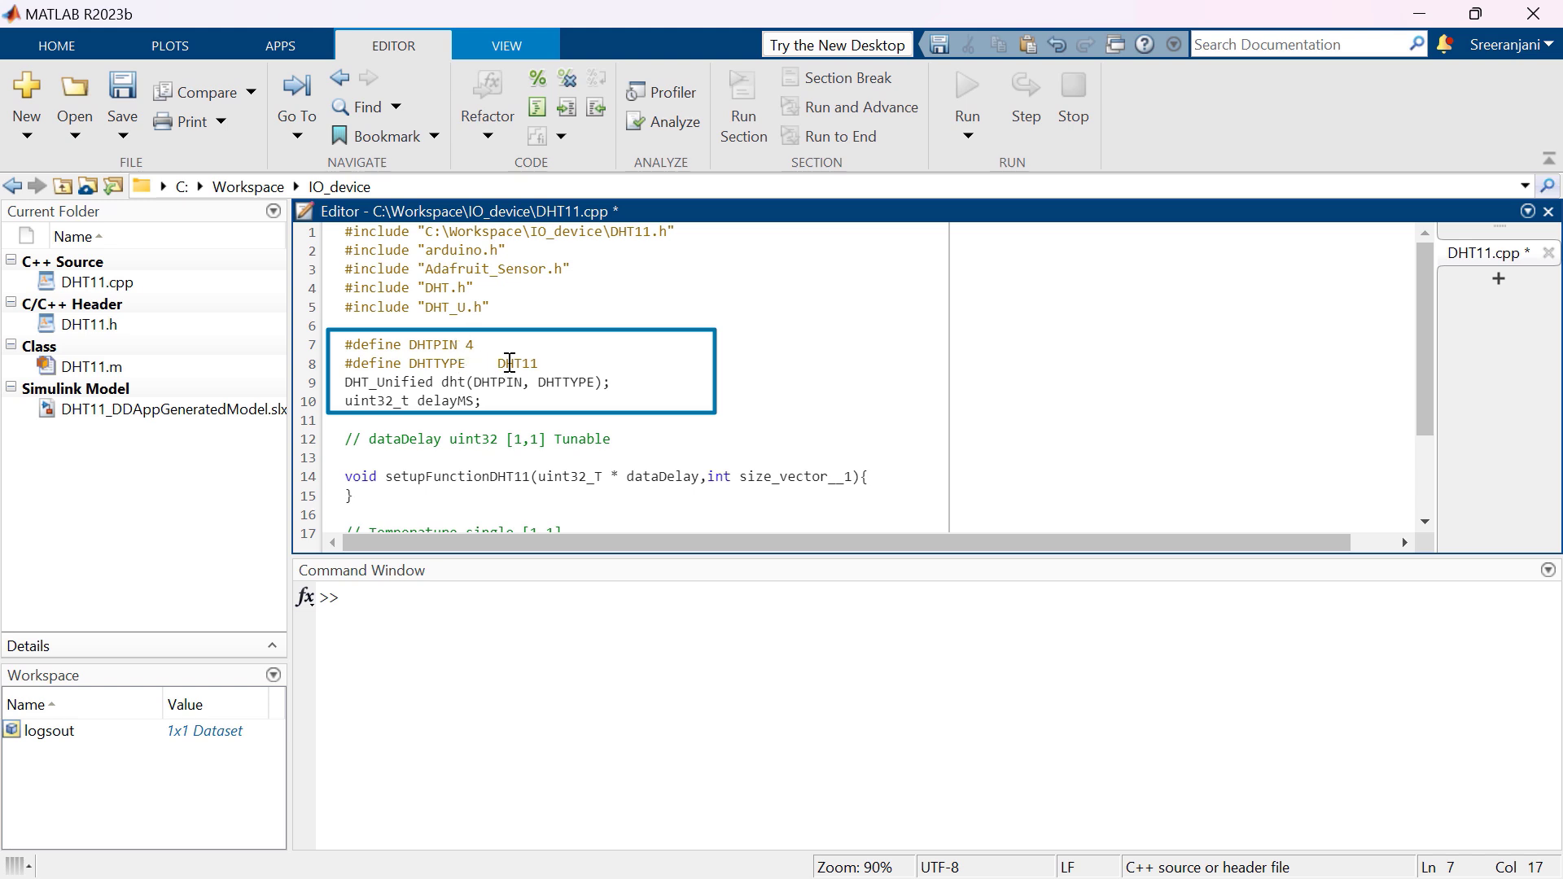
pyautogui.scroll(-1, 427, 366)
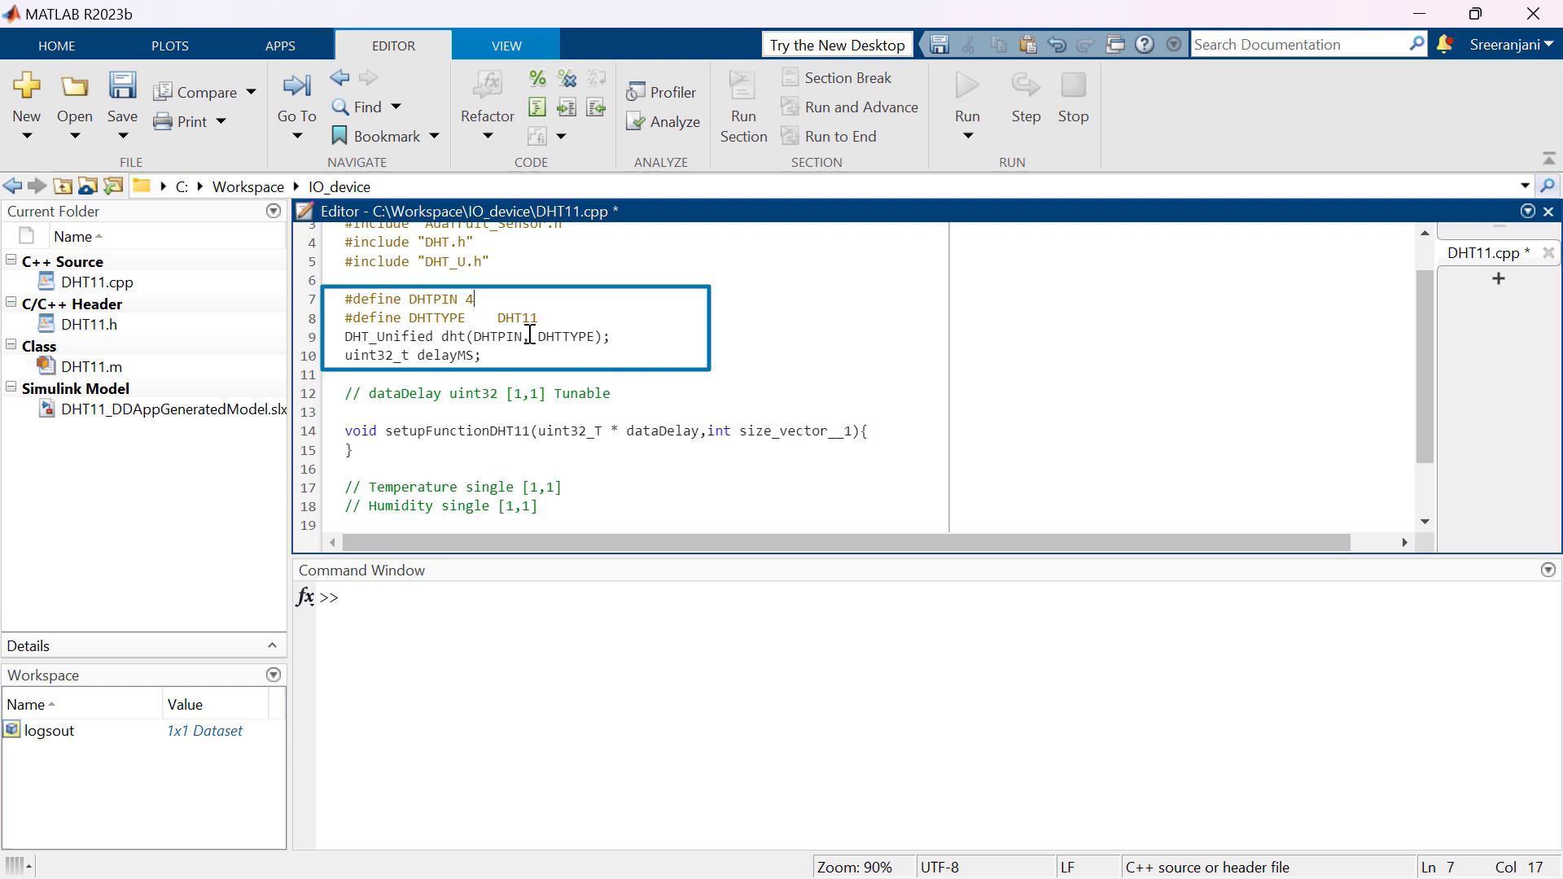
pyautogui.scroll(-1, 574, 422)
pyautogui.scroll(-1, 576, 423)
pyautogui.write('delayMS = *dataDelay;')
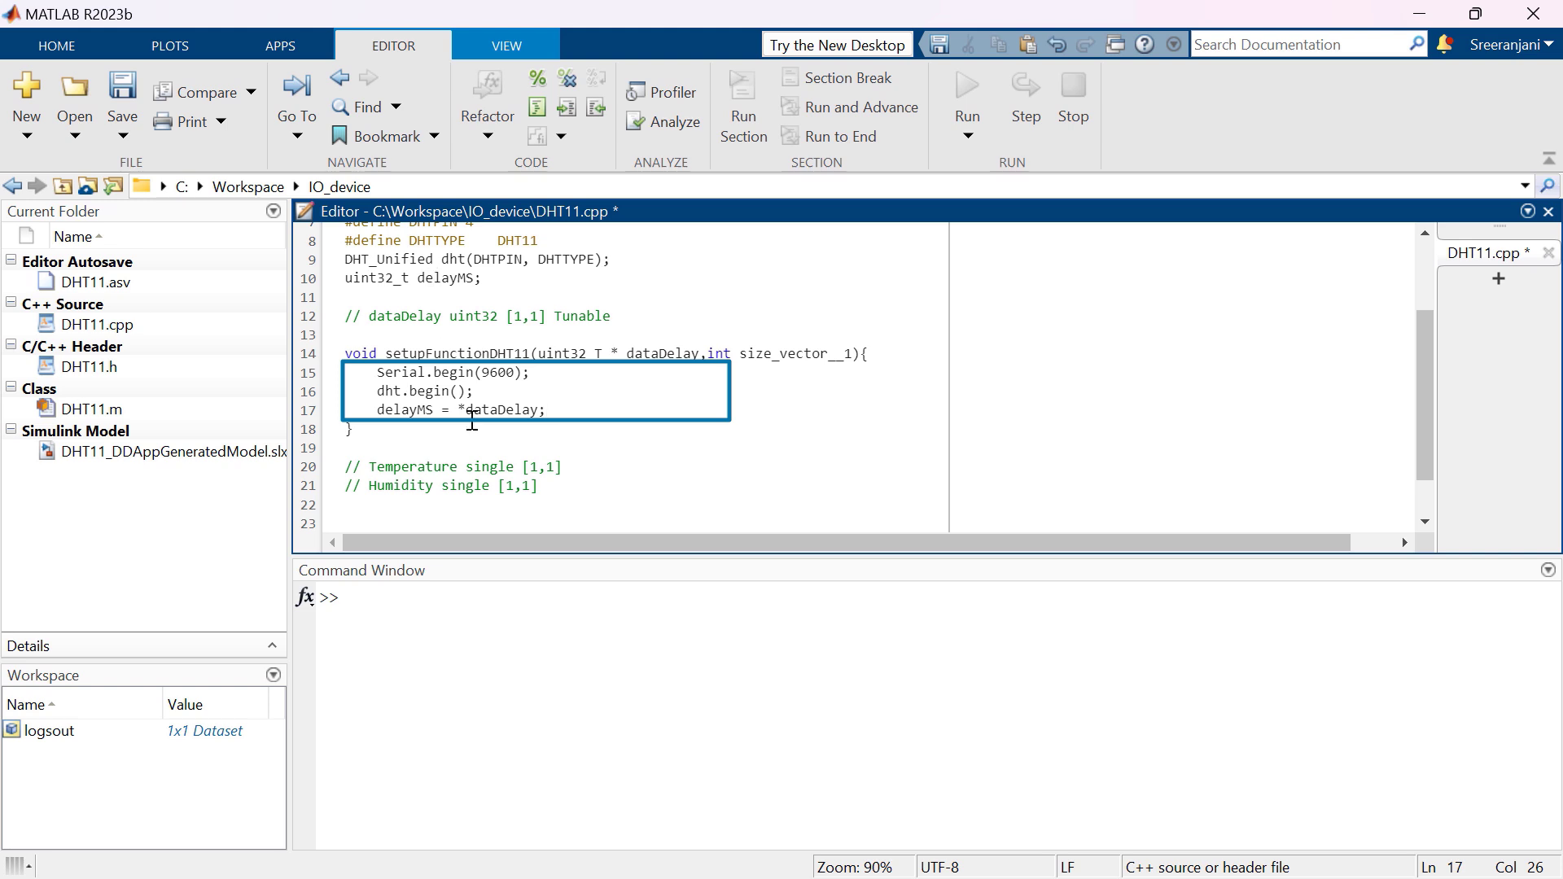
pyautogui.scroll(-1, 569, 438)
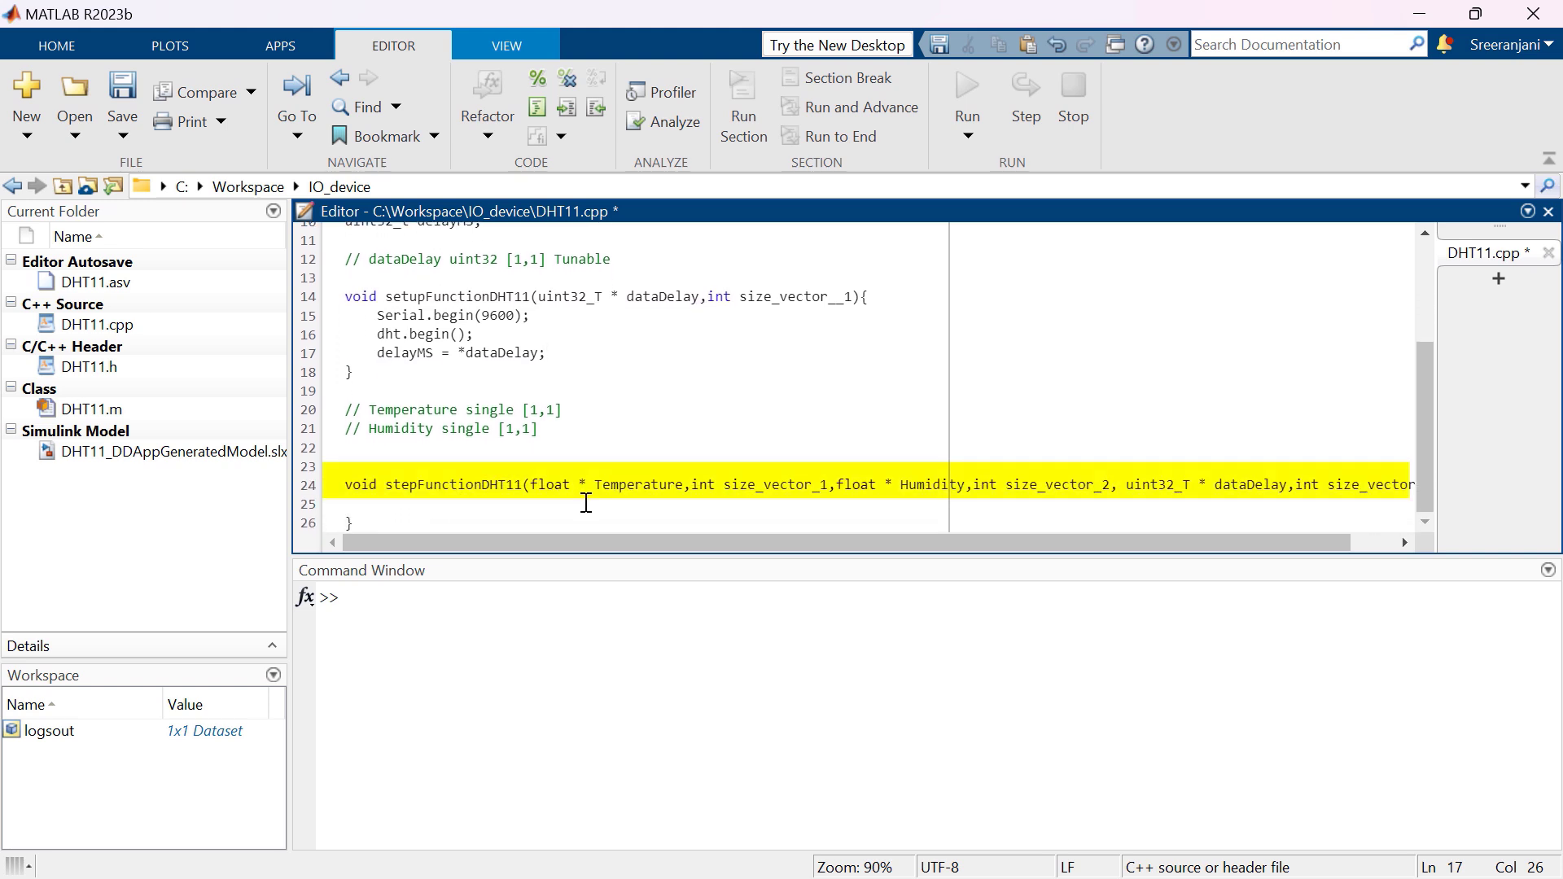
# Step: Paste the temperature and humidity event-reading code into stepFunctionDHT11
pyautogui.press('Down')
pyautogui.press('Down')
pyautogui.press('Down')
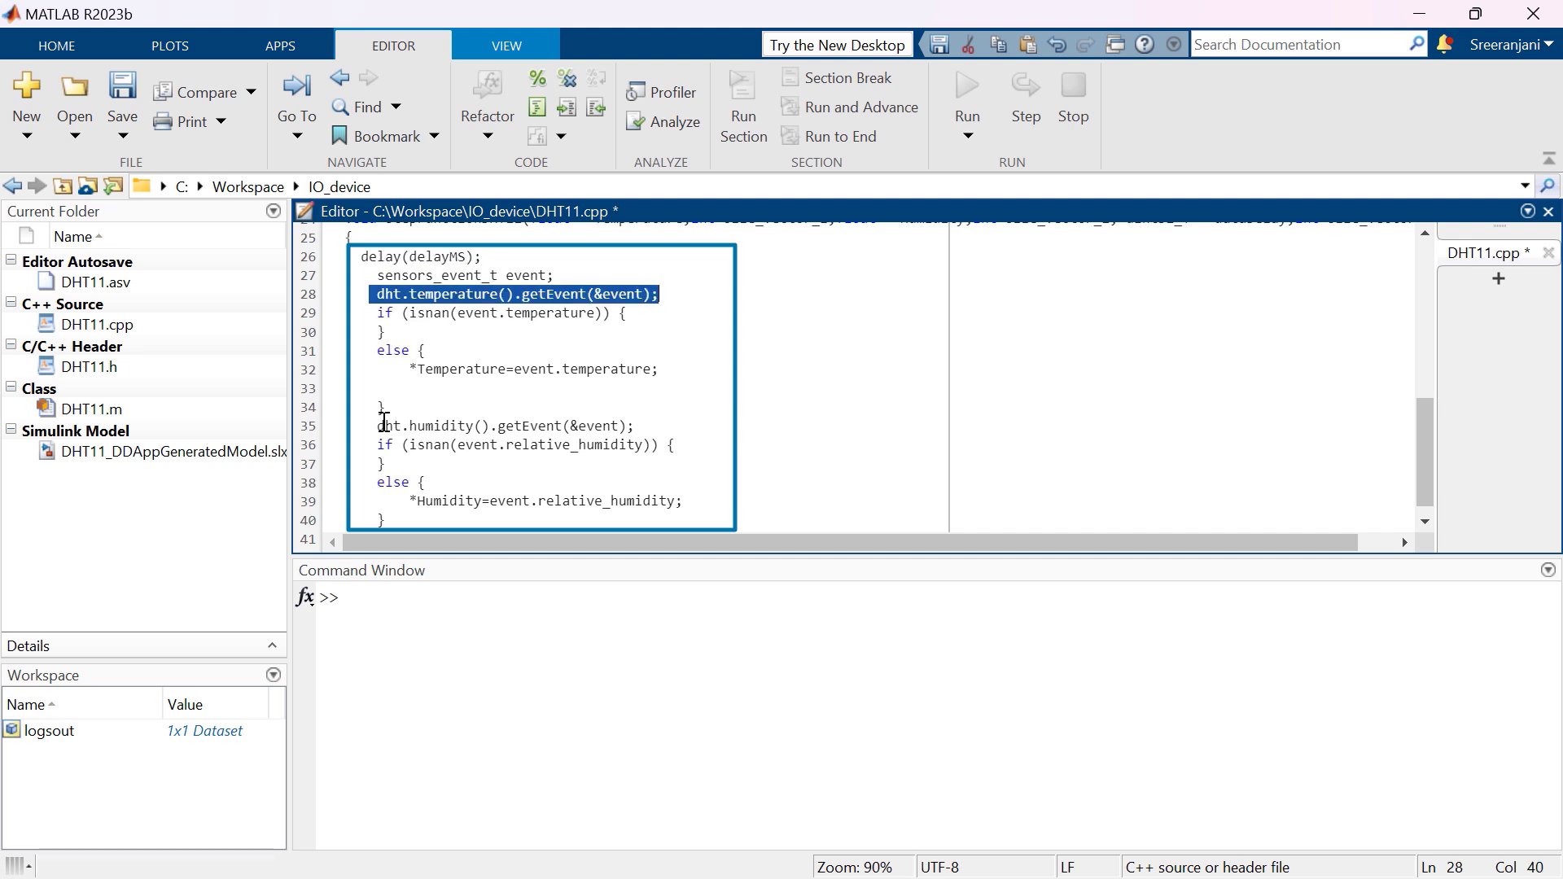
pyautogui.moveTo(384, 425); pyautogui.dragTo(671, 436)
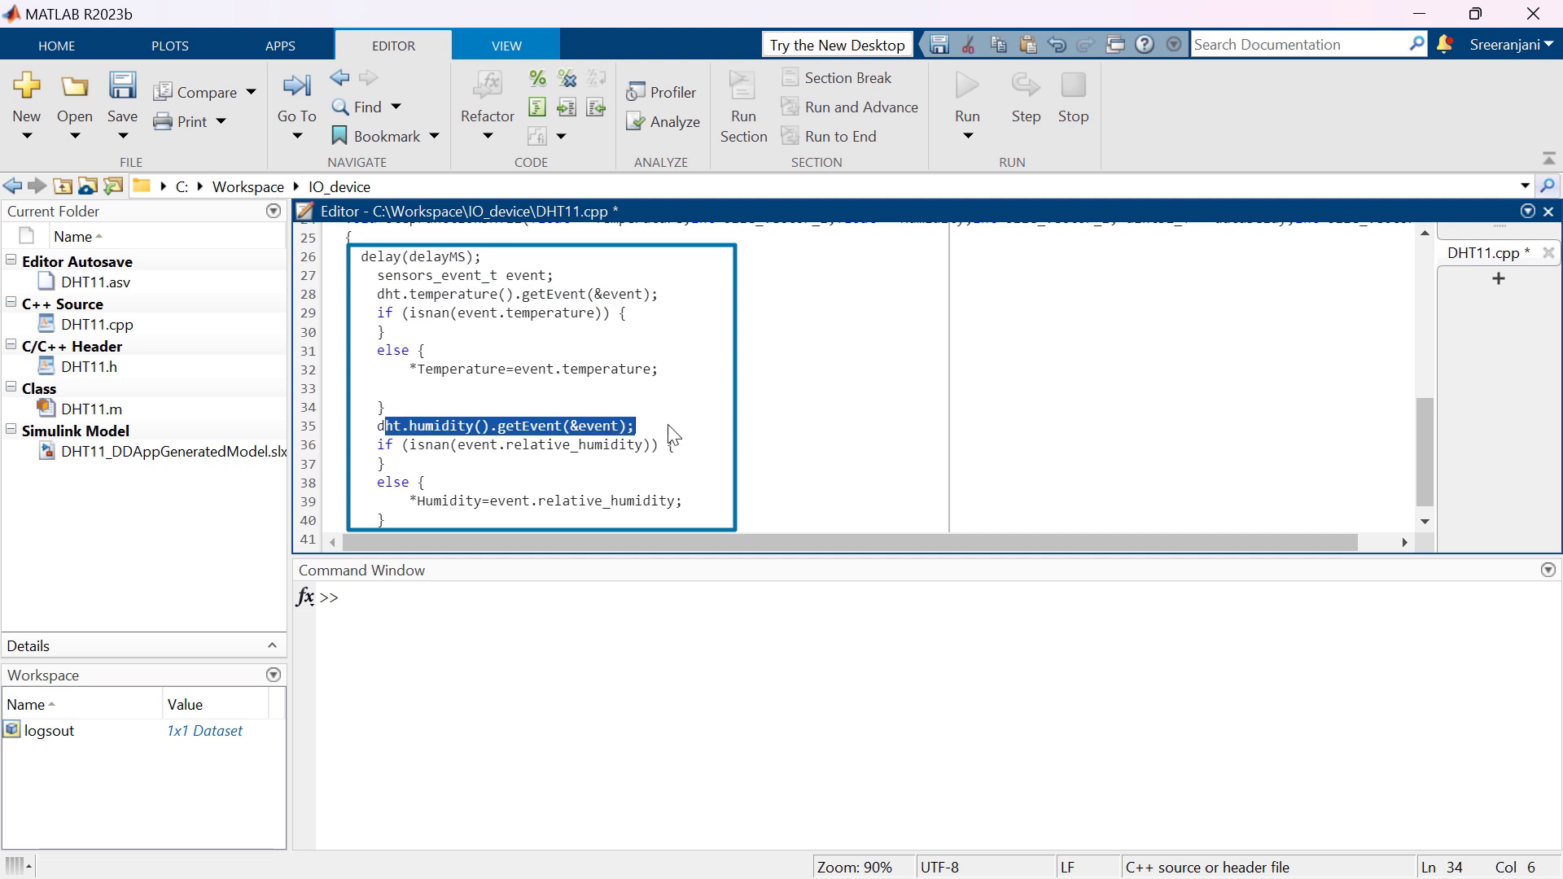
pyautogui.click(645, 435)
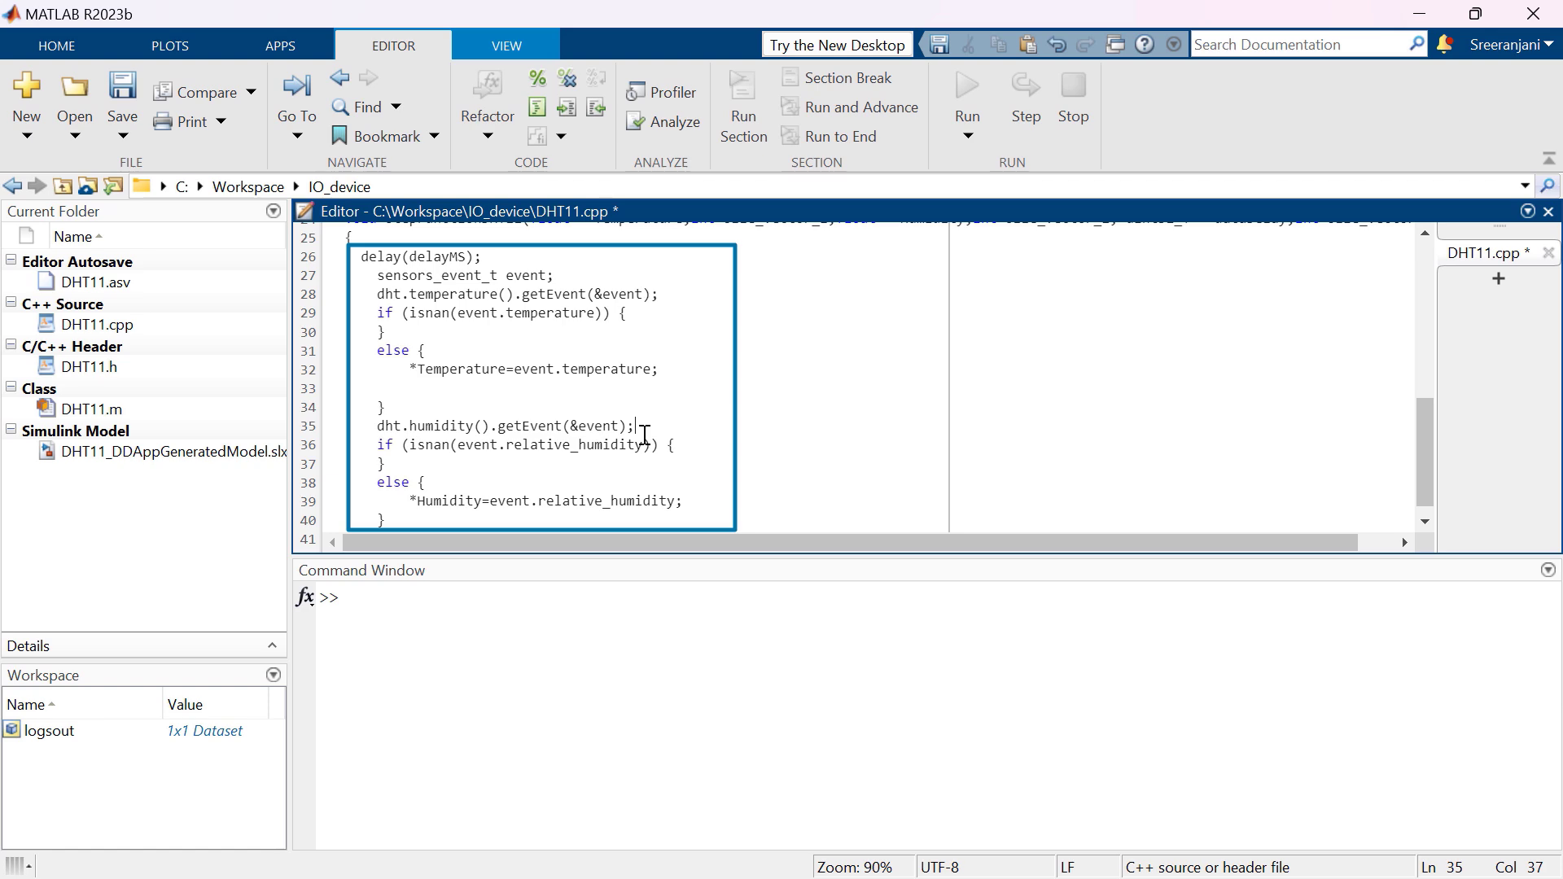
pyautogui.scroll(-1, 818, 622)
pyautogui.scroll(-2, 817, 621)
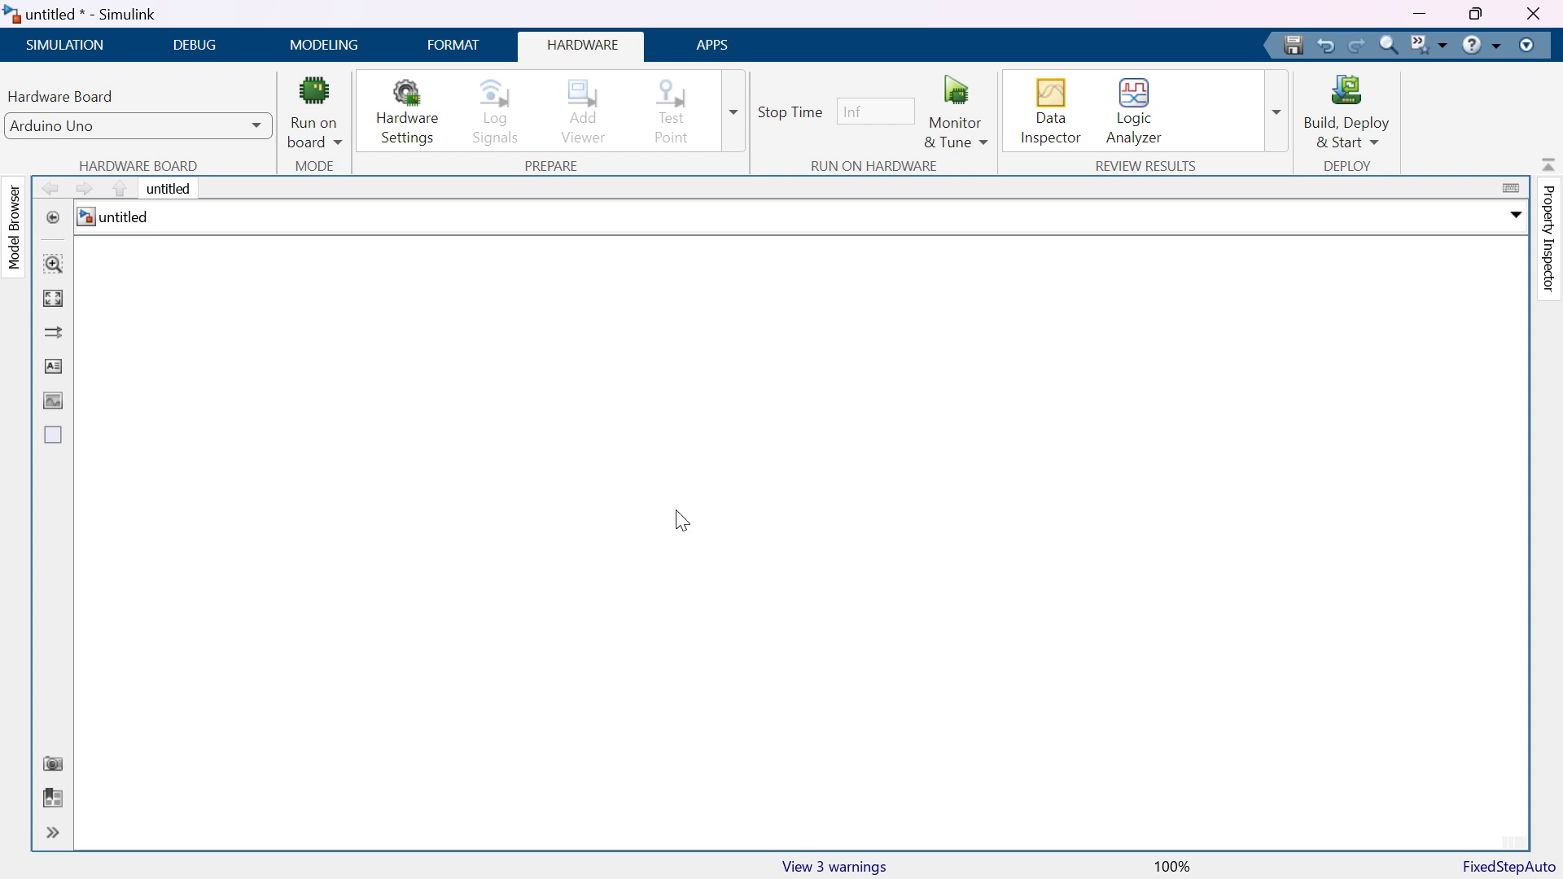
# Step: Add a MATLAB System block to the model and set its System object to DHT11
pyautogui.doubleClick(431, 442)
pyautogui.write('m')
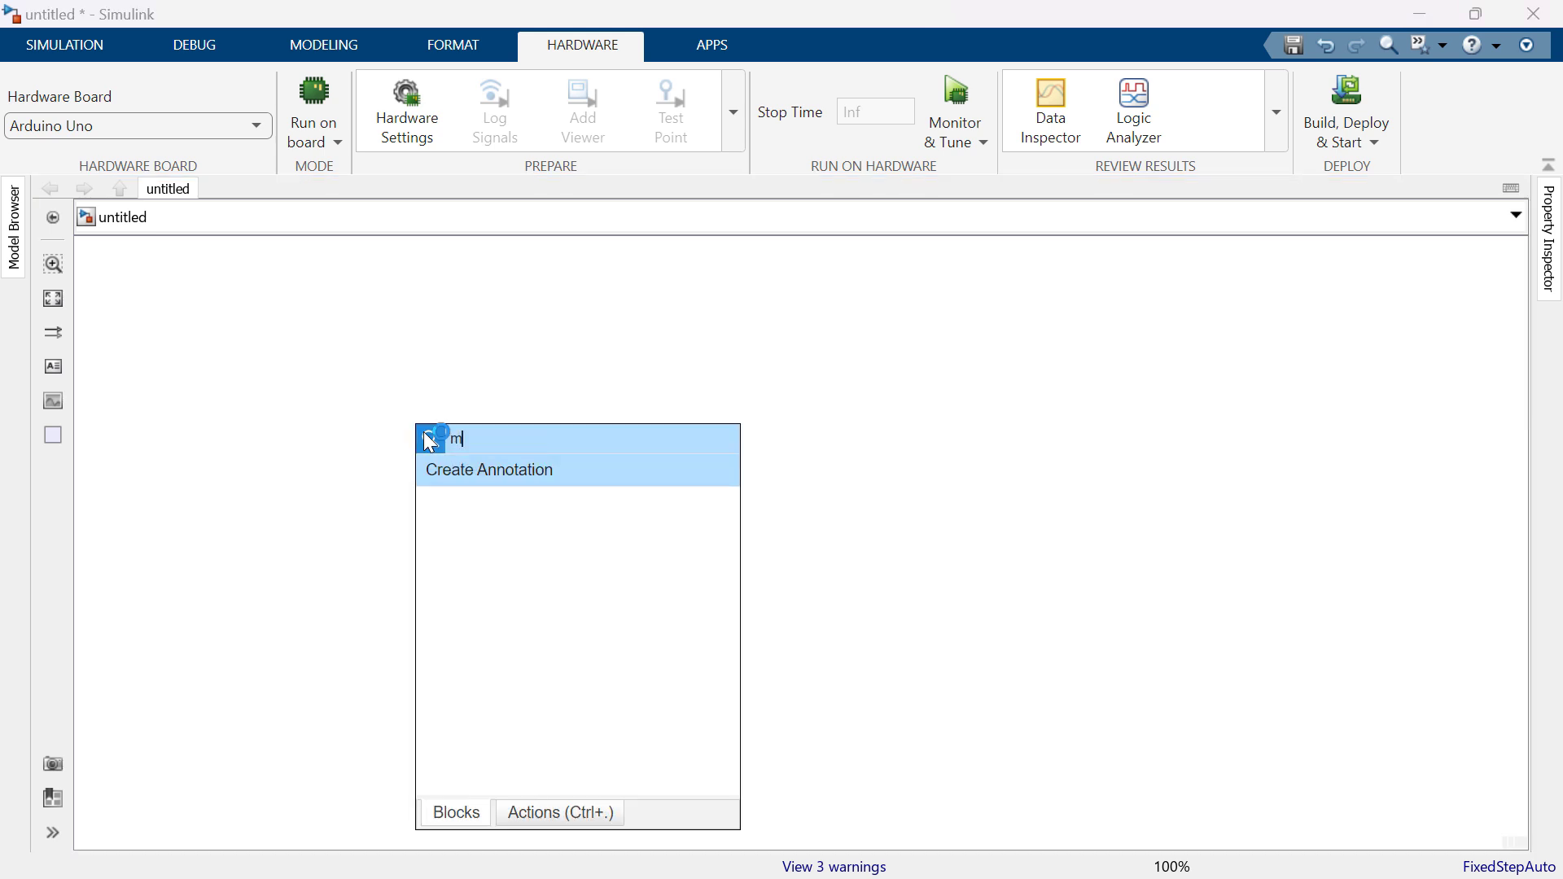
pyautogui.write('atla')
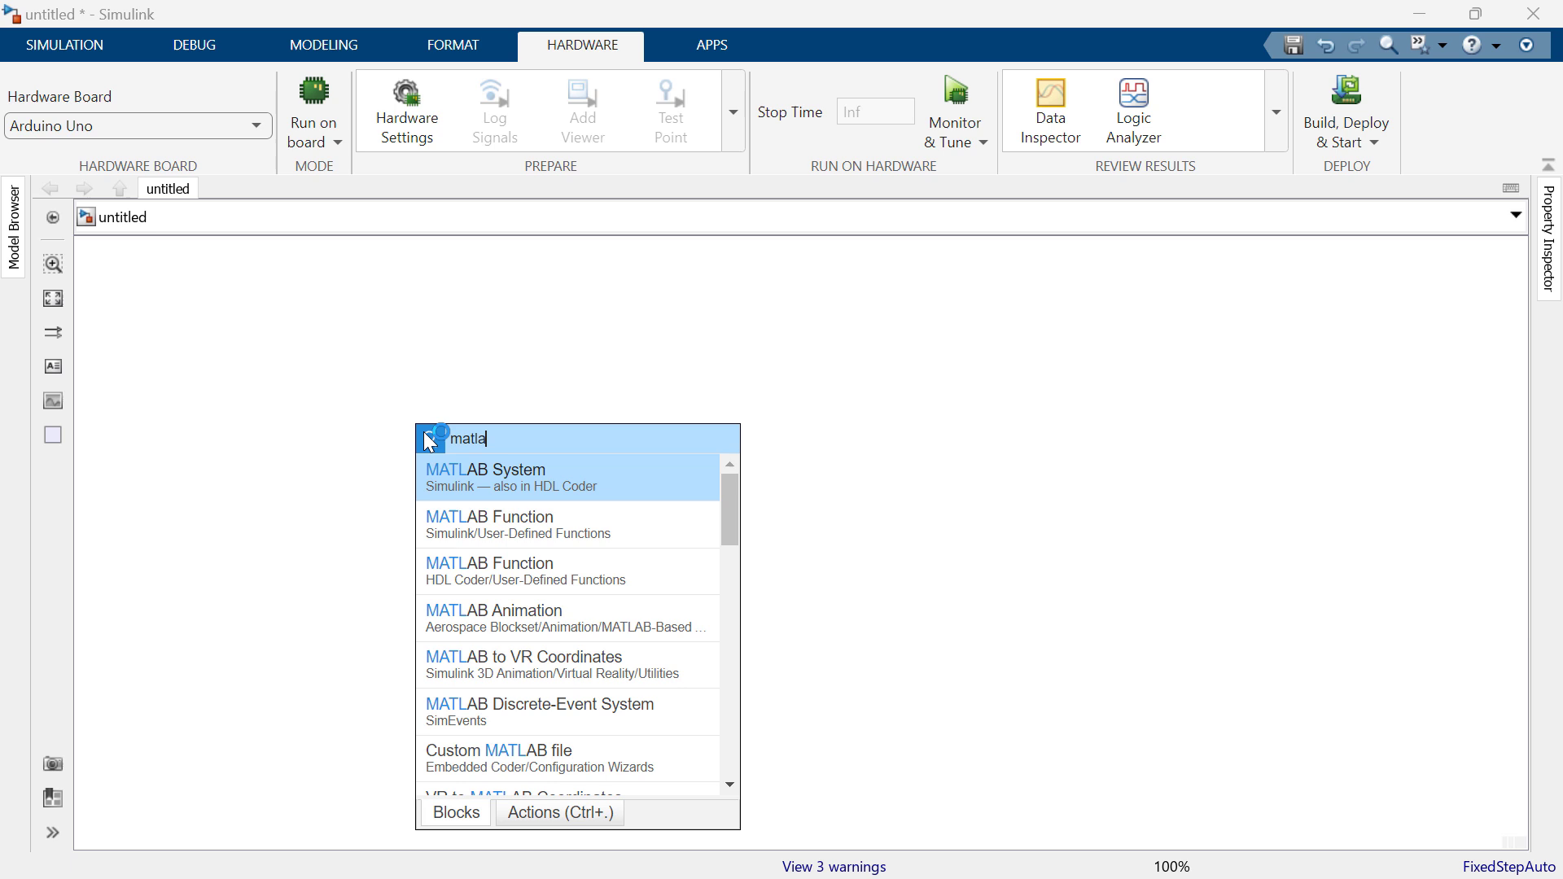
pyautogui.press('Return')
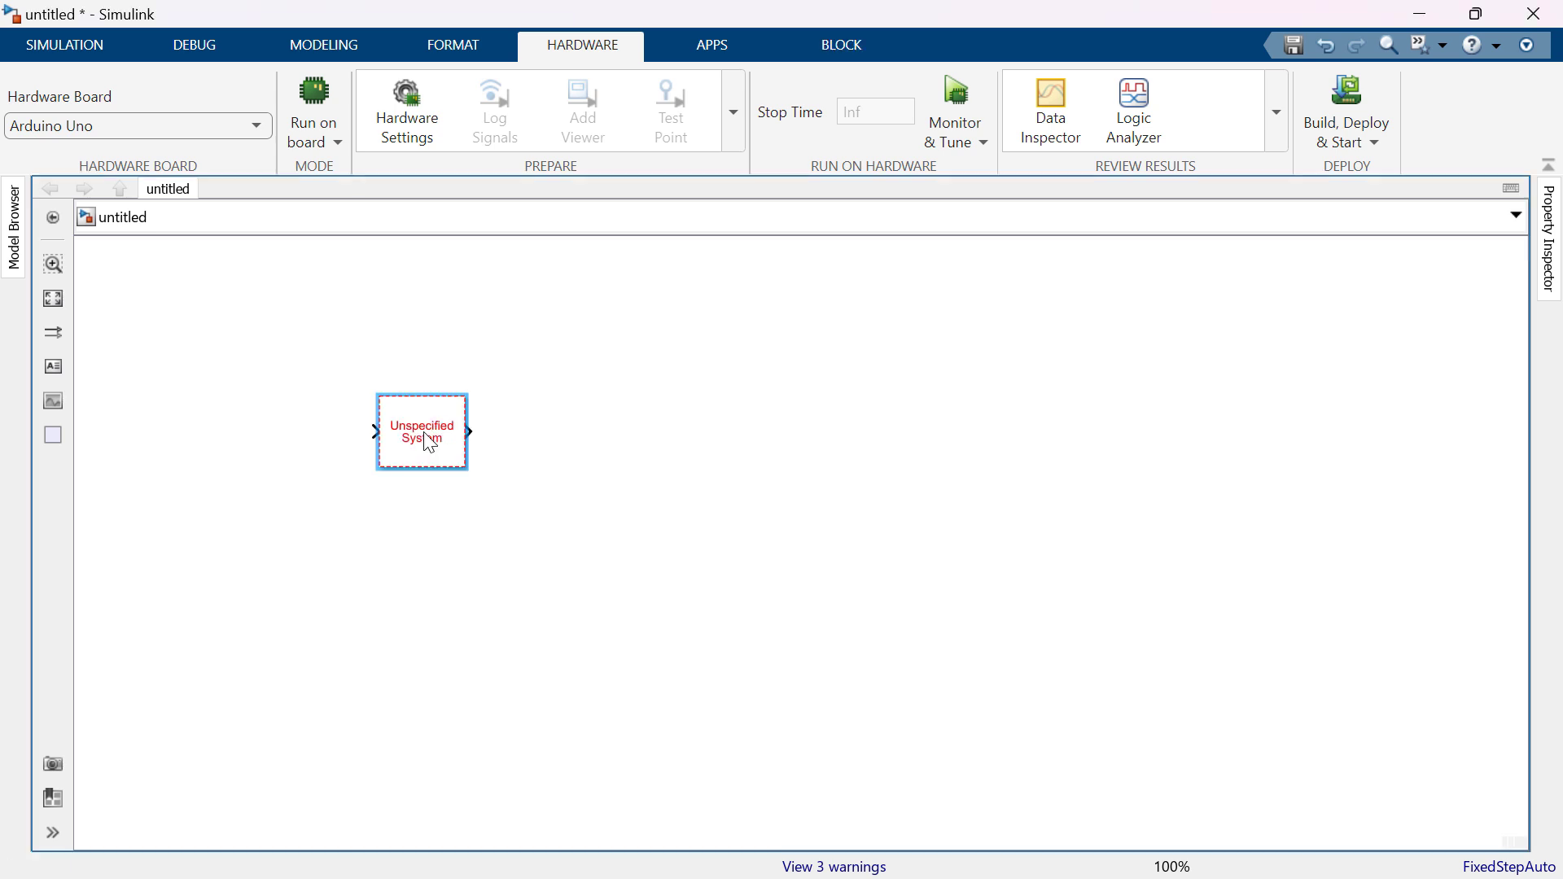
pyautogui.doubleClick(428, 443)
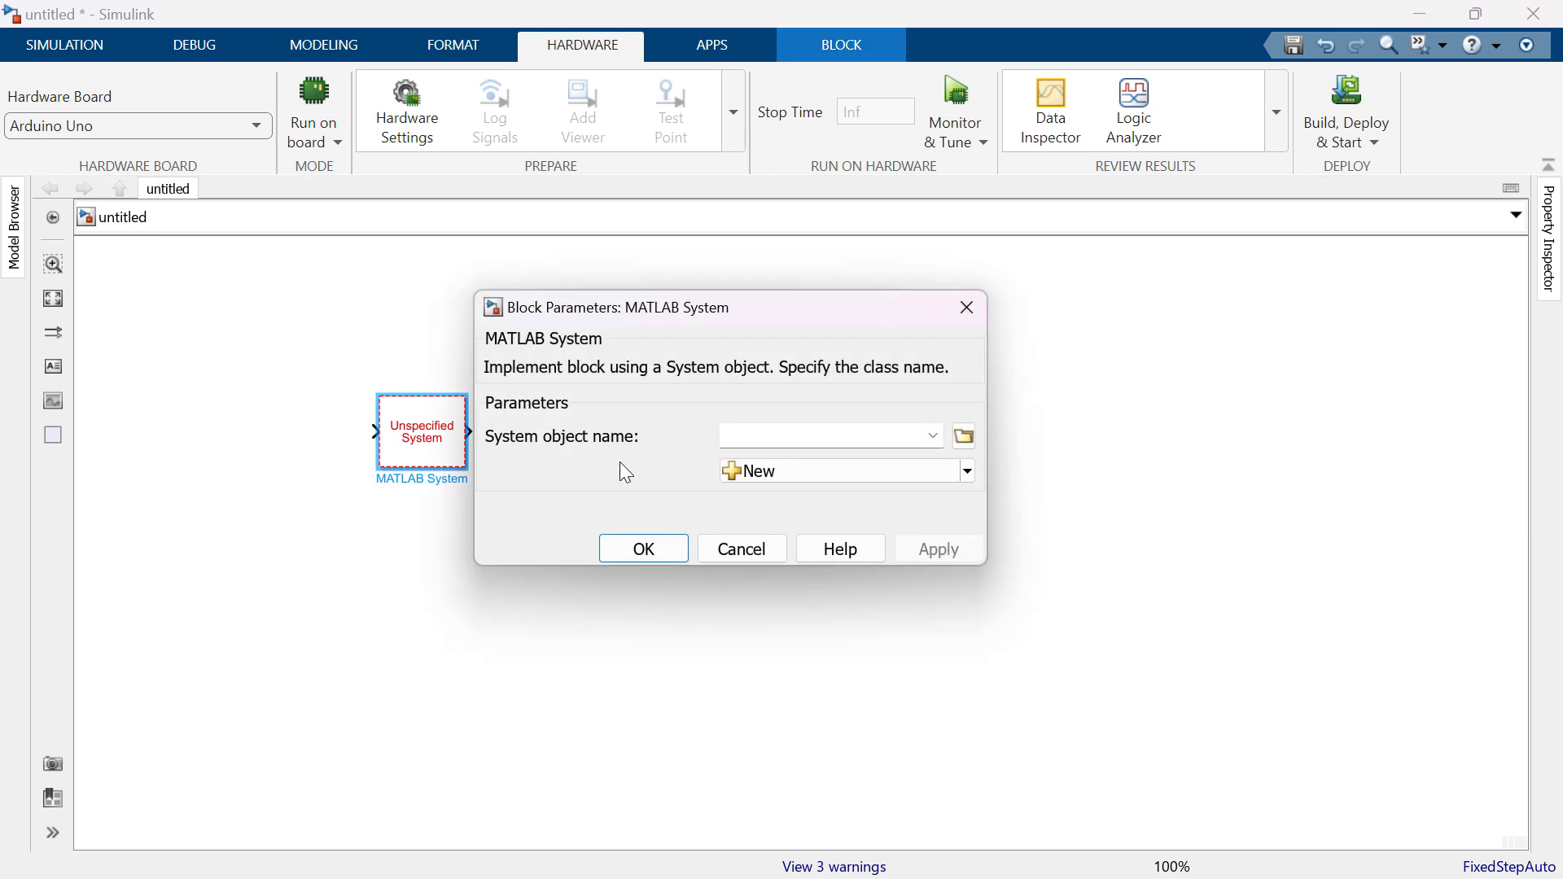
pyautogui.click(940, 436)
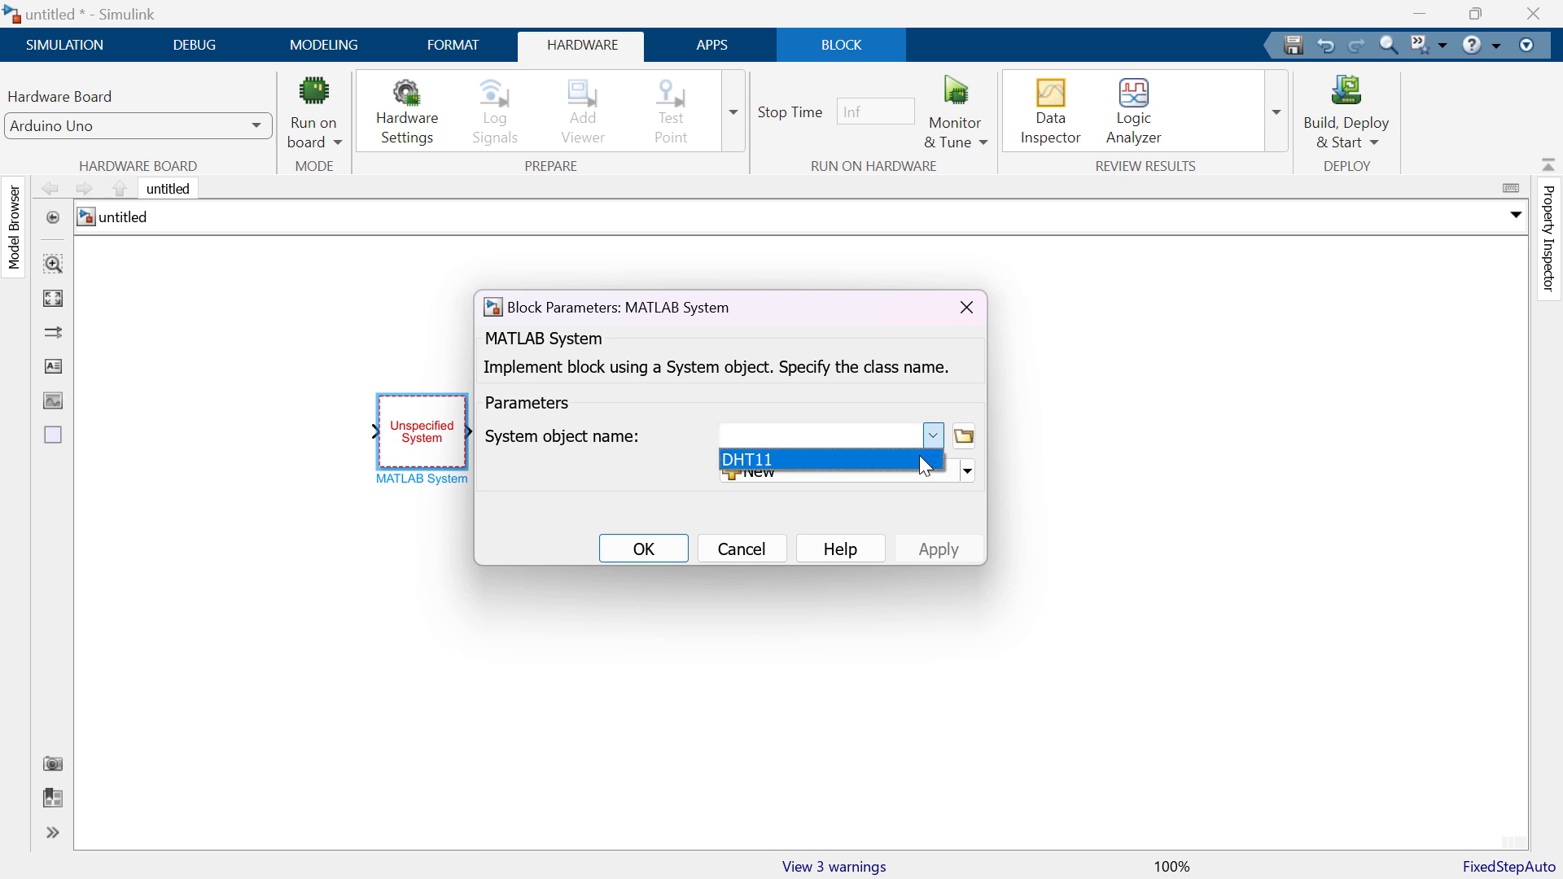
pyautogui.click(927, 461)
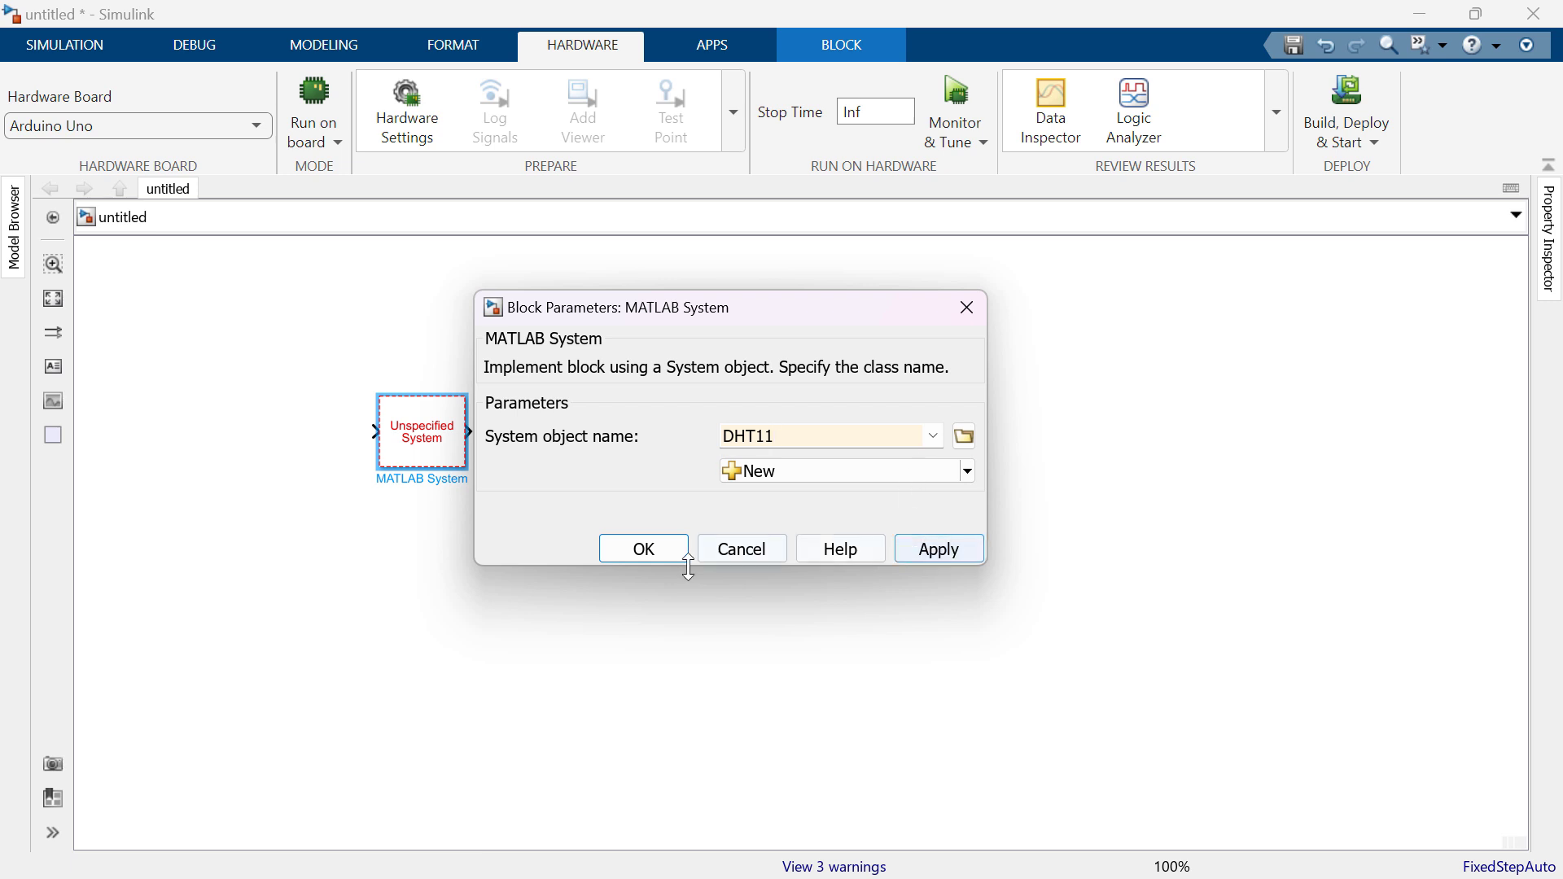
pyautogui.click(626, 557)
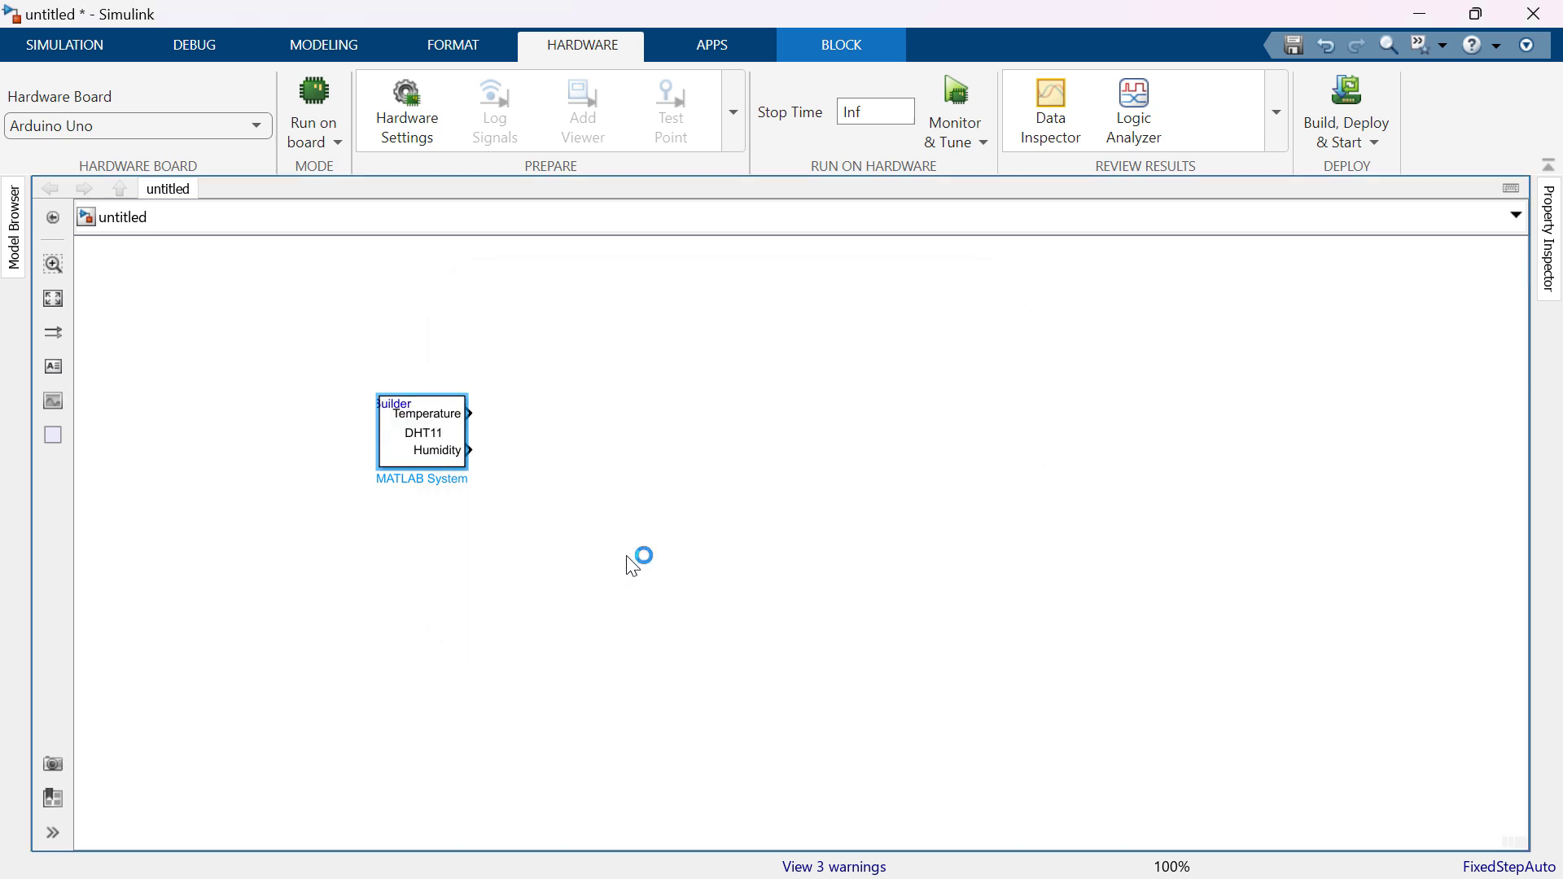
# Step: Enlarge and reposition the DHT11 block, then return to the MATLAB desktop
pyautogui.moveTo(464, 466); pyautogui.dragTo(638, 537)
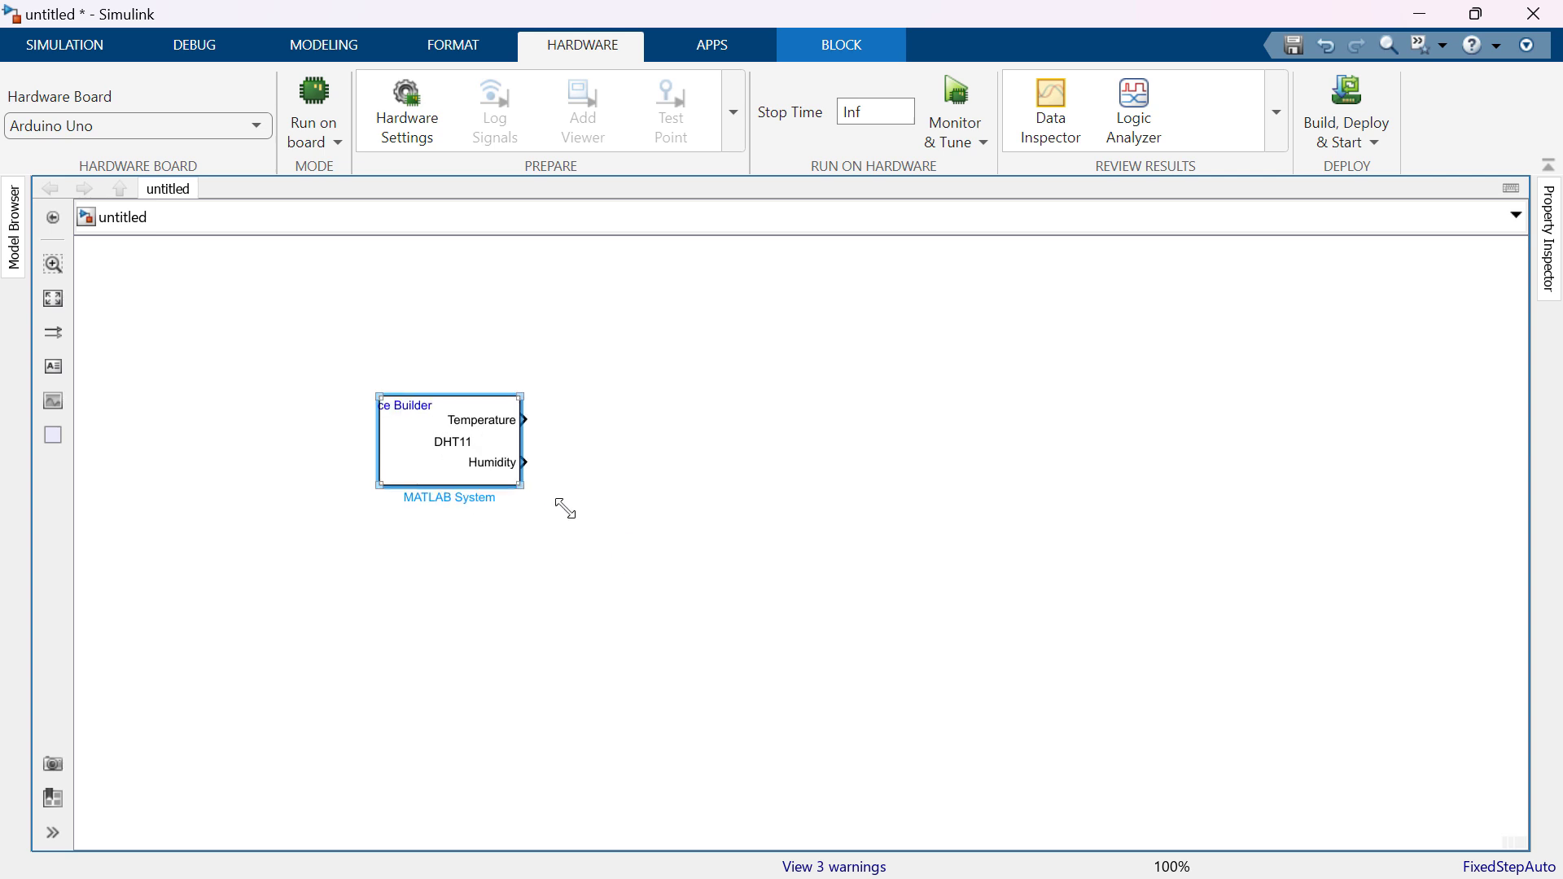
pyautogui.moveTo(516, 504); pyautogui.dragTo(366, 441)
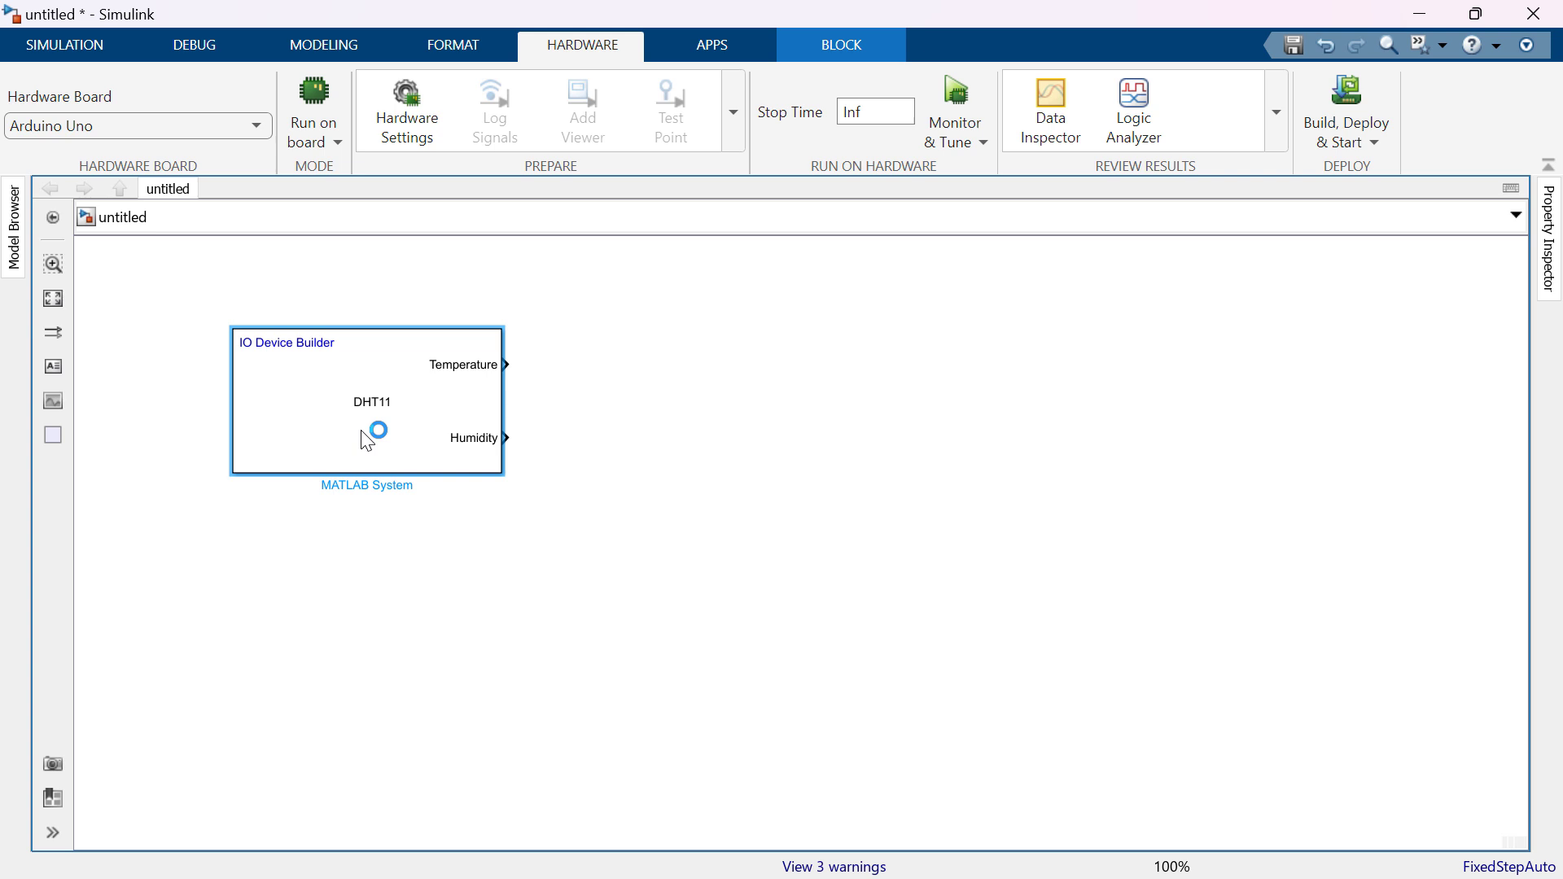
pyautogui.click(618, 388)
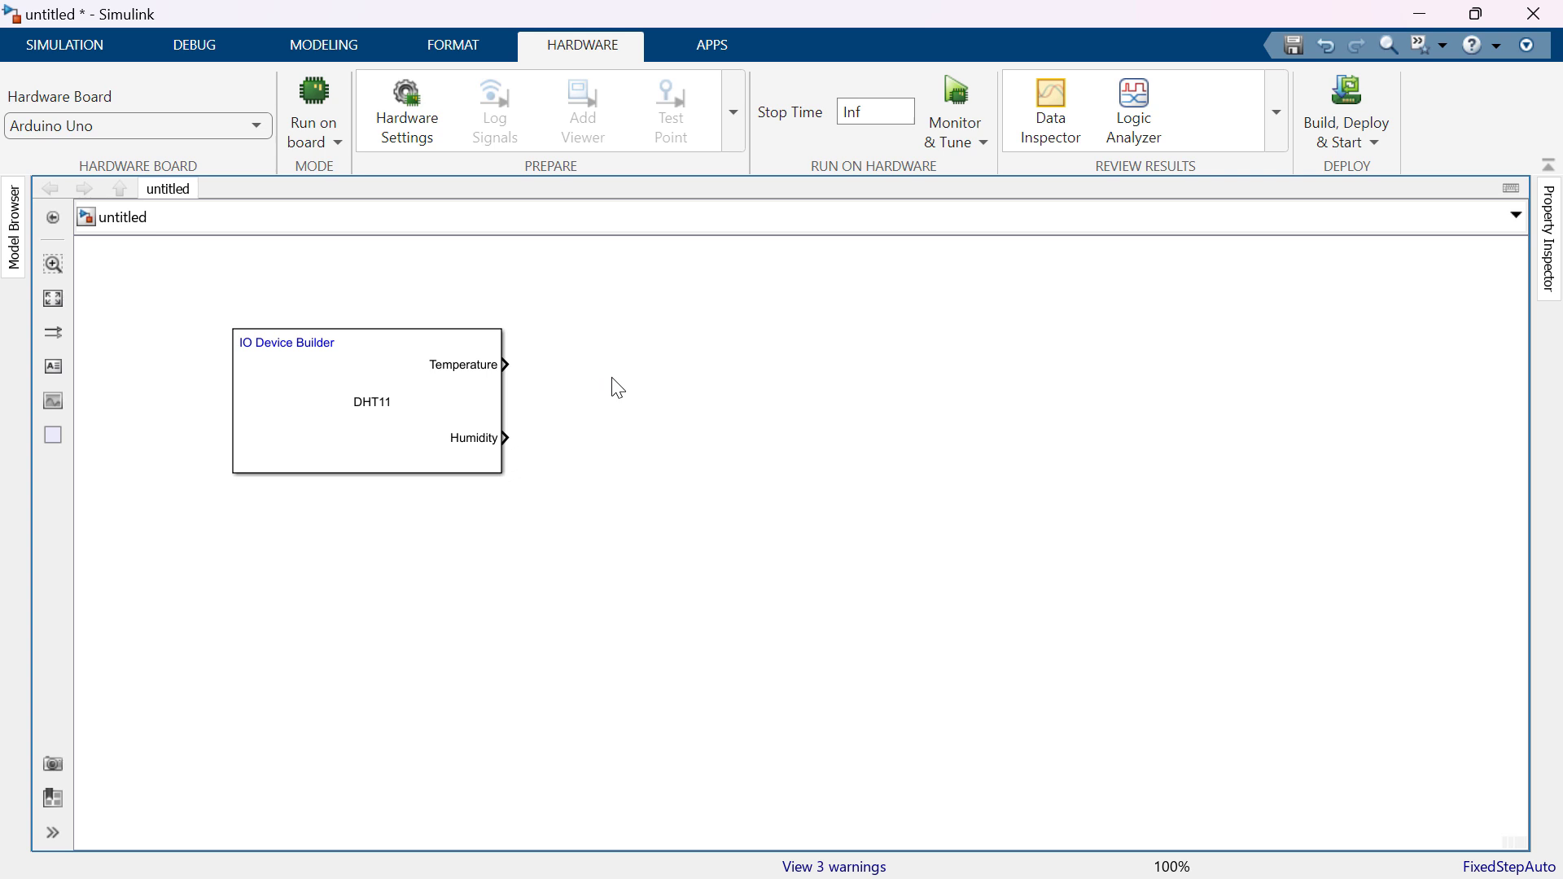
pyautogui.click(1421, 13)
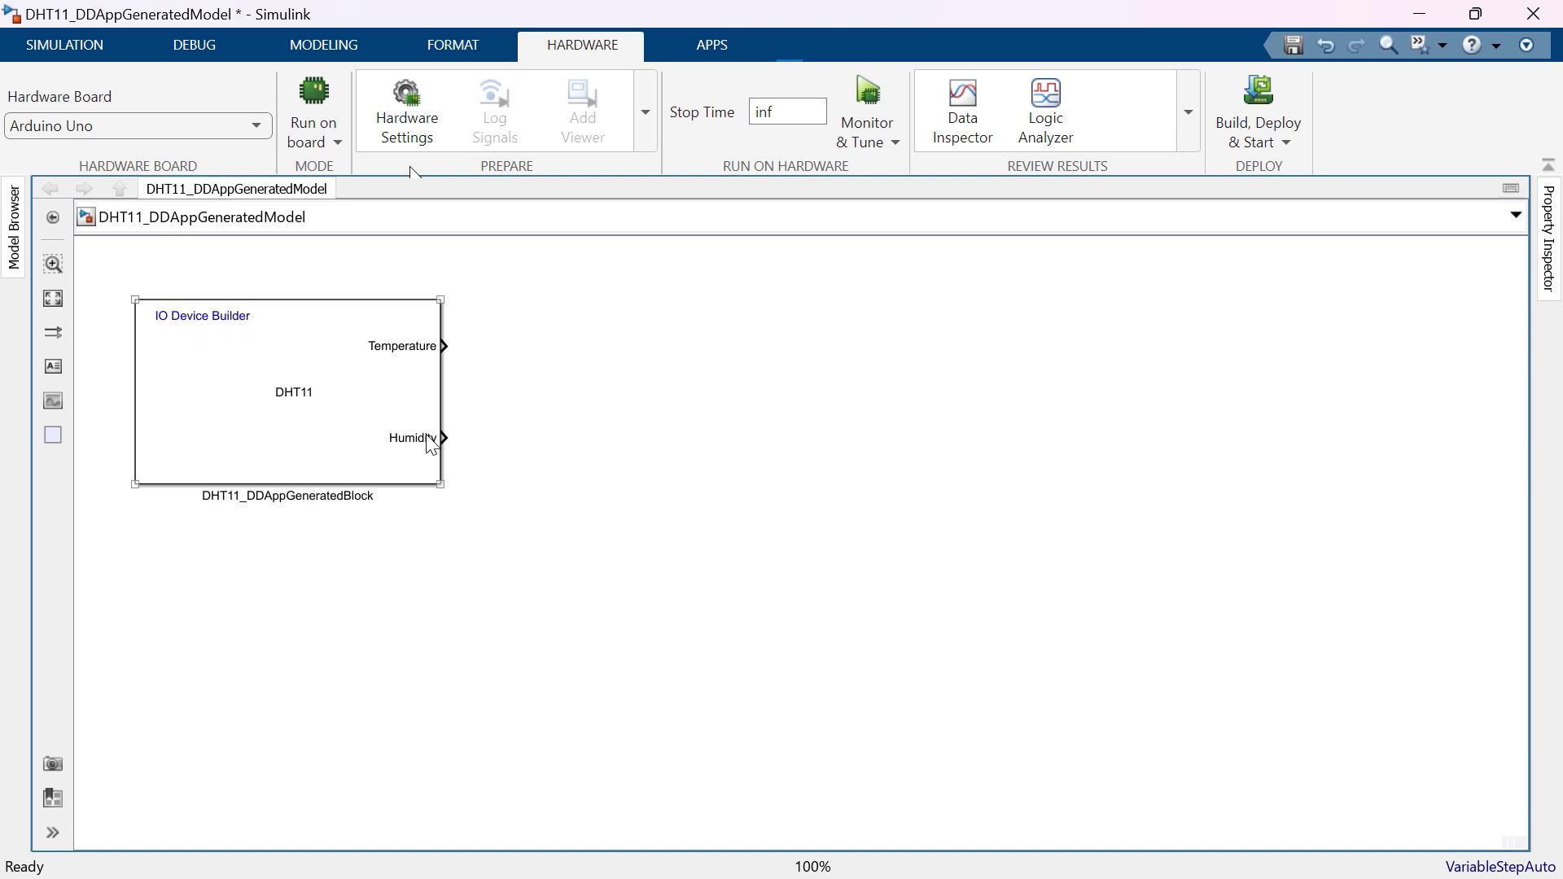
# Step: Review the DHT11 block's dataDelay uint32(0) and sample time -1 parameters, leaving them unchanged
pyautogui.doubleClick(357, 380)
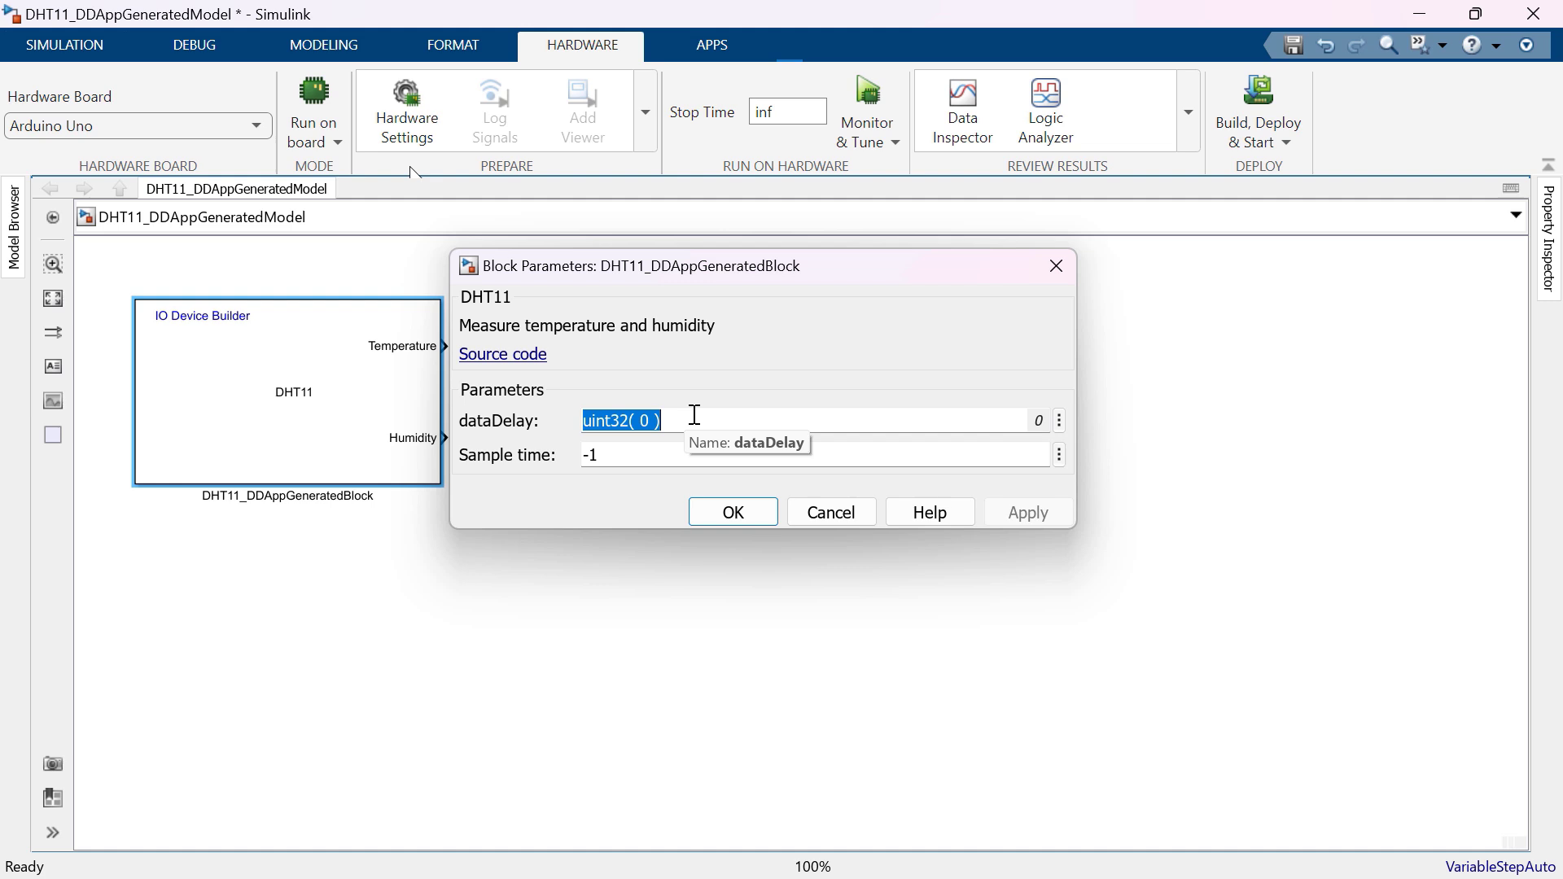
pyautogui.click(550, 391)
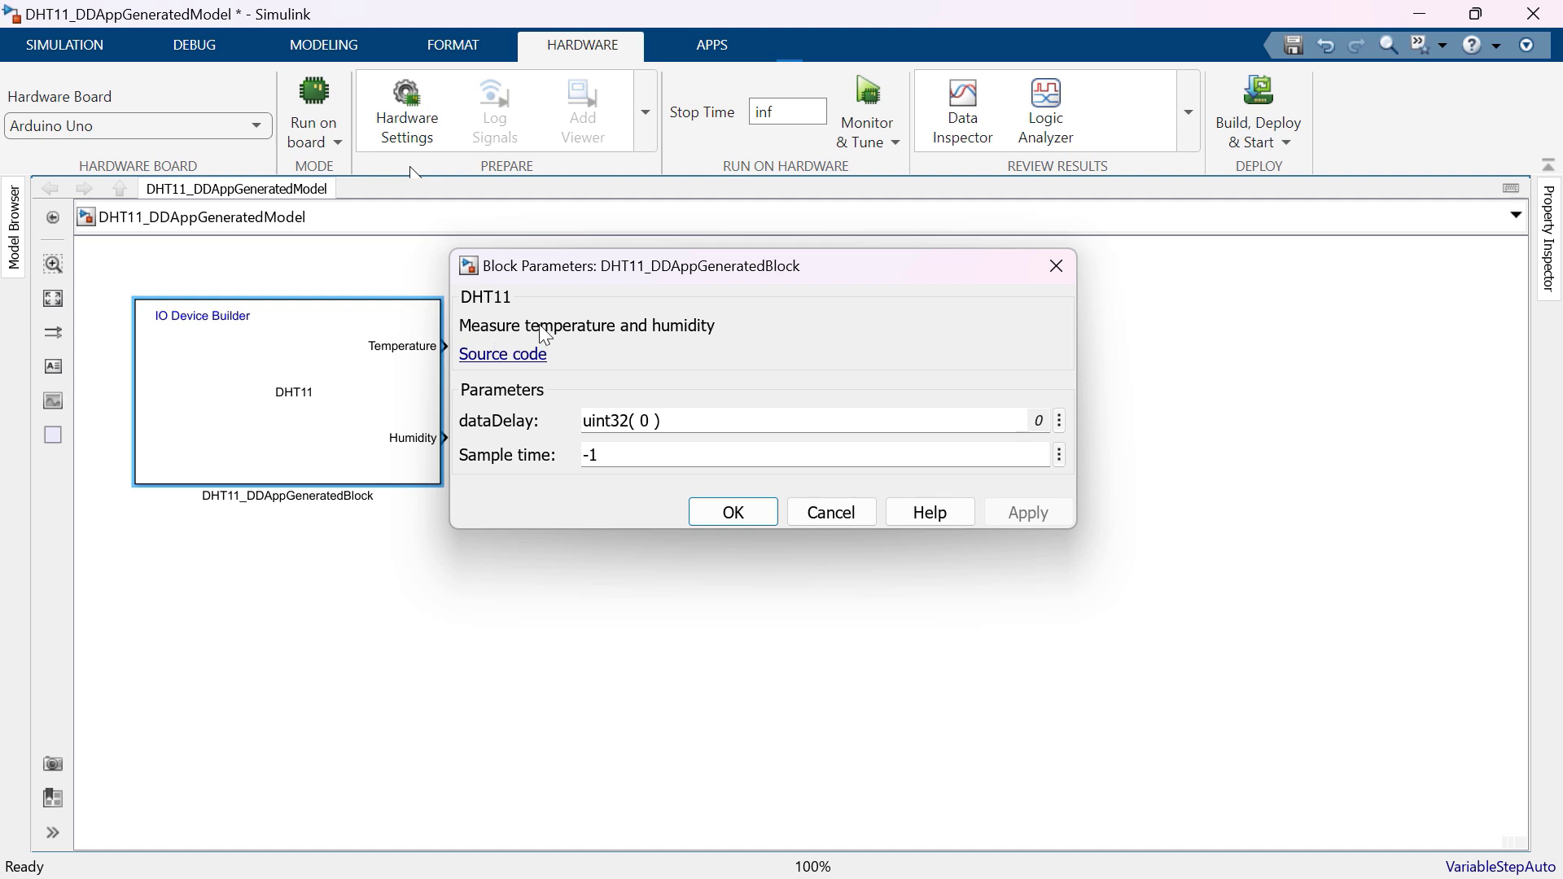
pyautogui.click(732, 514)
pyautogui.doubleClick(571, 368)
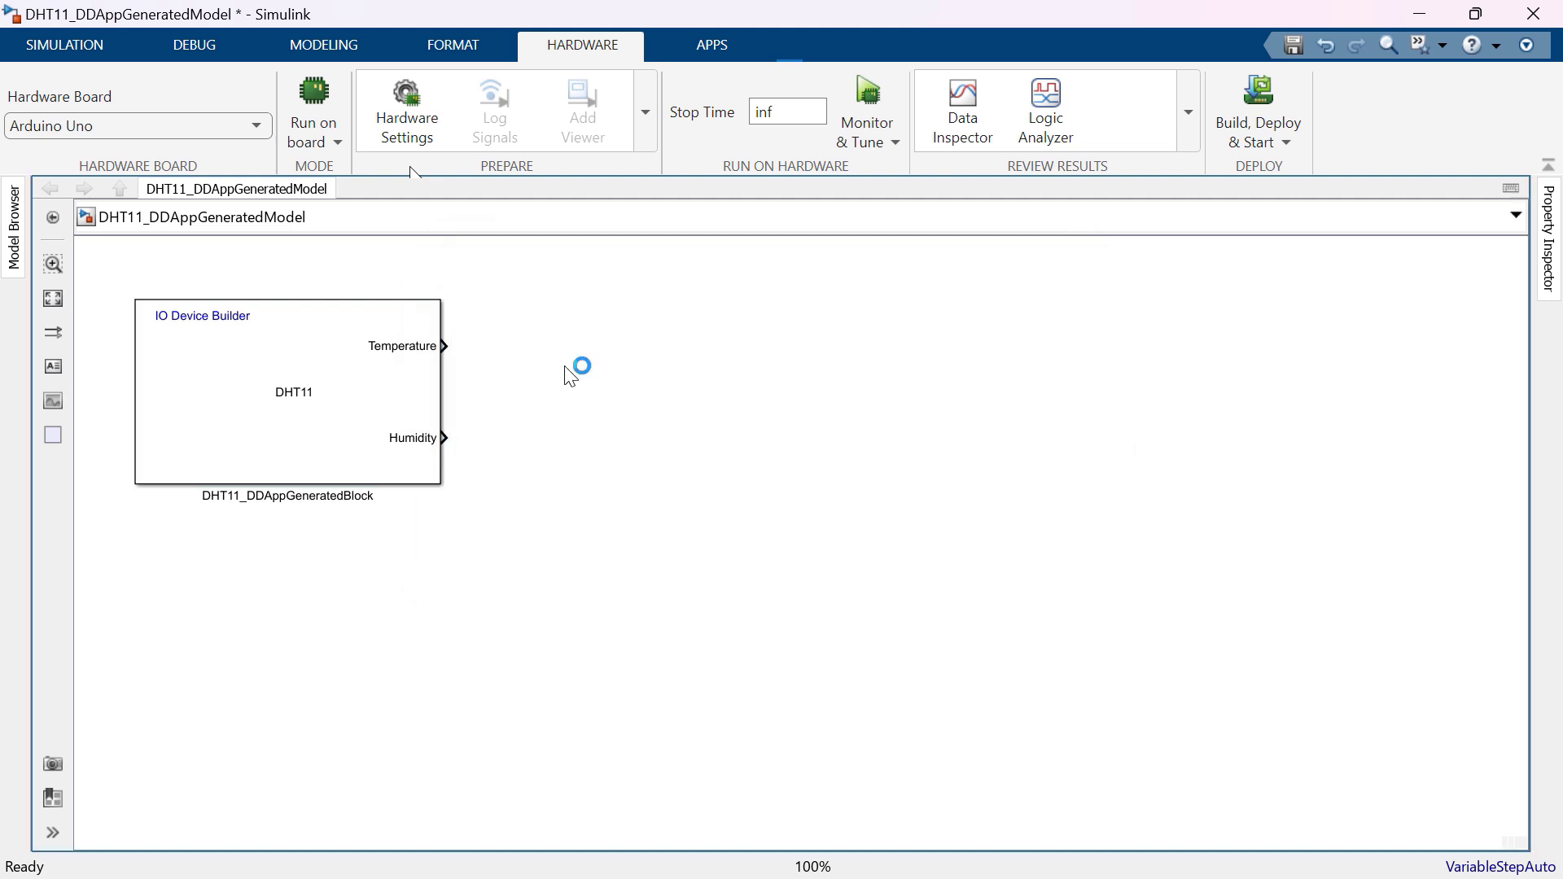
pyautogui.write('disp')
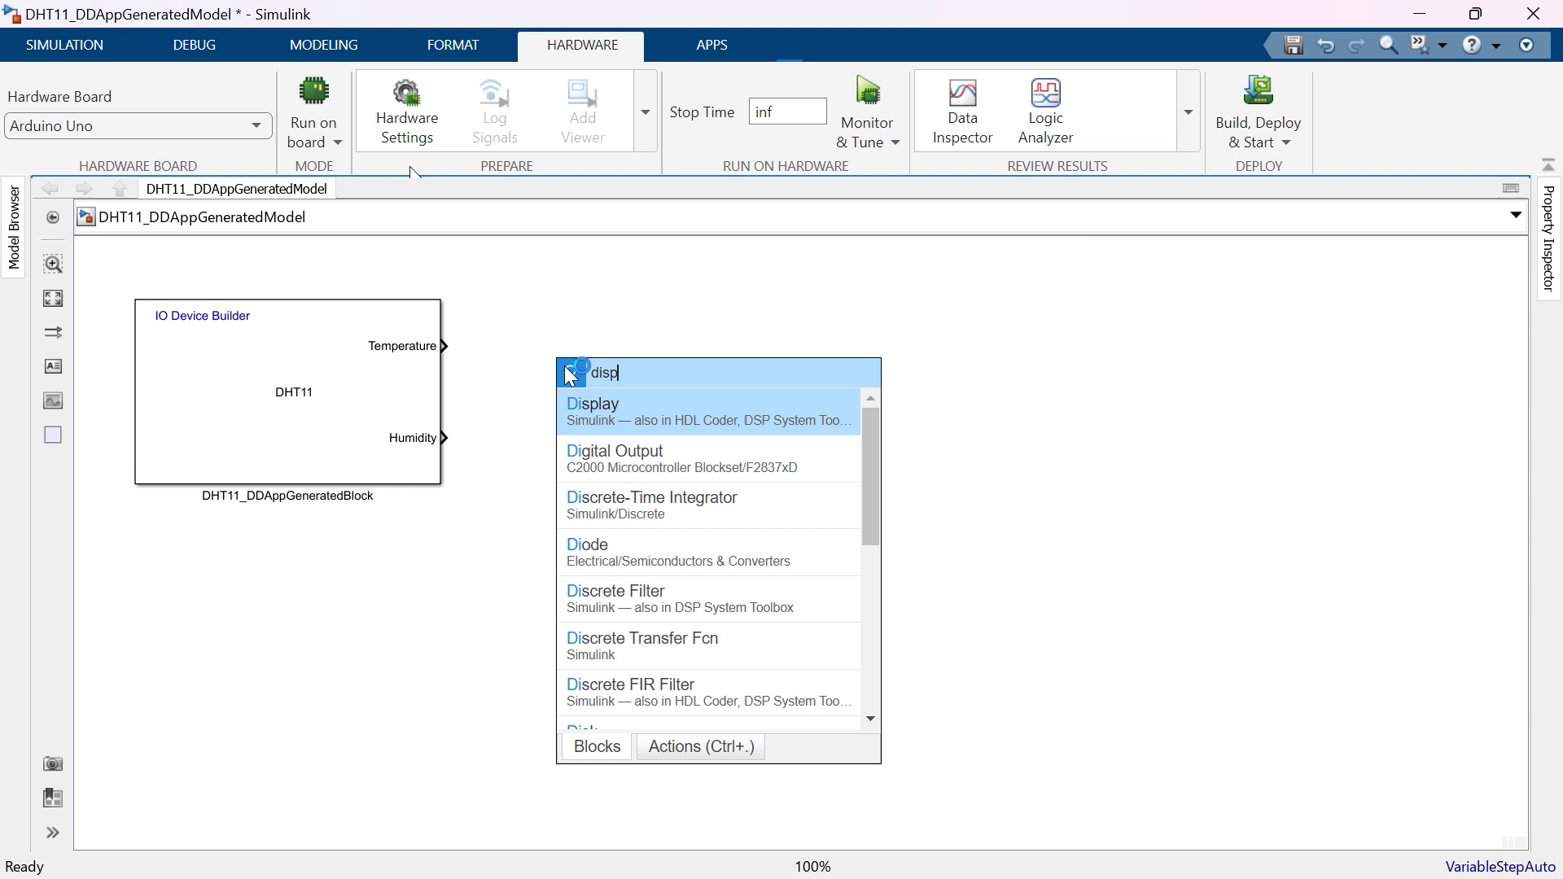
pyautogui.write('la')
# Step: Attach Display blocks to the DHT11 block's Temperature and Humidity outputs
pyautogui.press('Return')
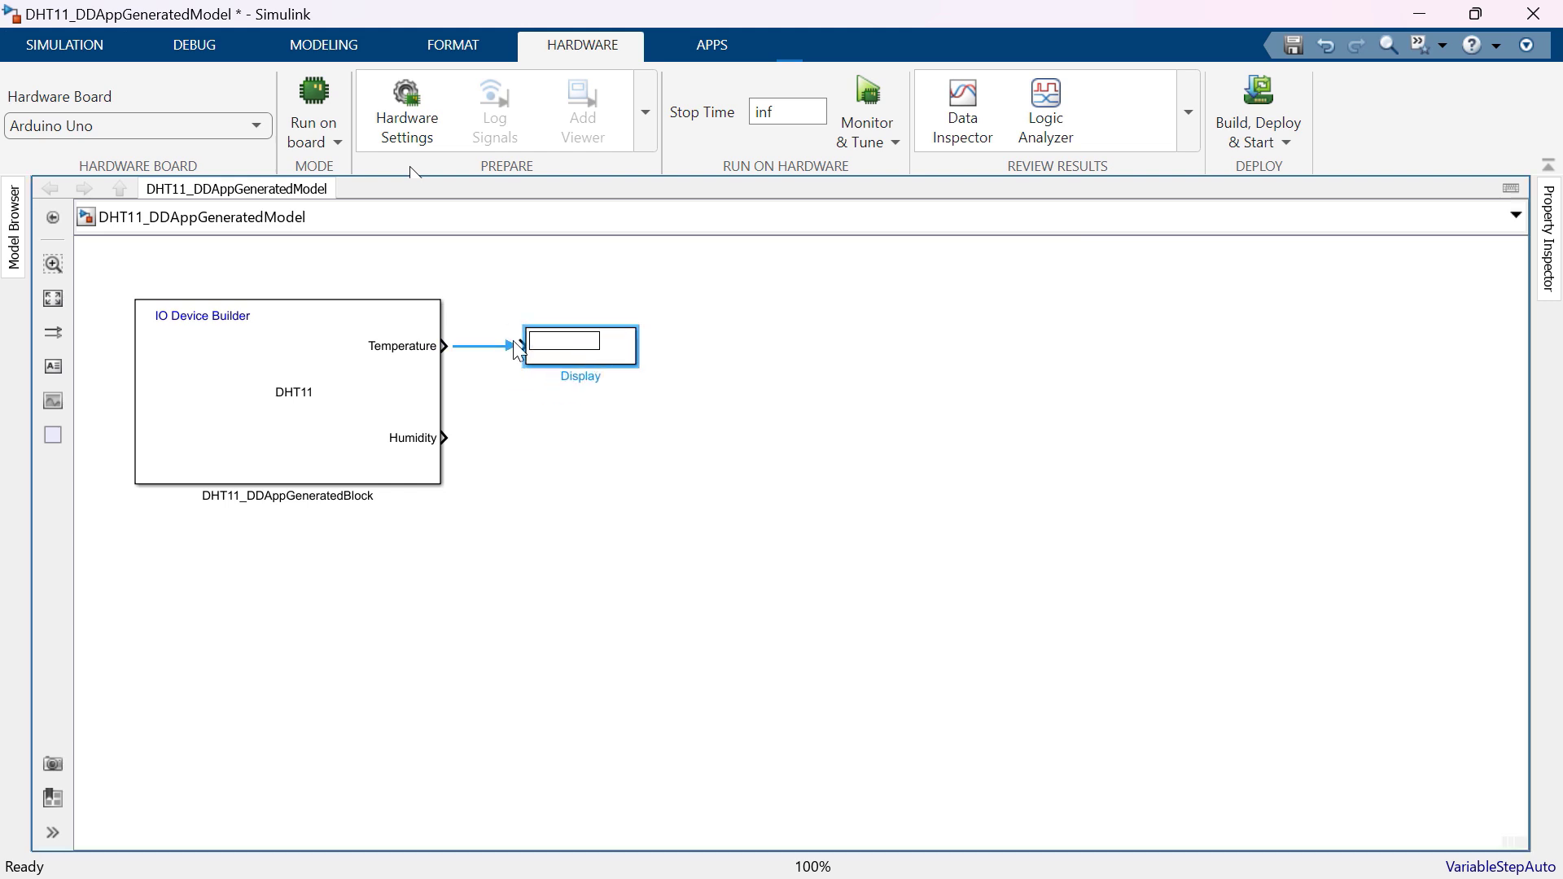
pyautogui.moveTo(579, 350); pyautogui.dragTo(525, 441)
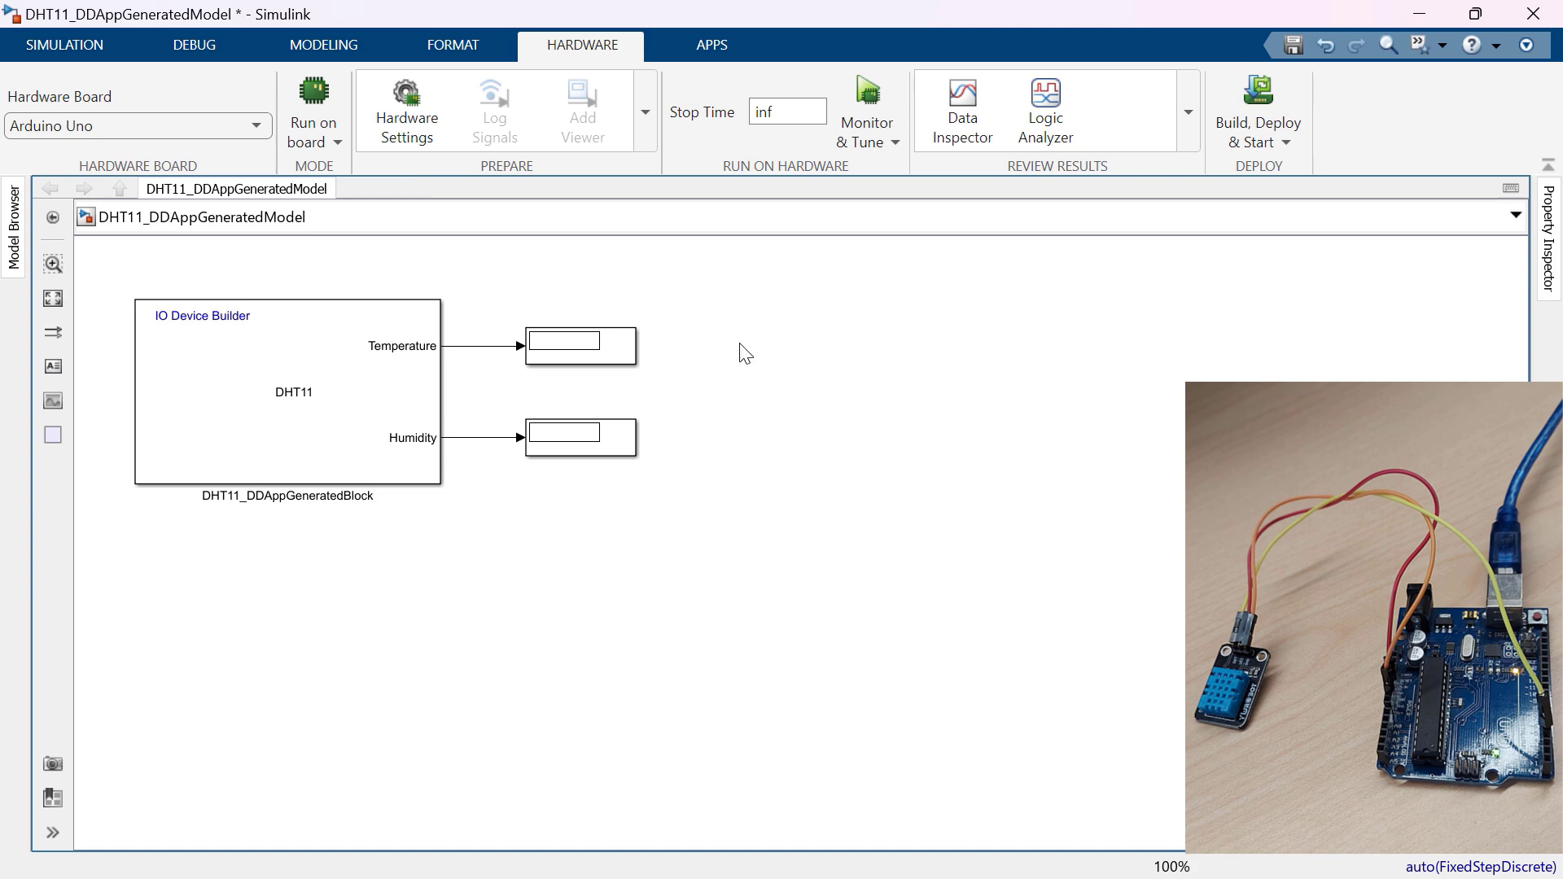
# Step: Run the model on the Arduino Uno via Monitor & Tune to show temperature 22 and humidity 19, then stop it
pyautogui.click(859, 102)
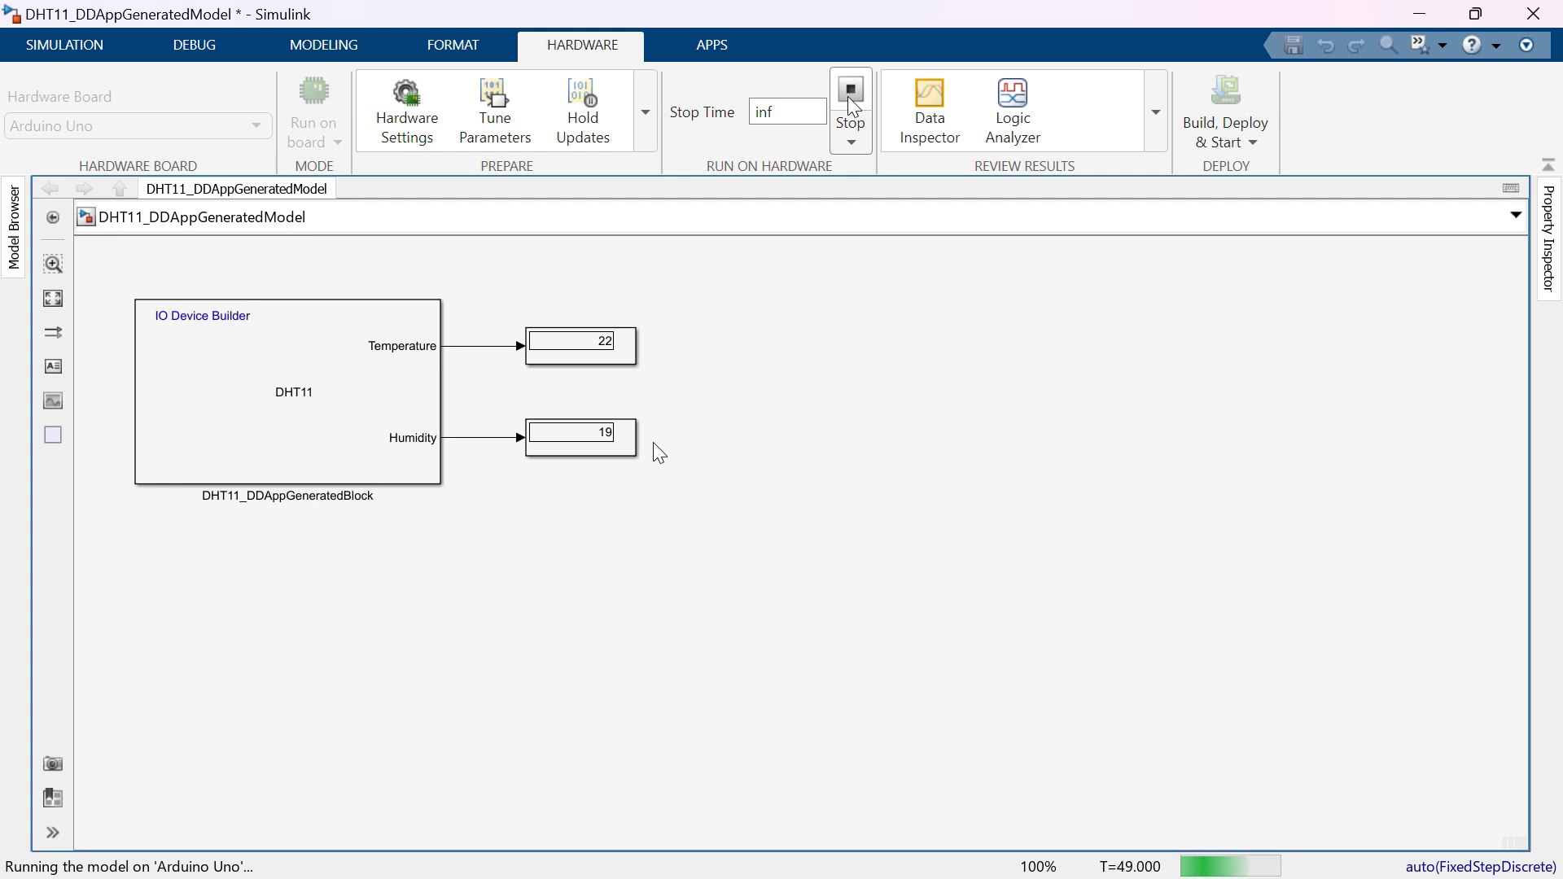
pyautogui.click(852, 106)
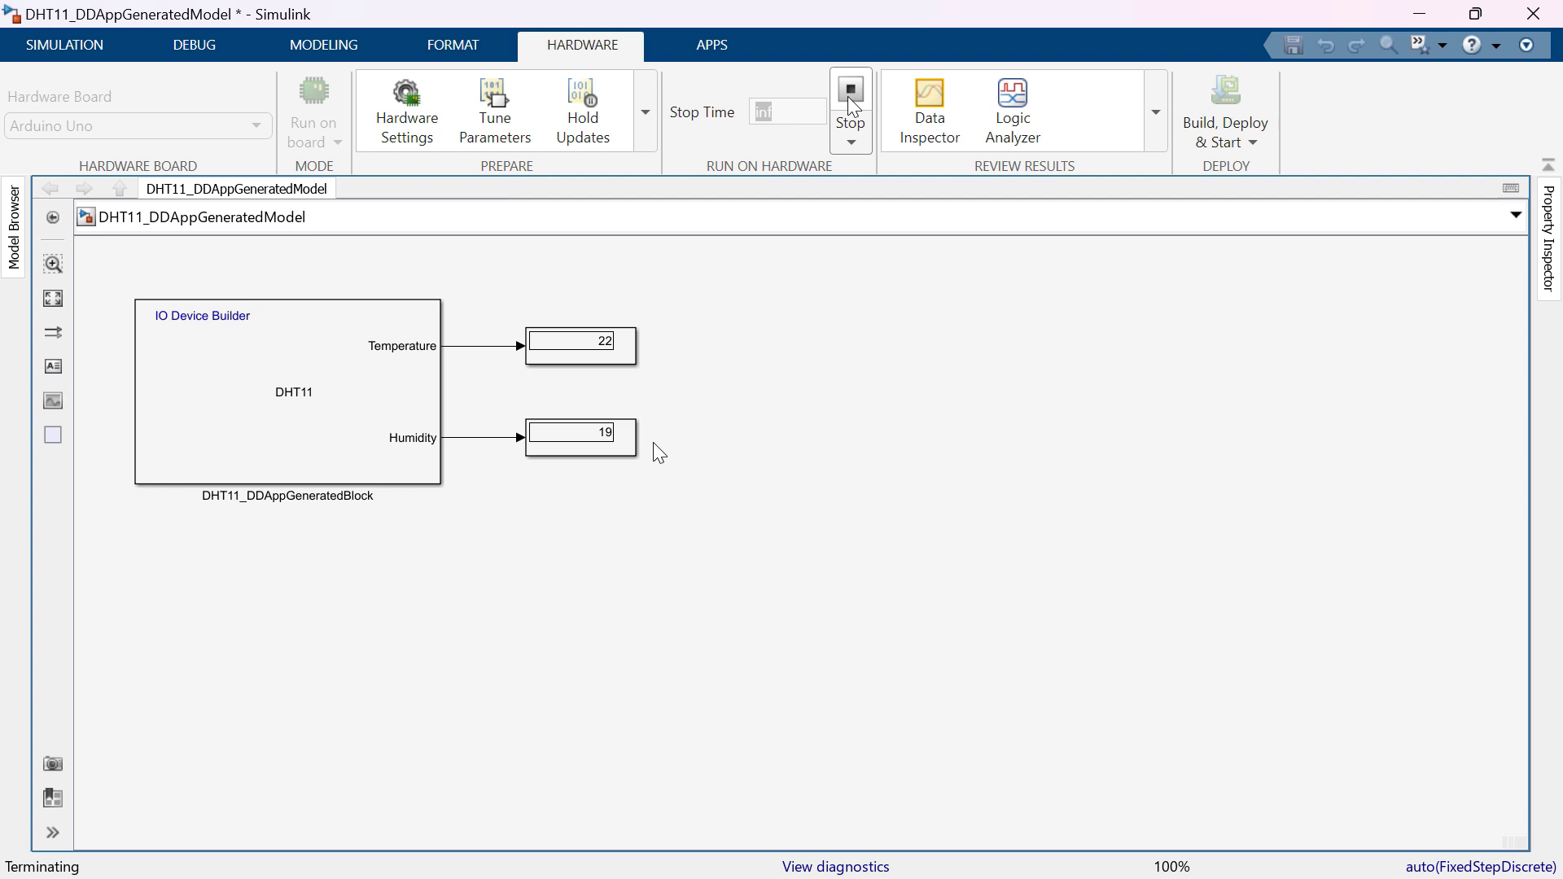